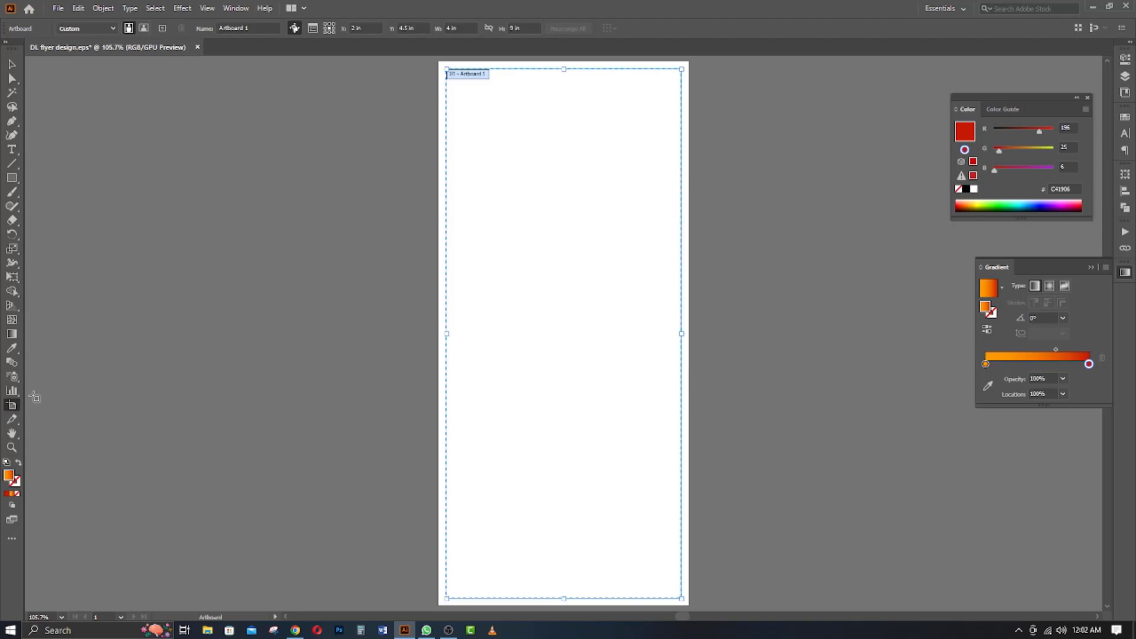
- Check the artboard's width and height values
left_click(449, 28)
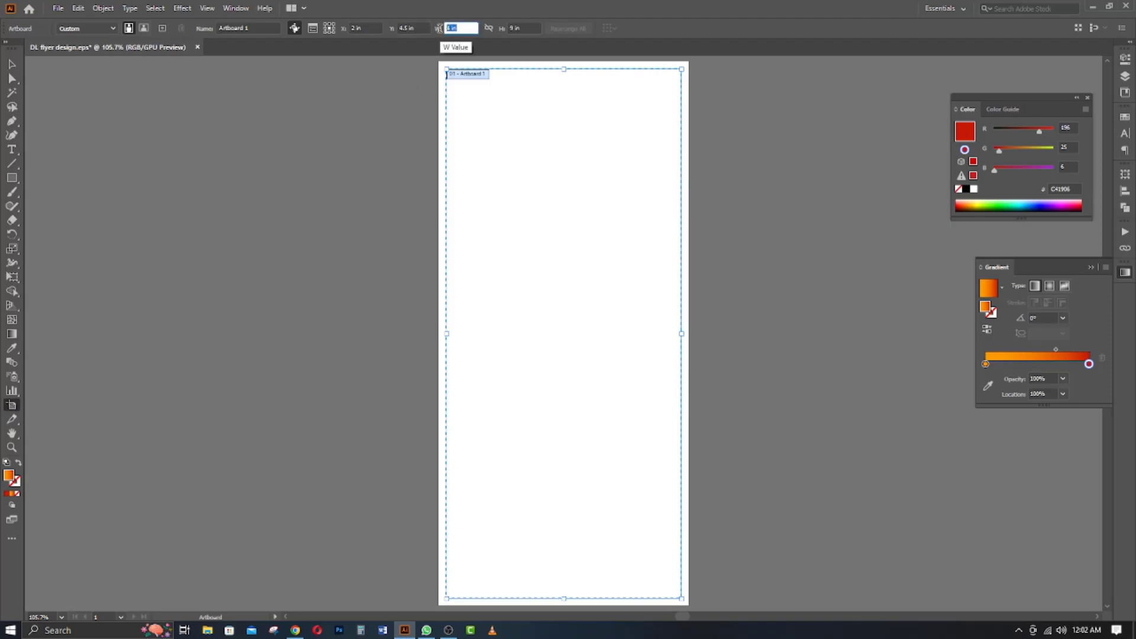
left_click(521, 28)
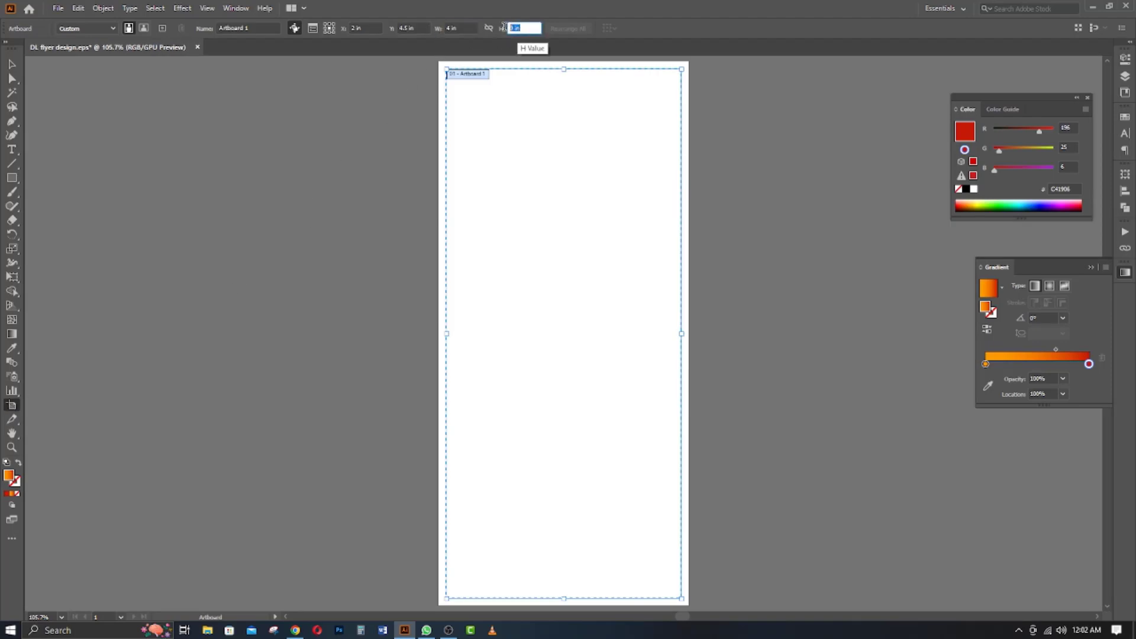
left_click(12, 64)
- Copy the hex code of the orange square's fill colour
scroll(437, 189, "up", 3)
scroll(479, 142, "up", 5, "alt")
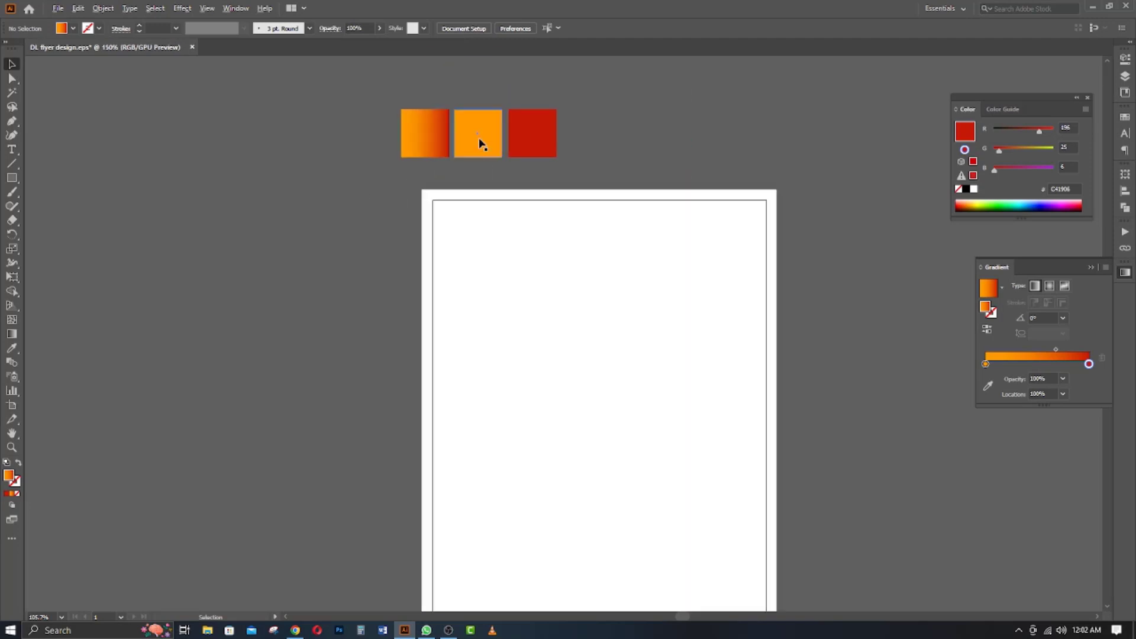
left_click(484, 158)
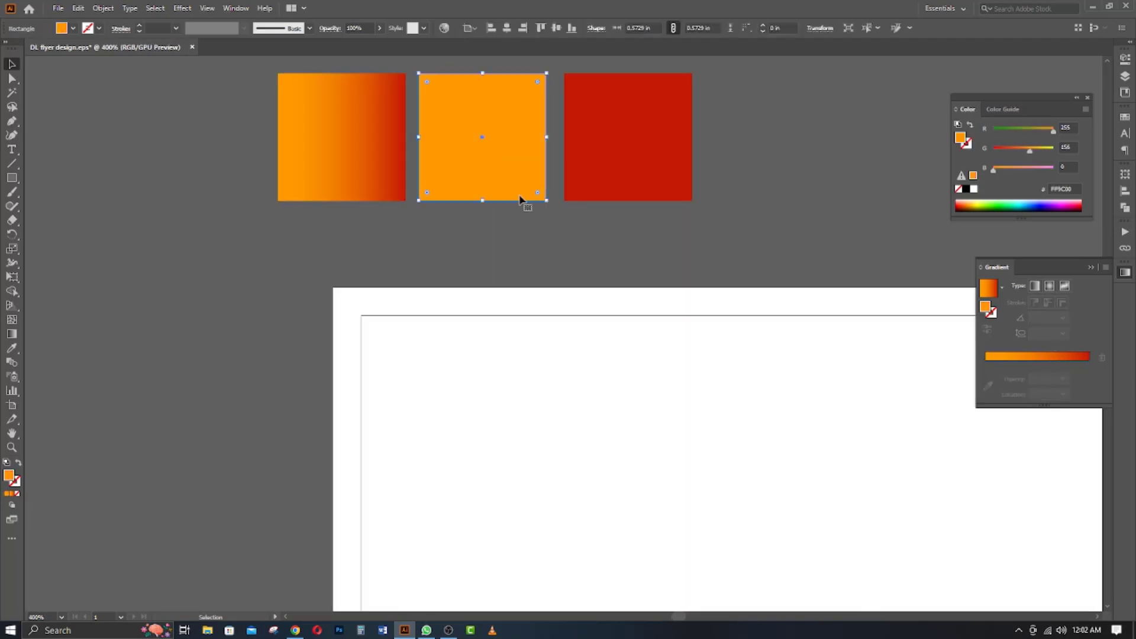
double_click(9, 479)
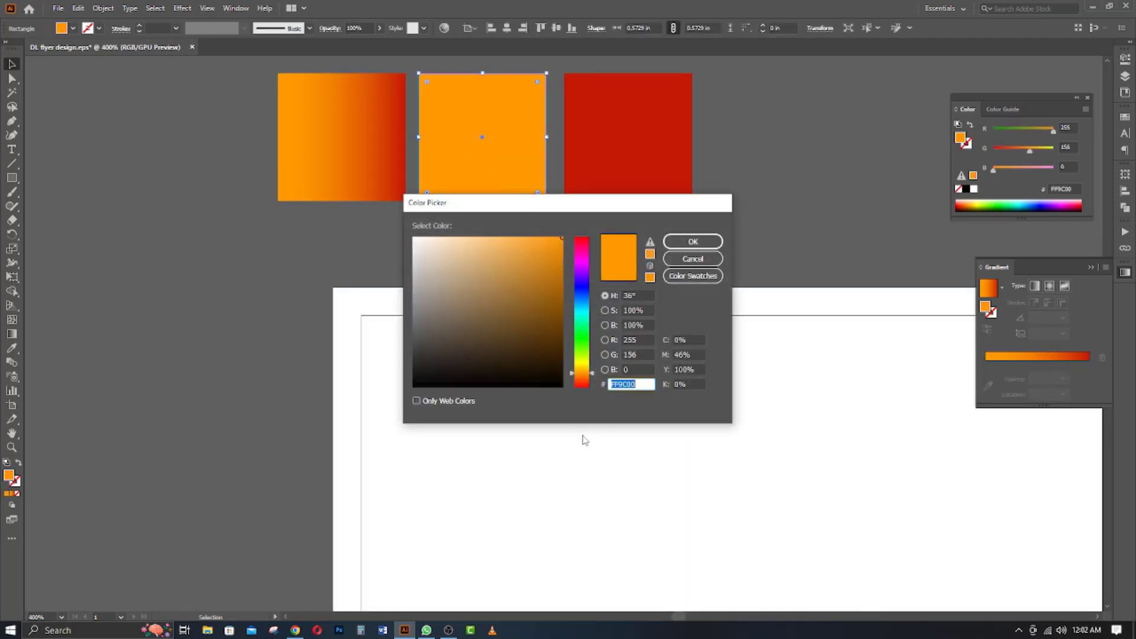
left_click_drag(643, 385, 597, 396)
key("ctrl+c")
left_click(690, 258)
left_click(285, 237)
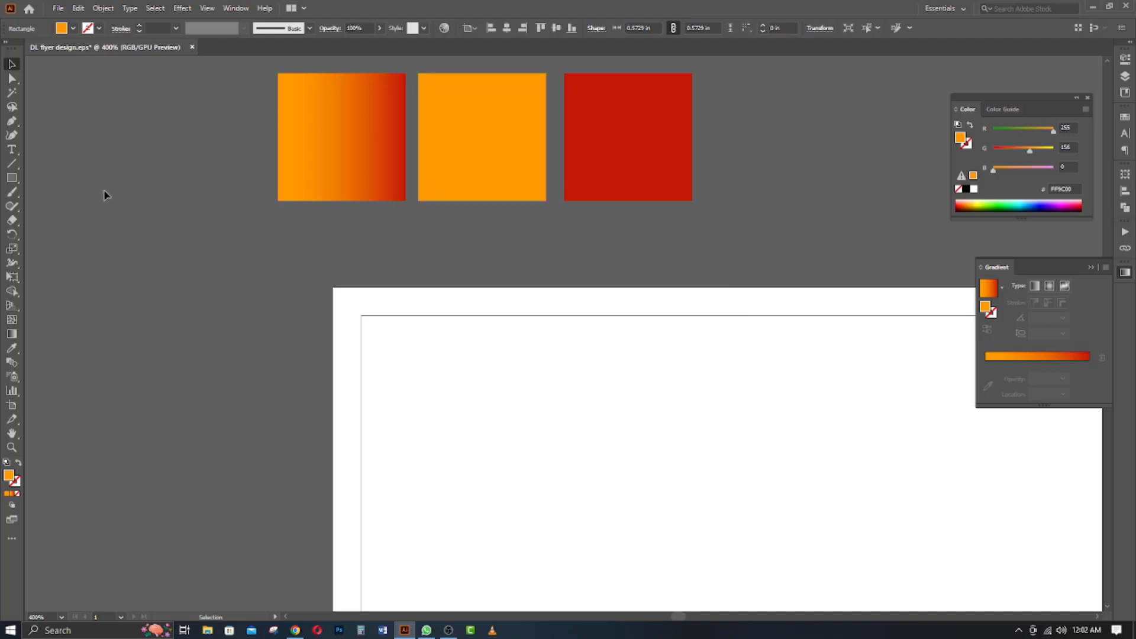
- Paste the hex code FF9C00 as text below the orange square, shrink it to about 9.66 pt and duplicate it below the red square
key("t")
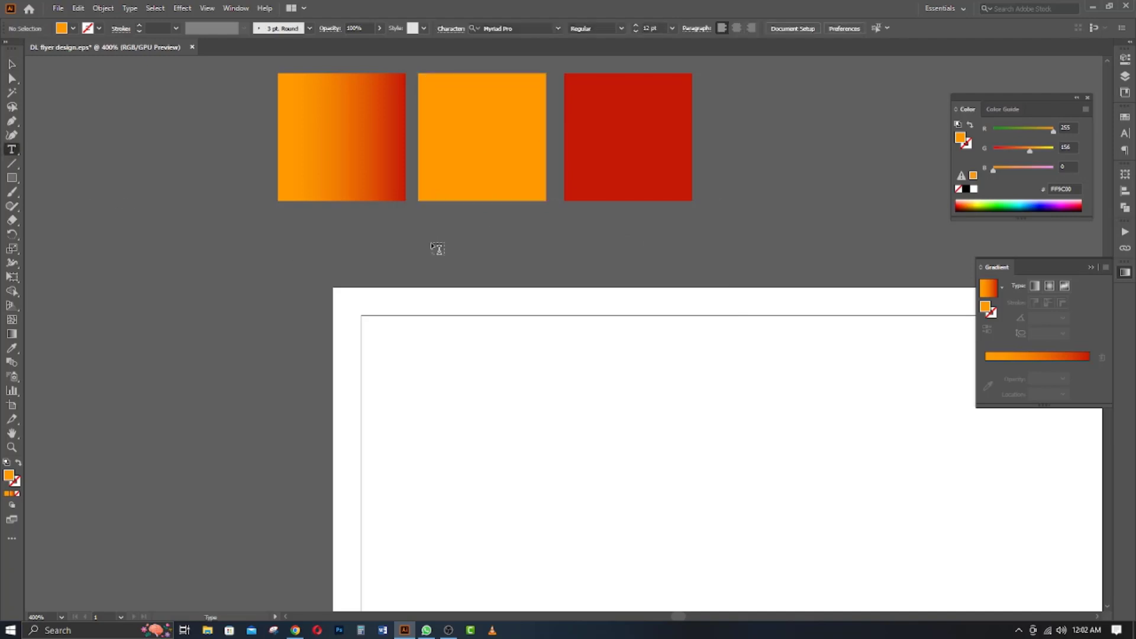
left_click(431, 242)
key("ctrl+v")
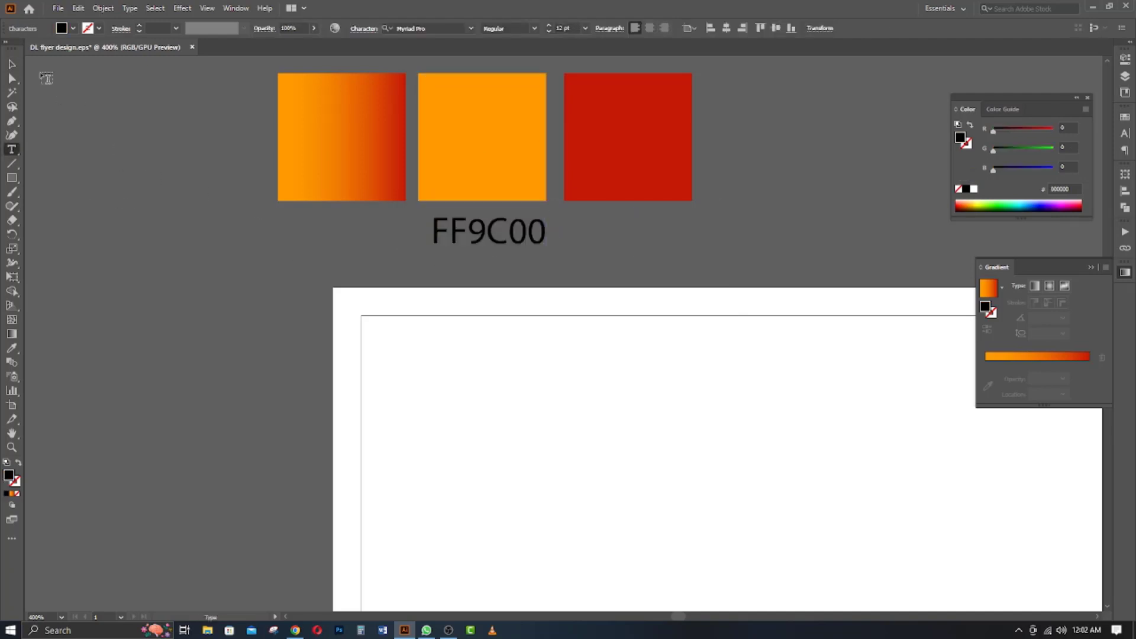
left_click(12, 63)
left_click_drag(544, 240, 629, 240)
left_click(532, 236)
- Look up the red square's hex code and replace the label text below that square with C41906
left_click(627, 177)
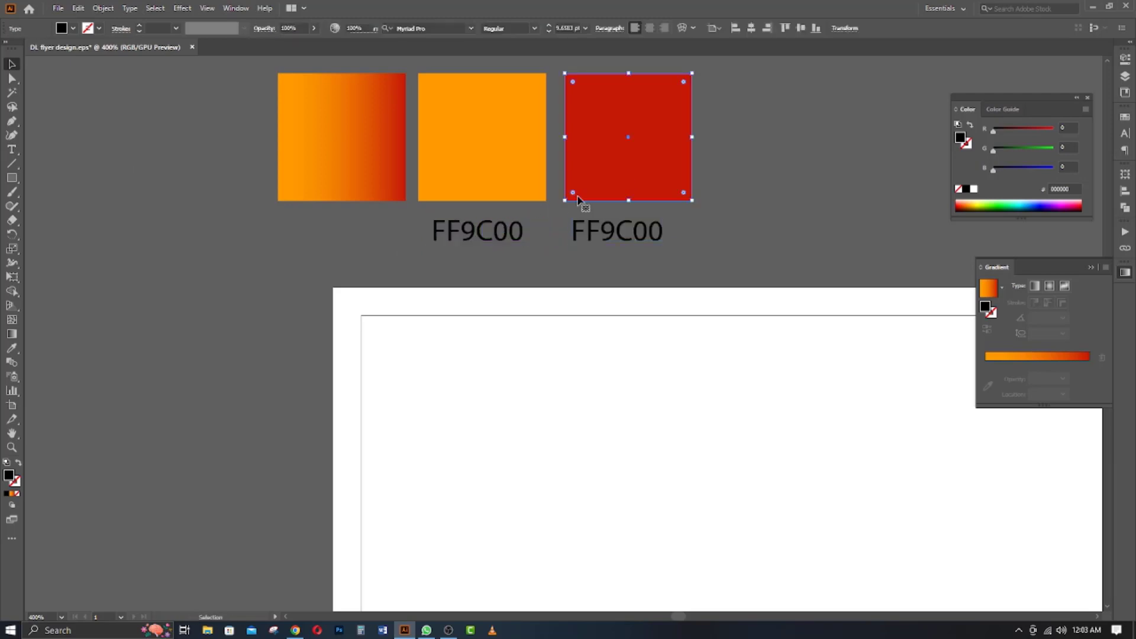
double_click(8, 476)
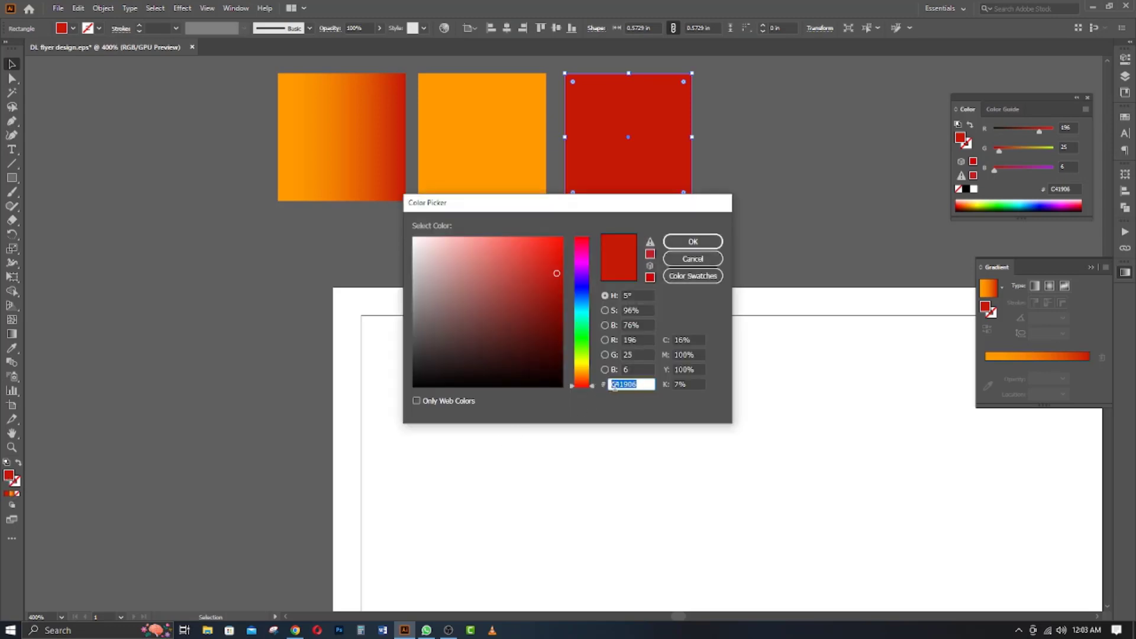
left_click(683, 247)
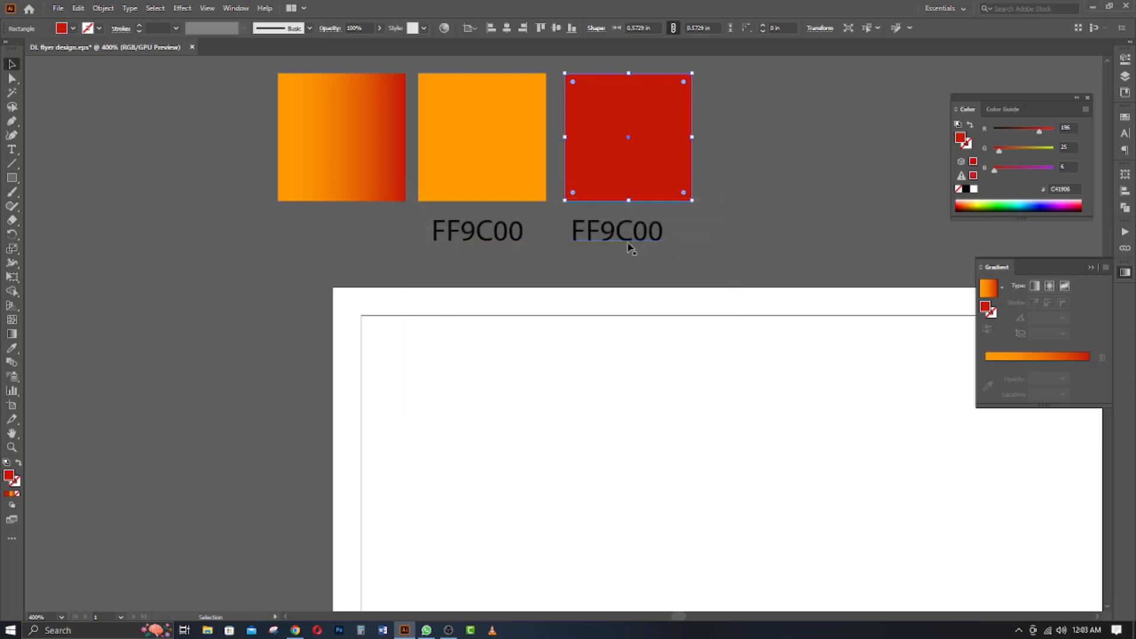
left_click(629, 237)
double_click(626, 236)
double_click(622, 235)
key("Escape")
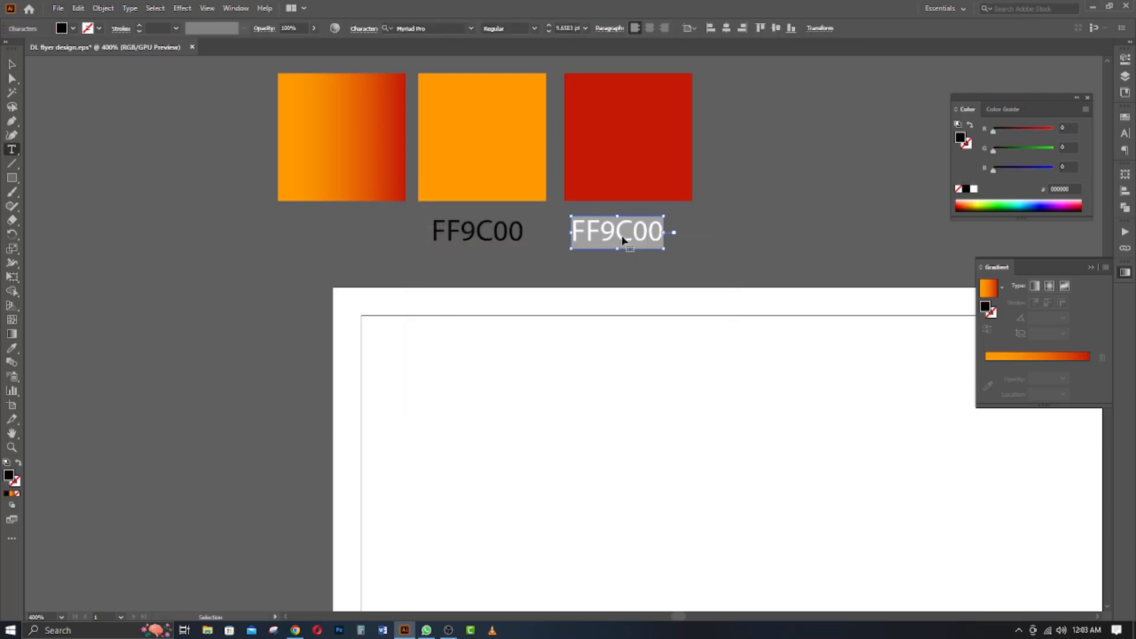
type("C41906")
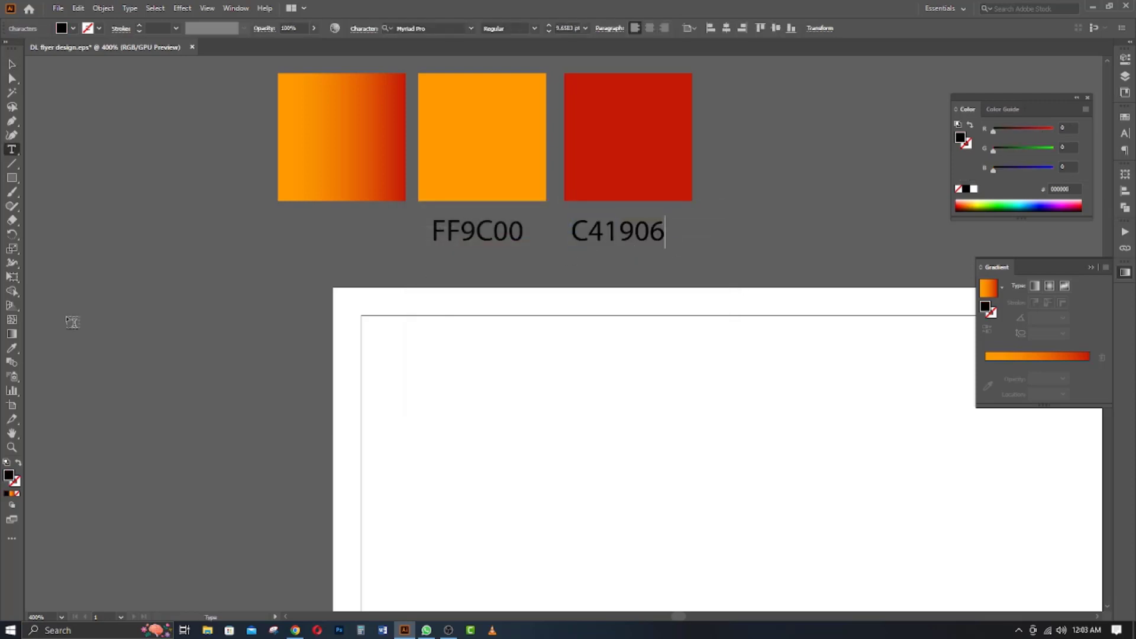
- Centre the C41906 label horizontally with the red square above it
left_click(12, 64)
left_click(336, 301)
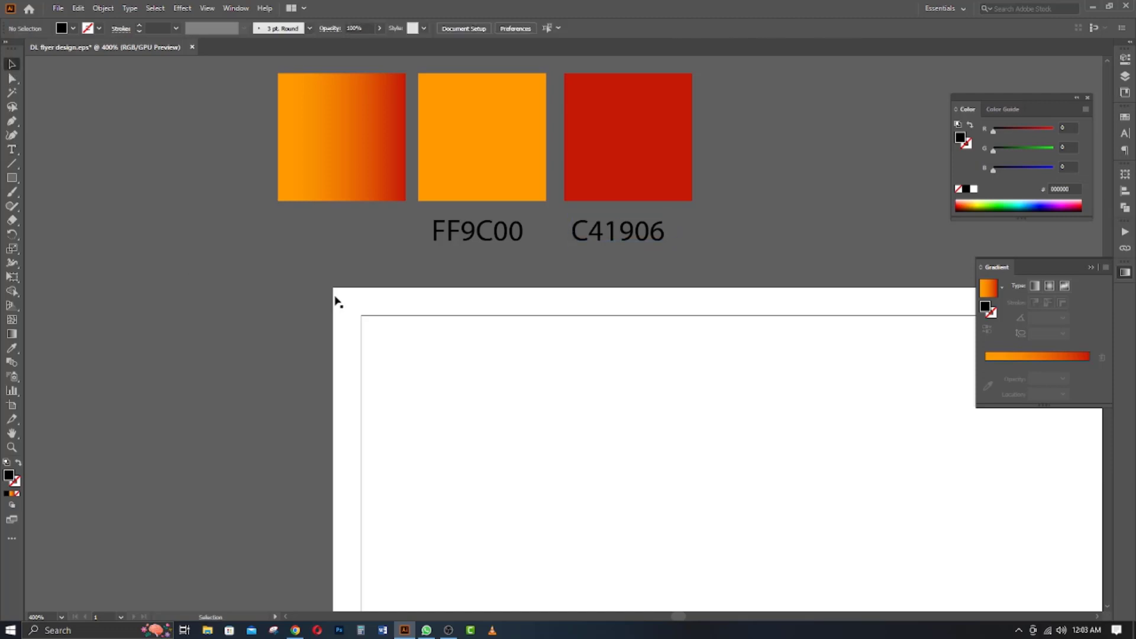
left_click(616, 177)
left_click(615, 232, "shift")
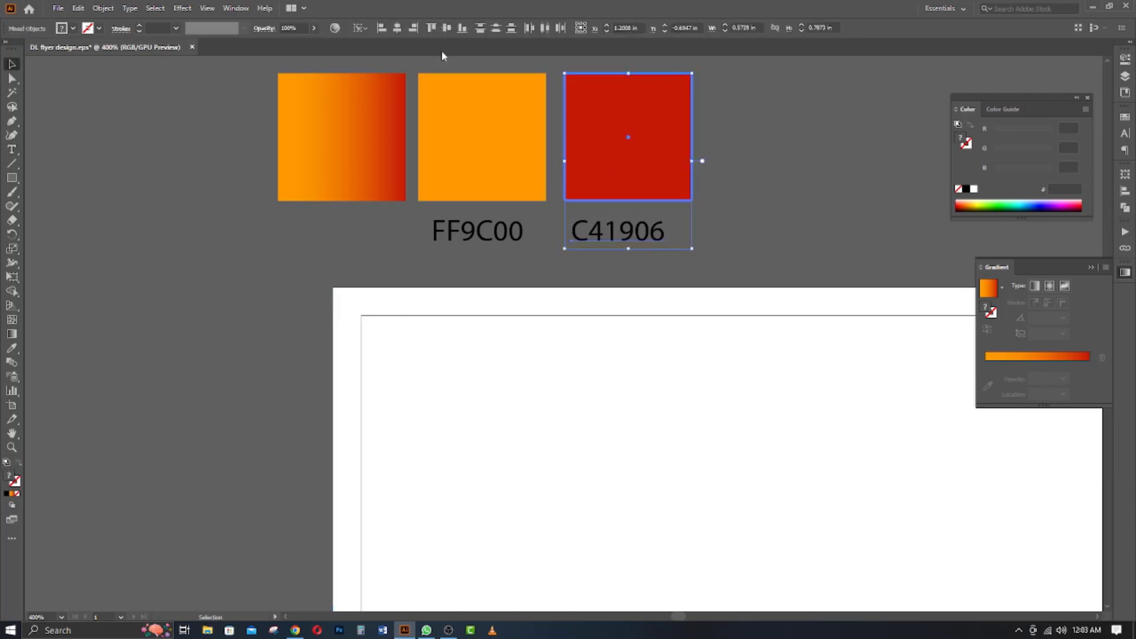
left_click(397, 27)
left_click(793, 203)
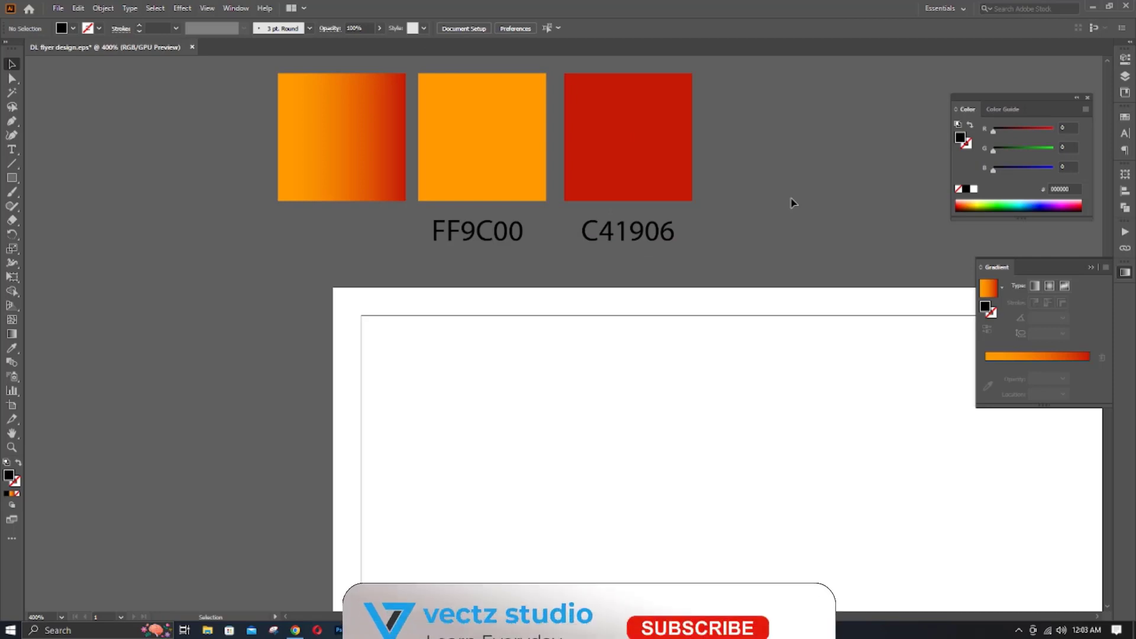
key("alt+space")
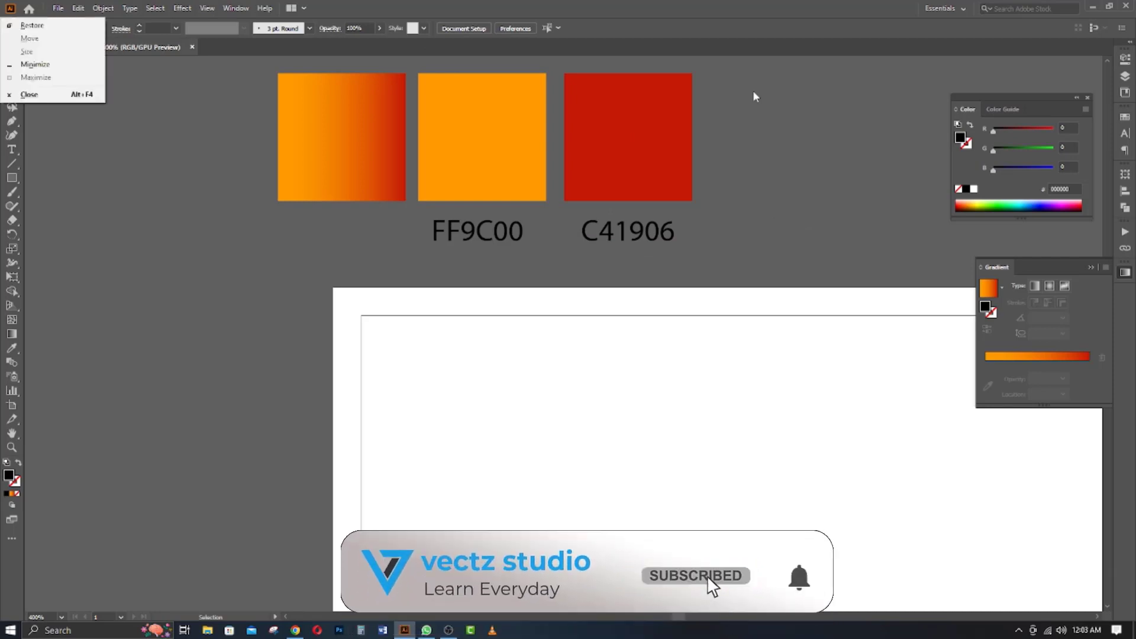
key("Escape")
- Draw a rectangle about 4.25 by 4.47 in over the artboard's upper half, starting at its upper-left bleed corner
scroll(803, 237, "down", 1)
scroll(802, 235, "down", 5)
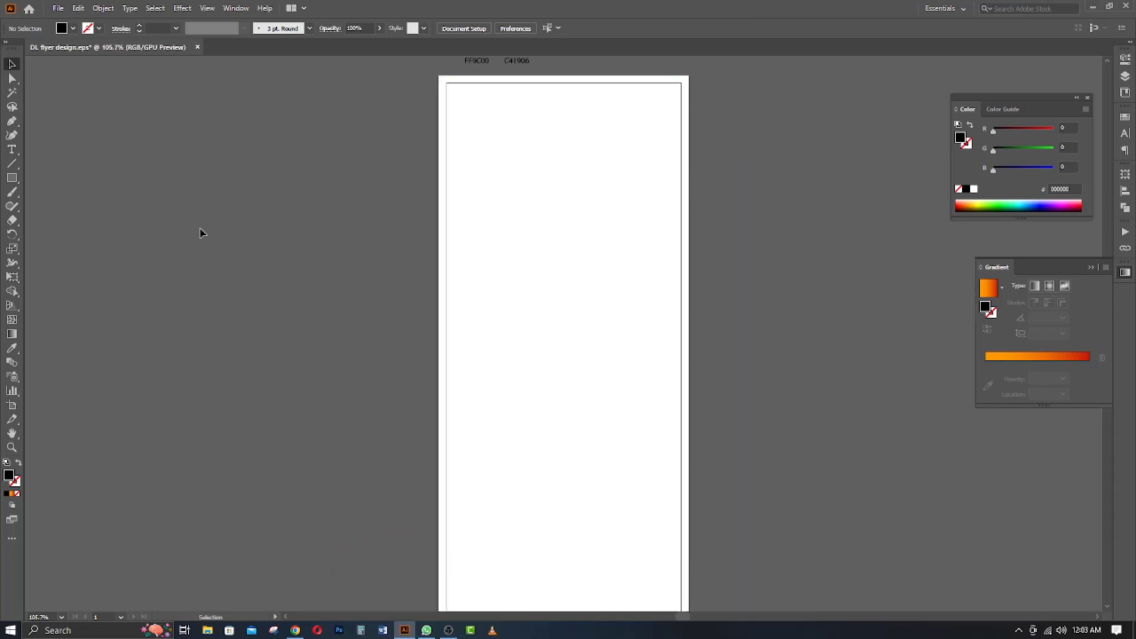
key("m")
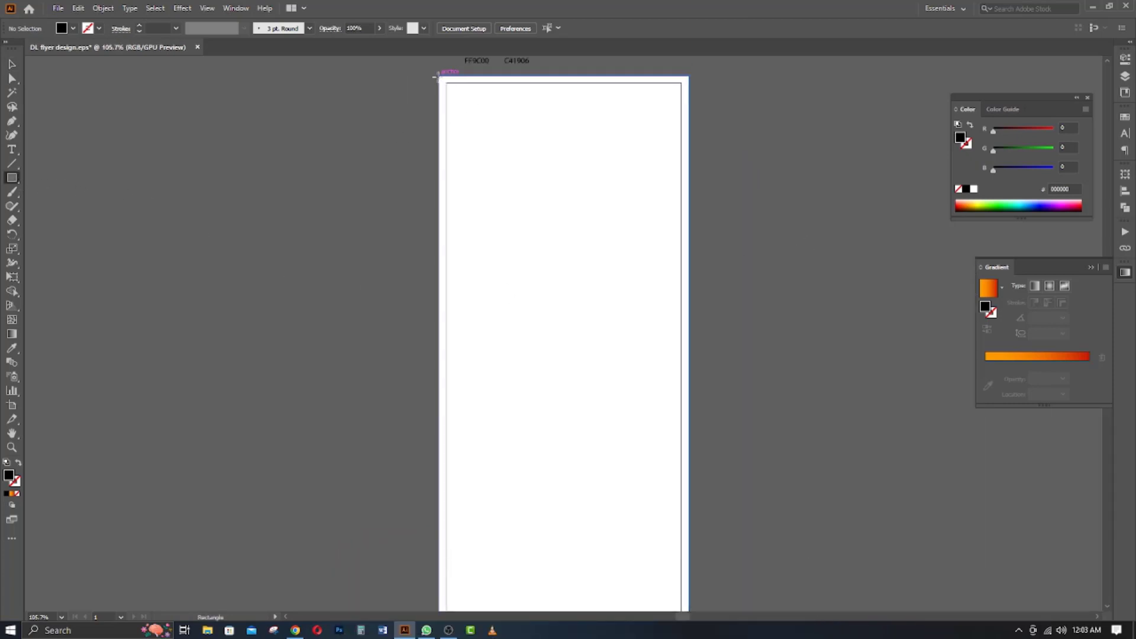
left_click_drag(436, 75, 689, 339)
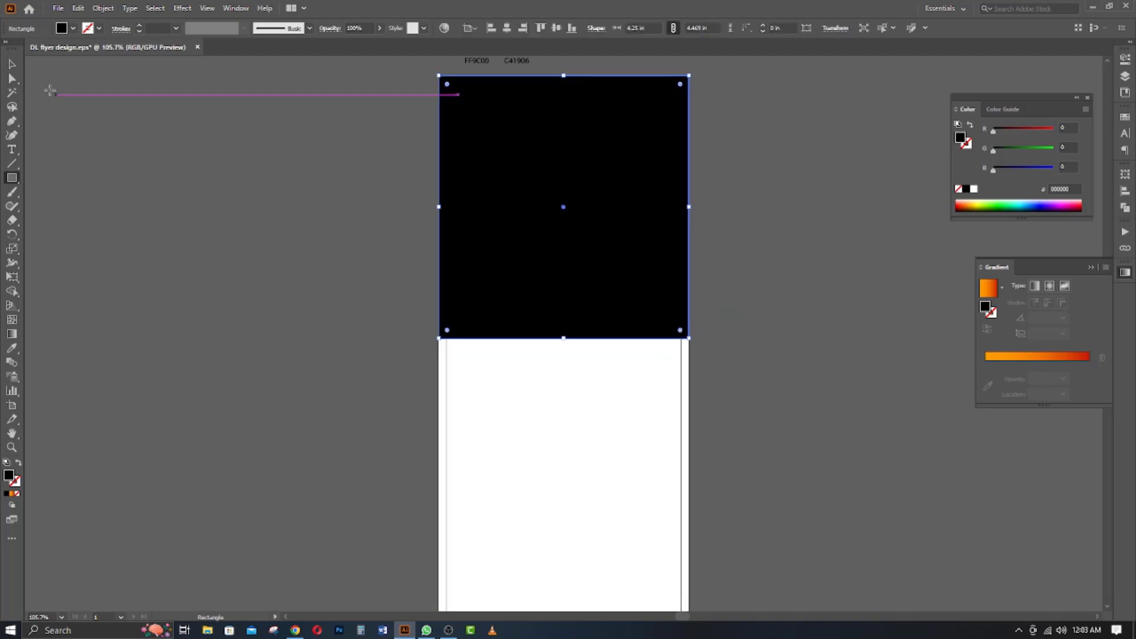
- Fill the large rectangle with the orange-to-red gradient sampled from the gradient square above the artboard
left_click(12, 64)
scroll(38, 272, "up", 2)
left_click(12, 348)
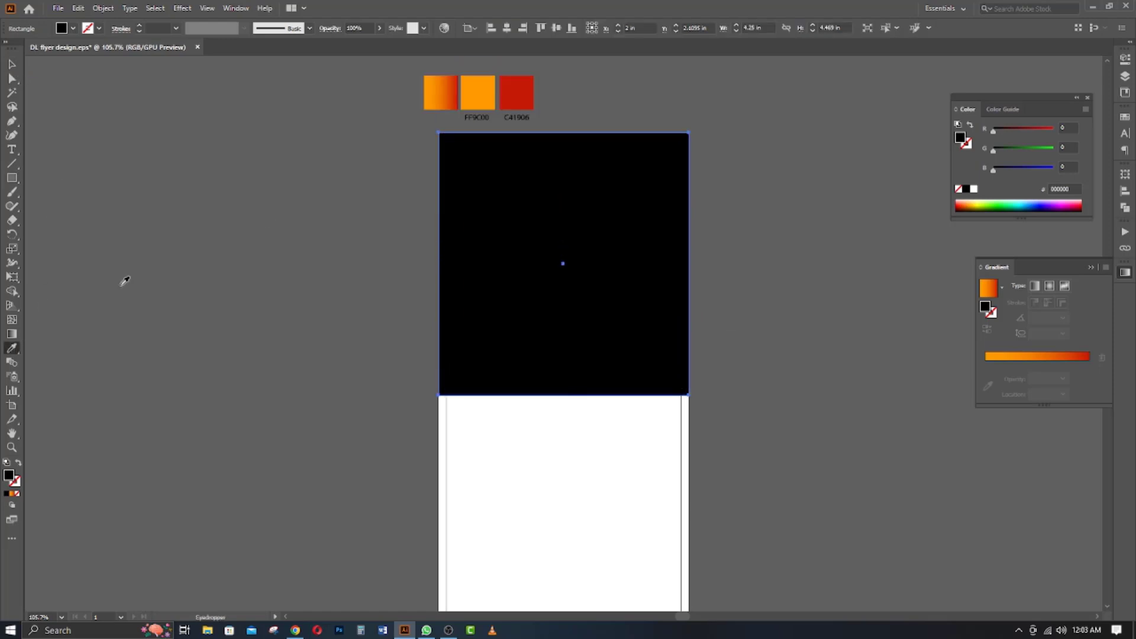
left_click(444, 85)
key("v")
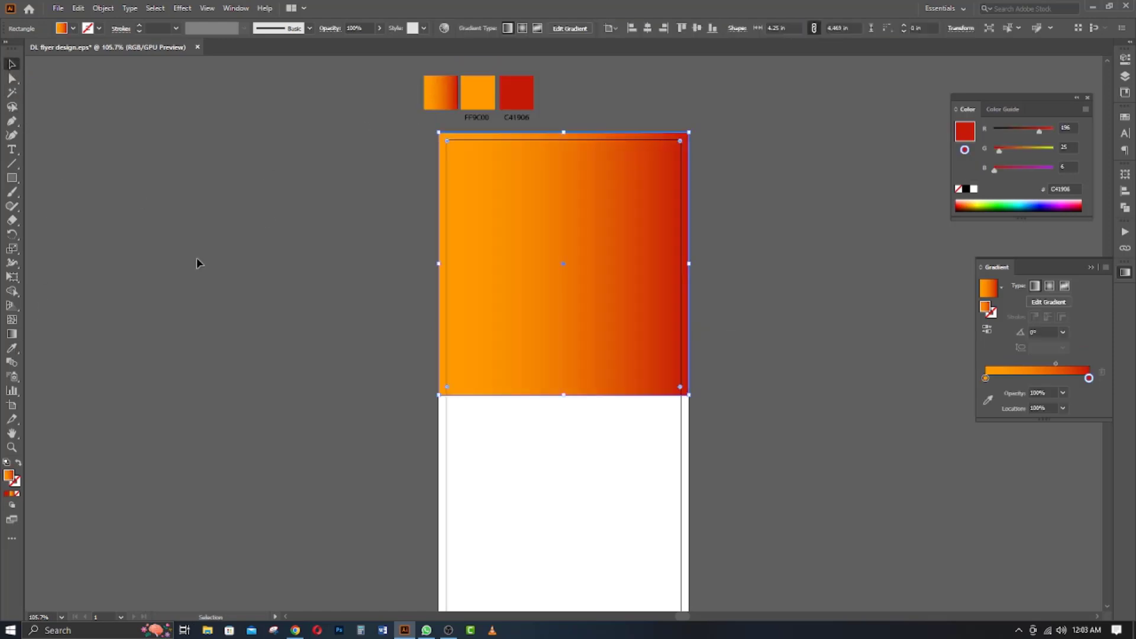
left_click(195, 258)
- Extend the gradient rectangle's lower edge slightly downward
left_click(522, 299)
left_click_drag(561, 396, 563, 401)
left_click(308, 373)
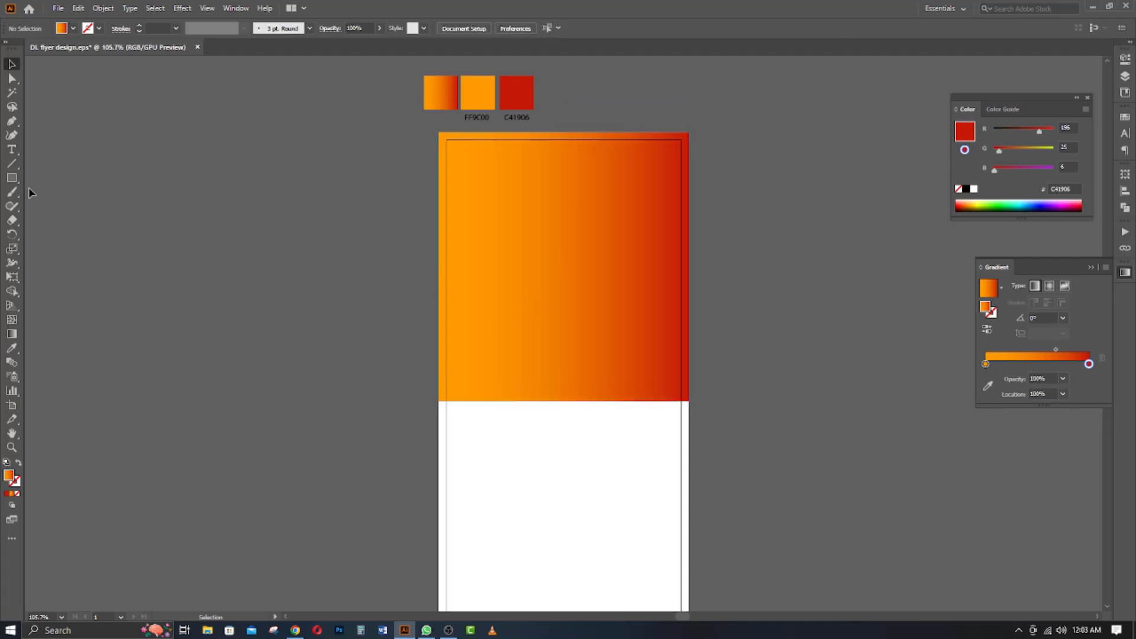
- Draw a triangle about 2.19 by 1.90 in beside the artboard with the Polygon tool and fill it white
left_click_drag(13, 183, 54, 224)
left_click_drag(235, 197, 304, 226)
key("Down")
key("Down")
key("Down")
left_click(73, 29)
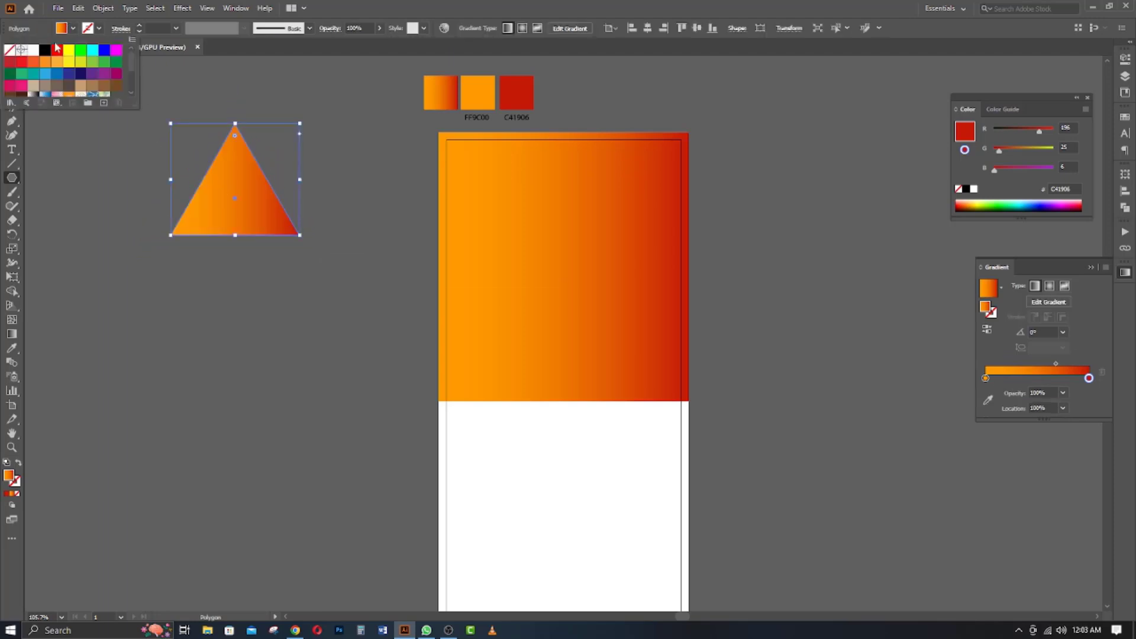
left_click(34, 50)
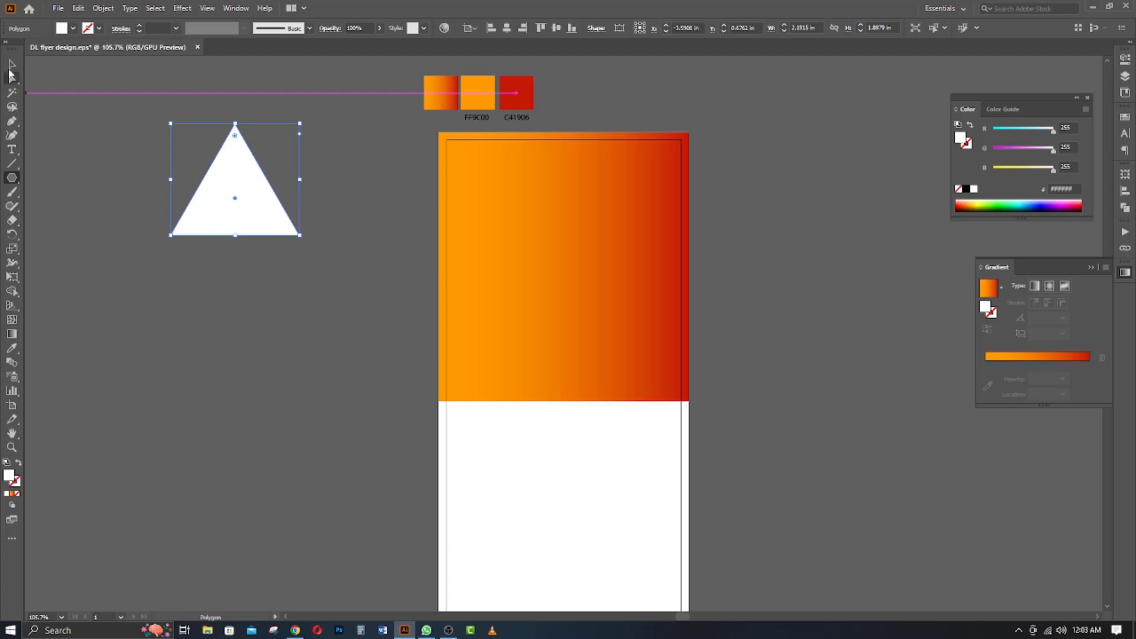
left_click(12, 63)
- Move the white triangle closer to the artboard and reflect it across the horizontal axis so it points down
left_click(271, 292)
left_click_drag(262, 229, 355, 330)
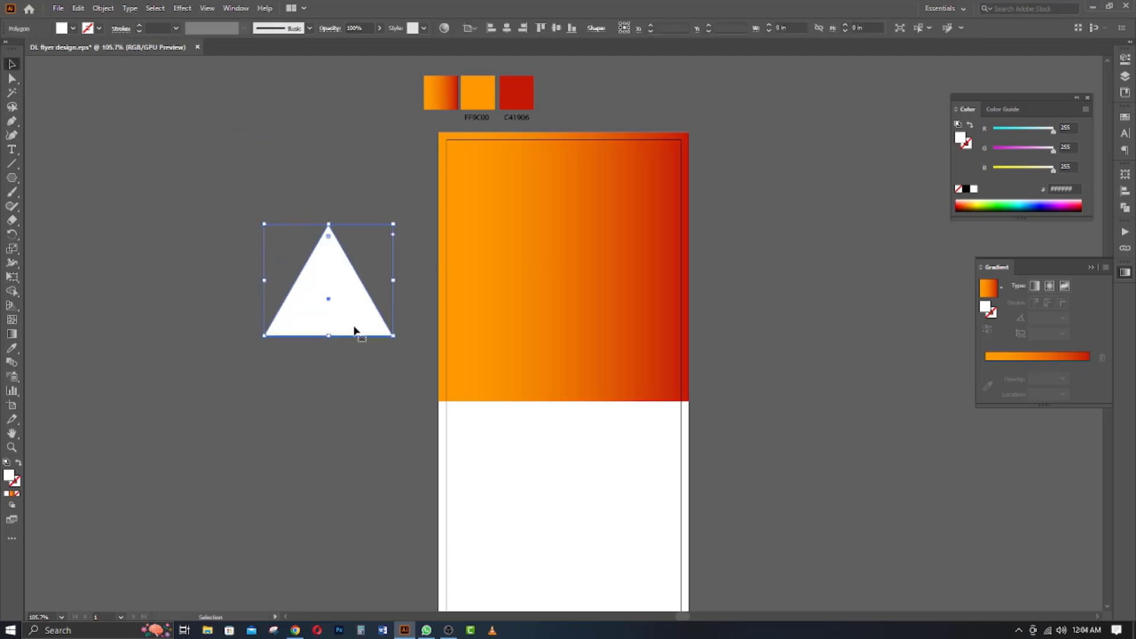
right_click(342, 288)
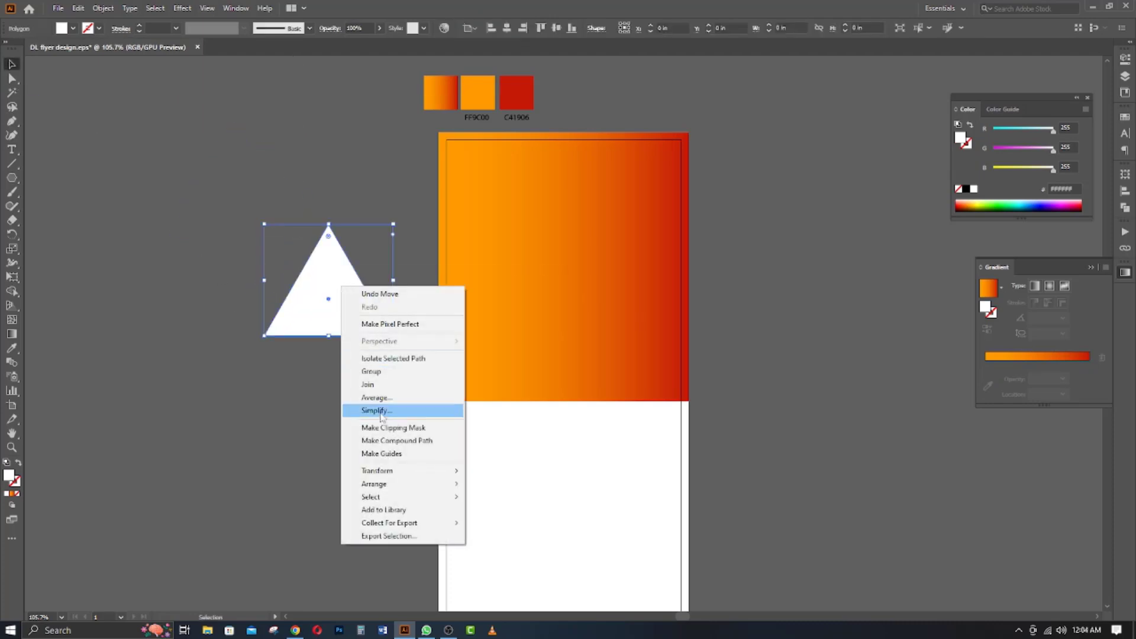
mouse_move(374, 470)
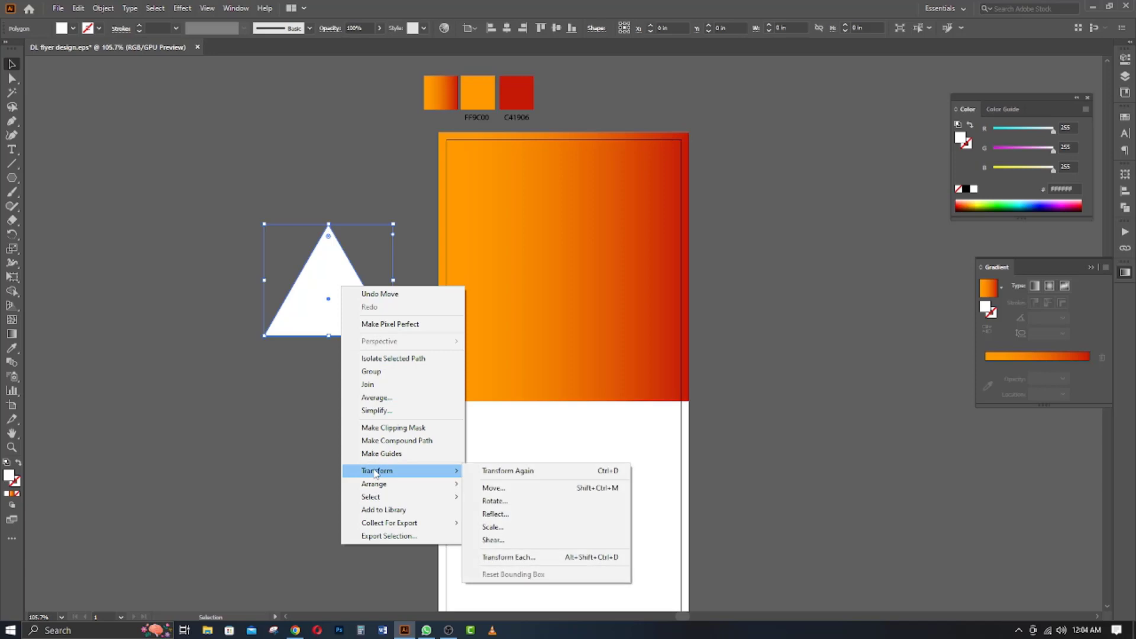
left_click(508, 515)
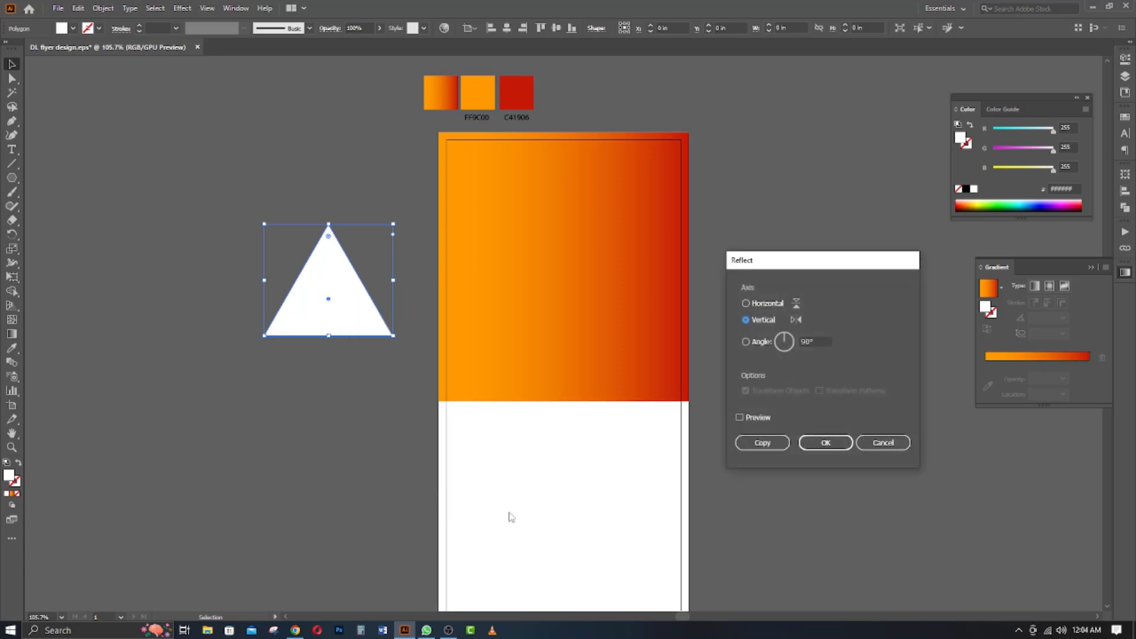
left_click(771, 305)
left_click(826, 442)
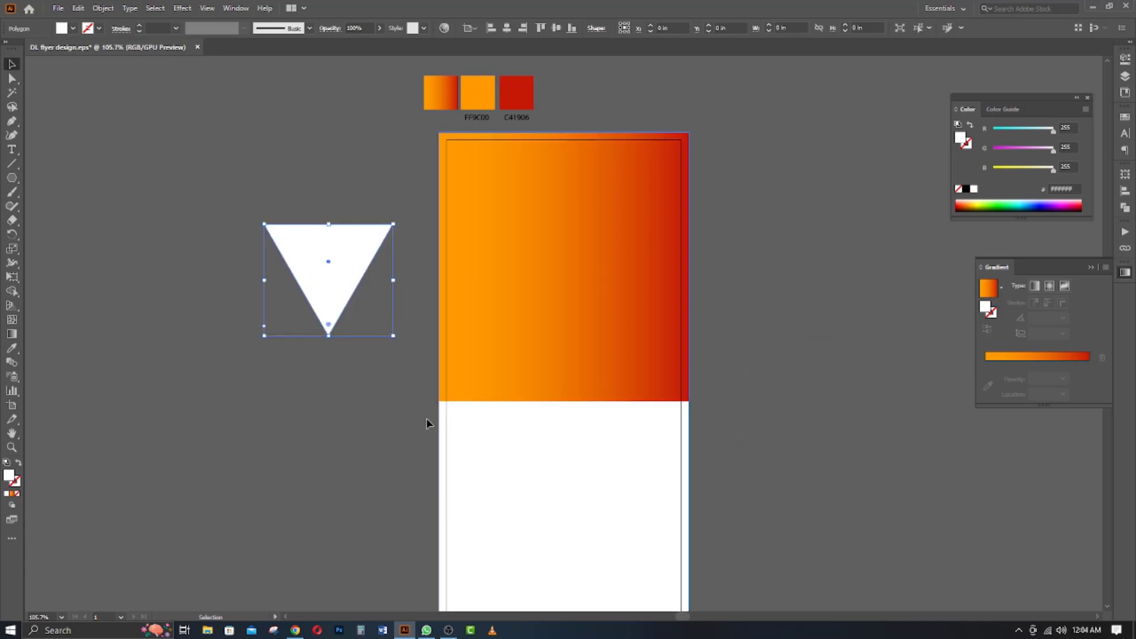
- Place the white triangle on the upper part of the gradient rectangle and centre it horizontally on the artboard
left_click(294, 417)
left_click_drag(332, 284, 562, 228)
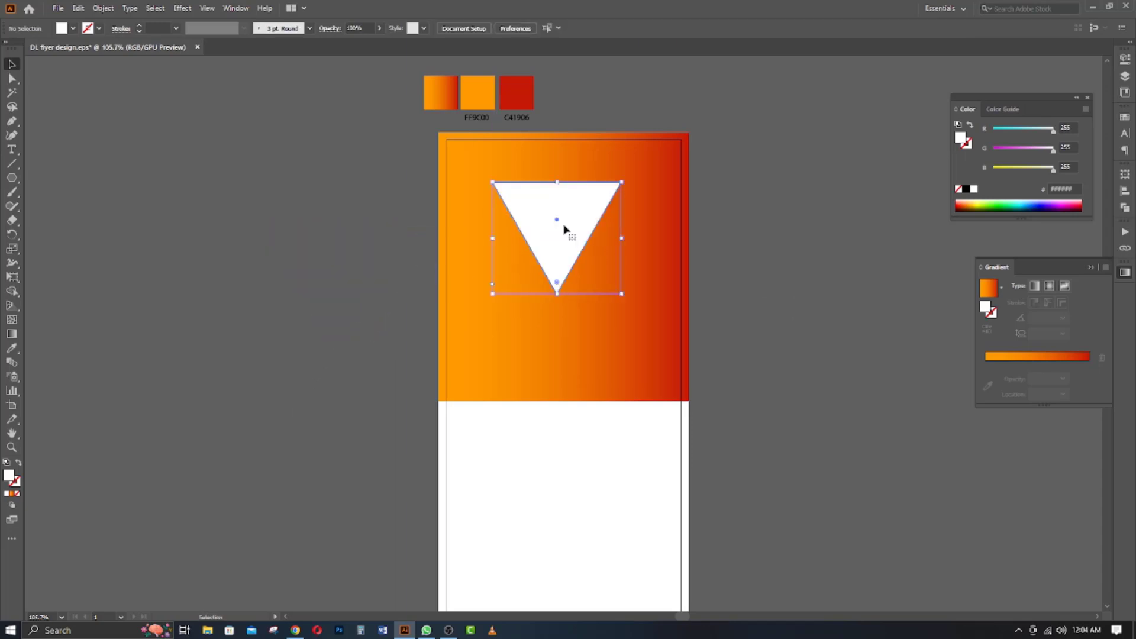
key("v")
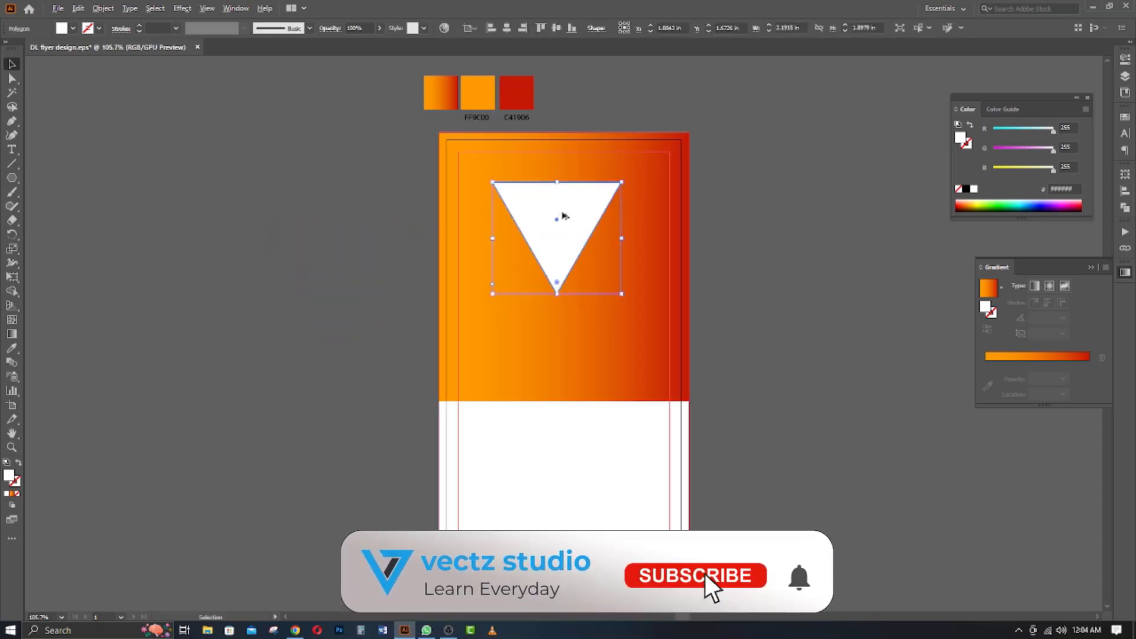
scroll(563, 215, "up", 1)
left_click_drag(565, 210, 571, 183)
left_click(507, 28)
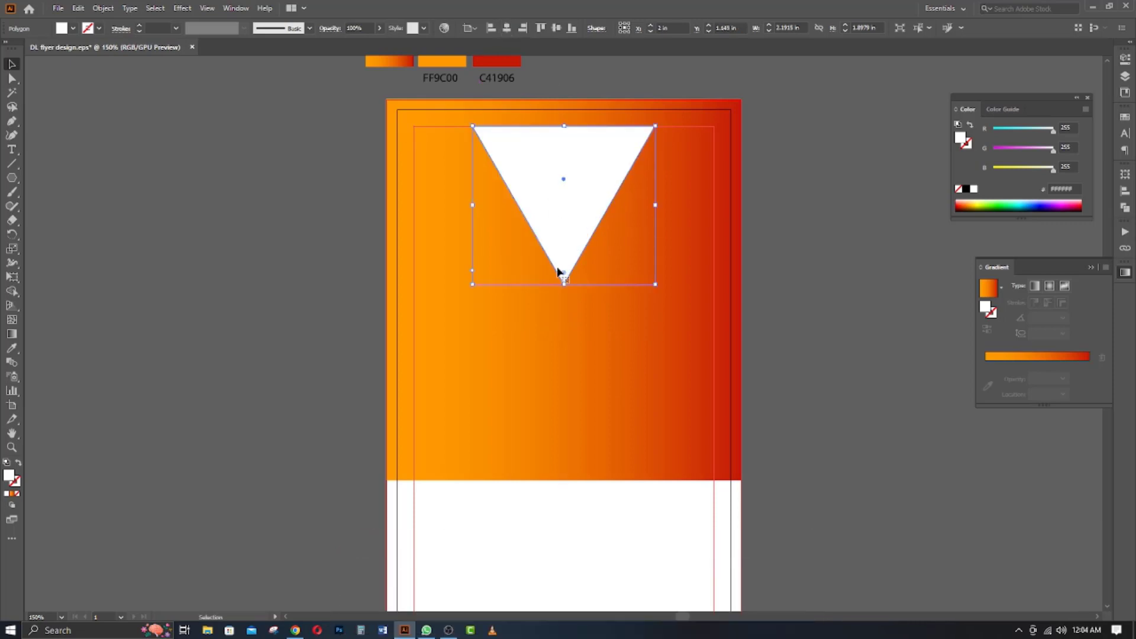
- Enlarge the white triangle to about 3.55 by 3.08 in and round its corners to about 0.14 in
left_click_drag(565, 284, 568, 383)
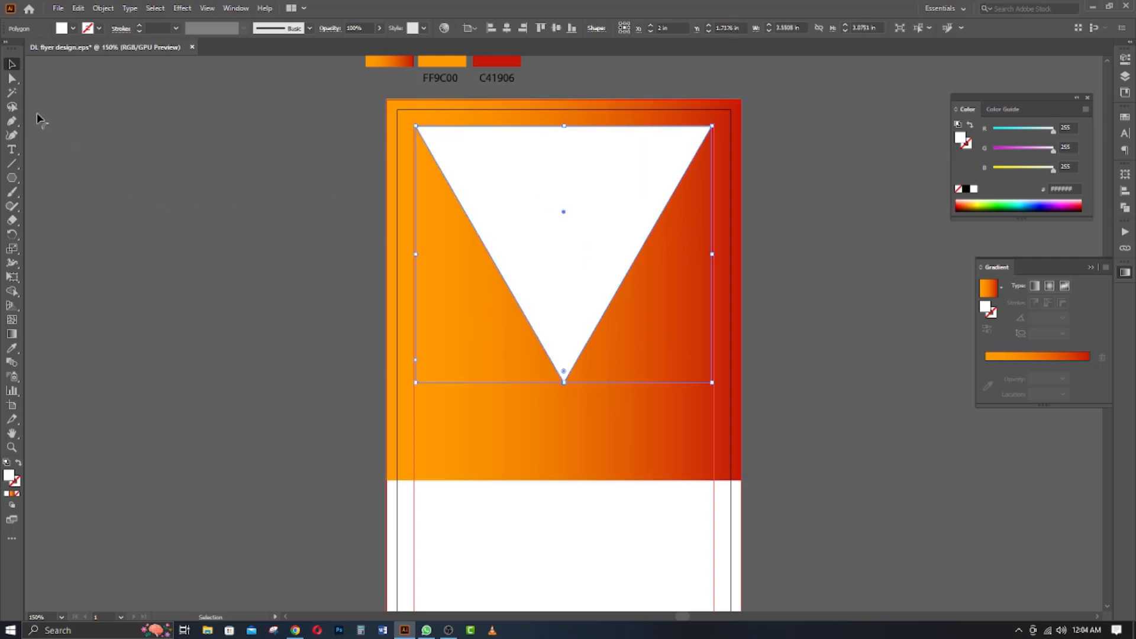
left_click(12, 78)
left_click_drag(430, 137, 439, 147)
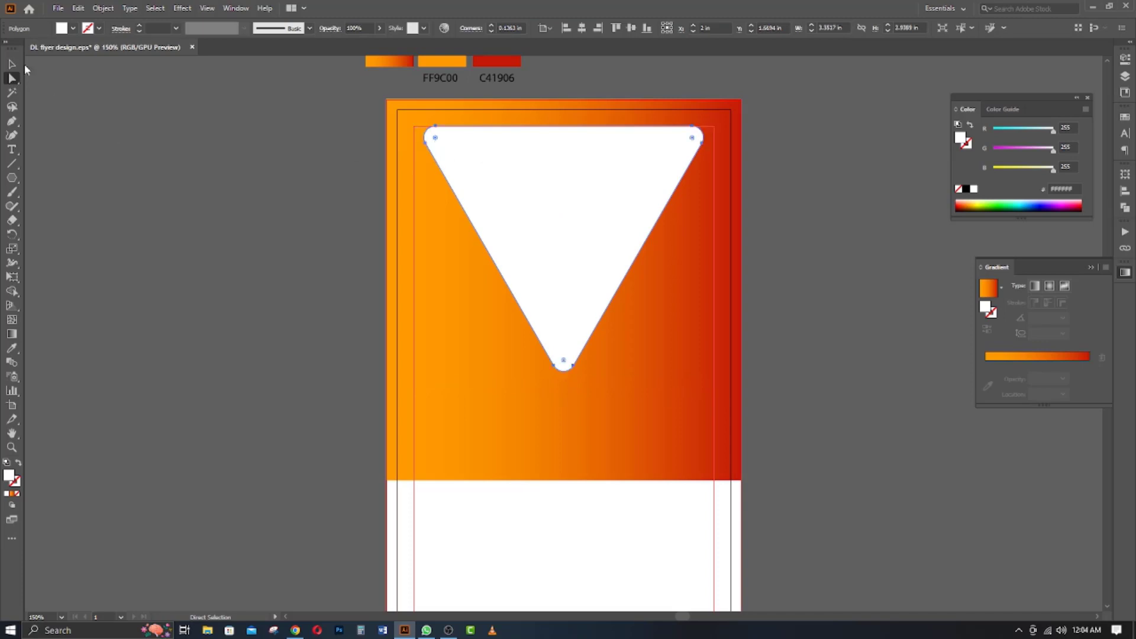
- Enlarge the rounded white triangle proportionally about its centre line to about 3.50 by 3.07 in
left_click(12, 64)
left_click(474, 271)
left_click(538, 286)
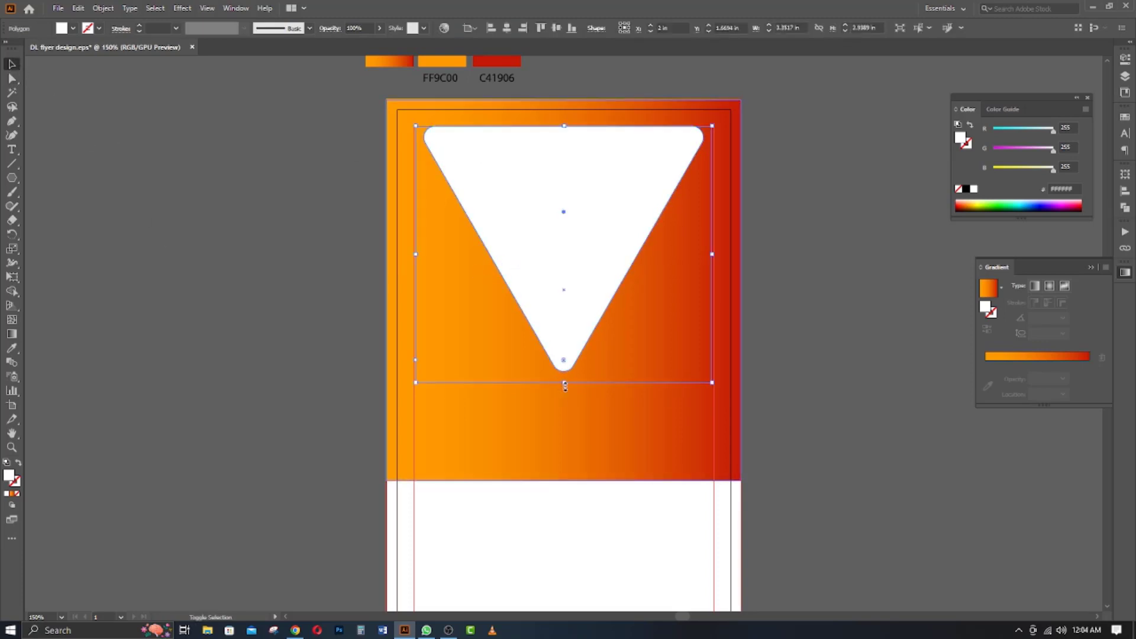
left_click_drag(566, 385, 563, 392)
left_click(283, 349)
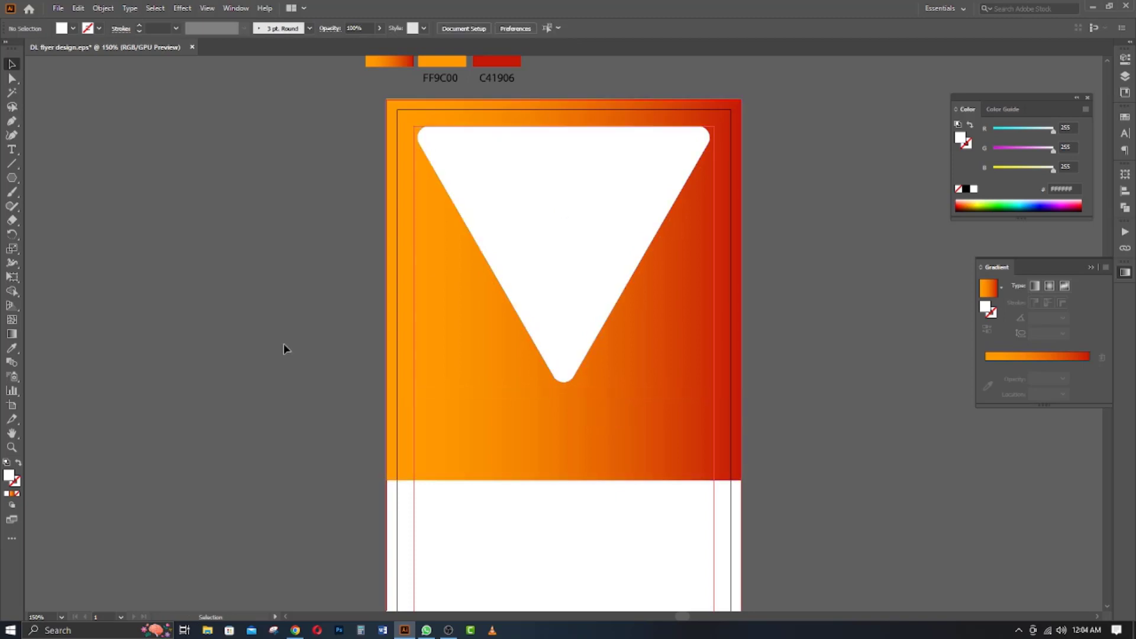
- Reflect a copy of the white triangle across the horizontal axis and move the copy straight down so the two triangles partly overlap
scroll(520, 296, "down", 1)
left_click(562, 147)
right_click(562, 146)
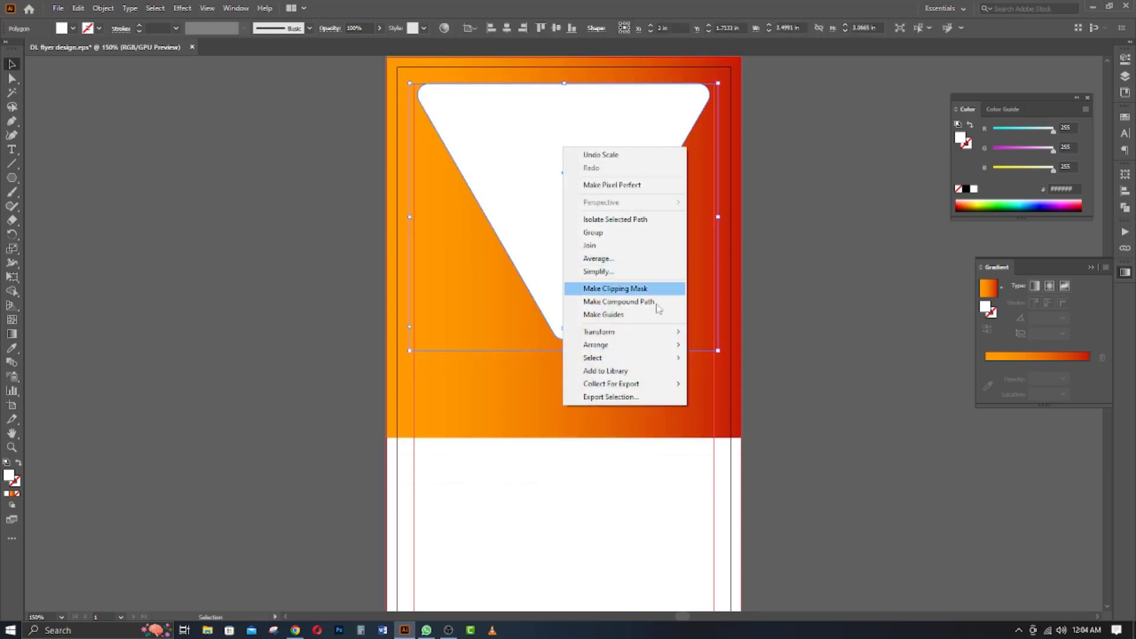
mouse_move(645, 336)
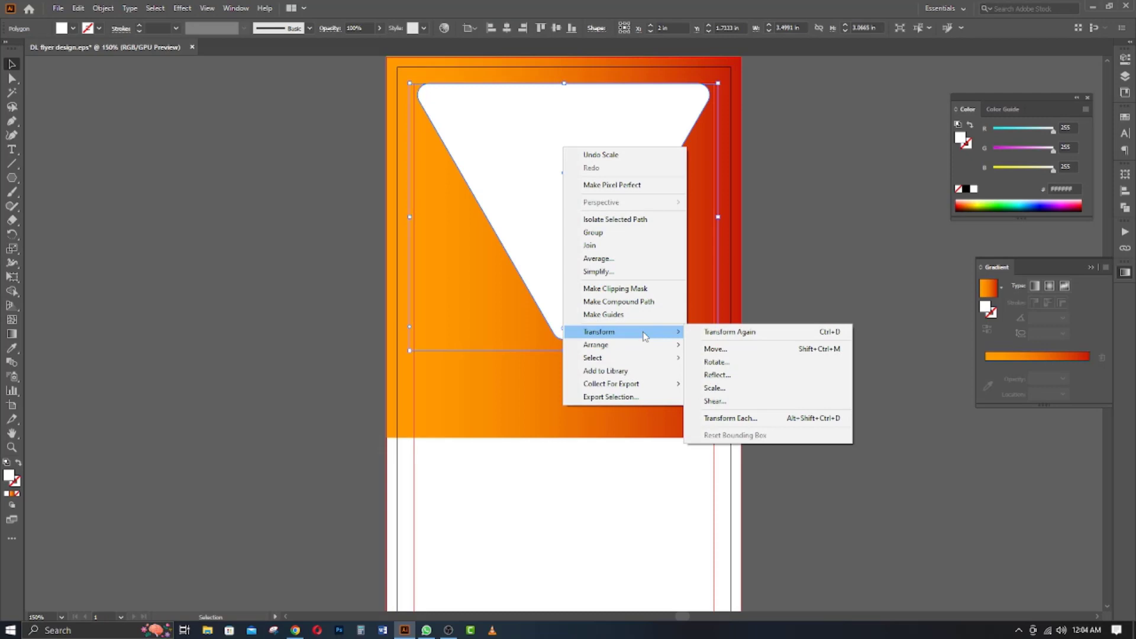
left_click(753, 375)
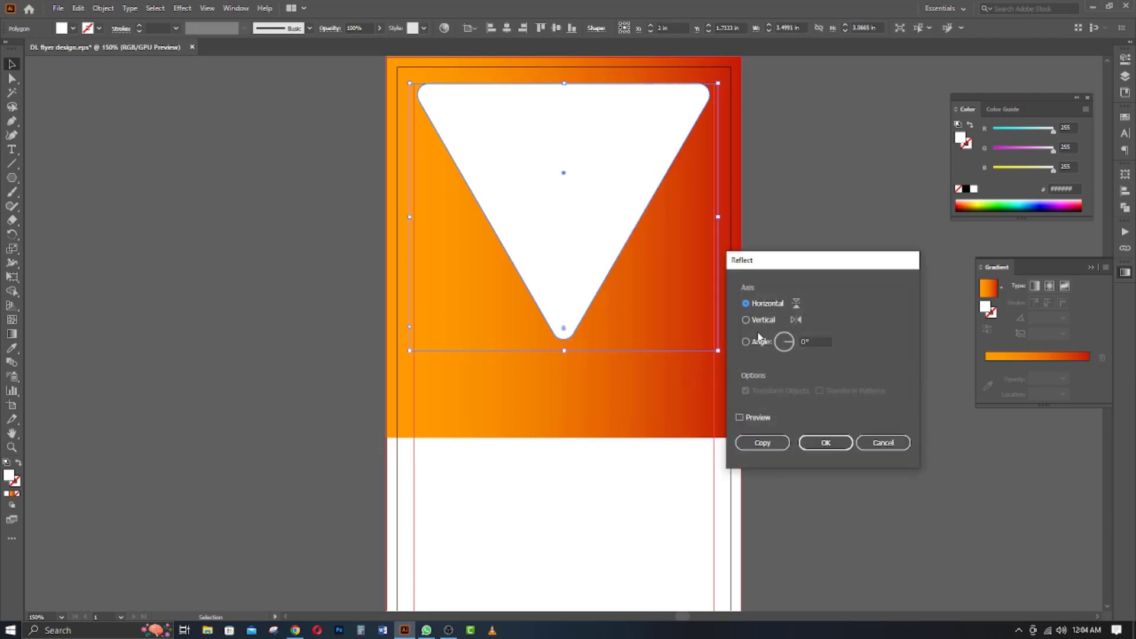
left_click(747, 420)
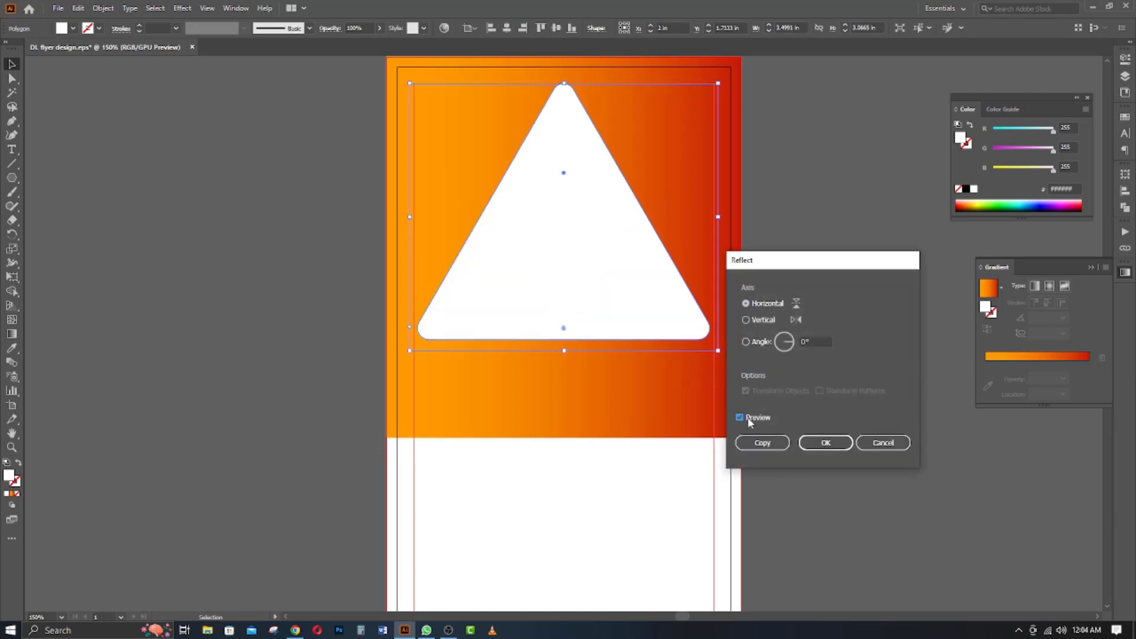
left_click(763, 444)
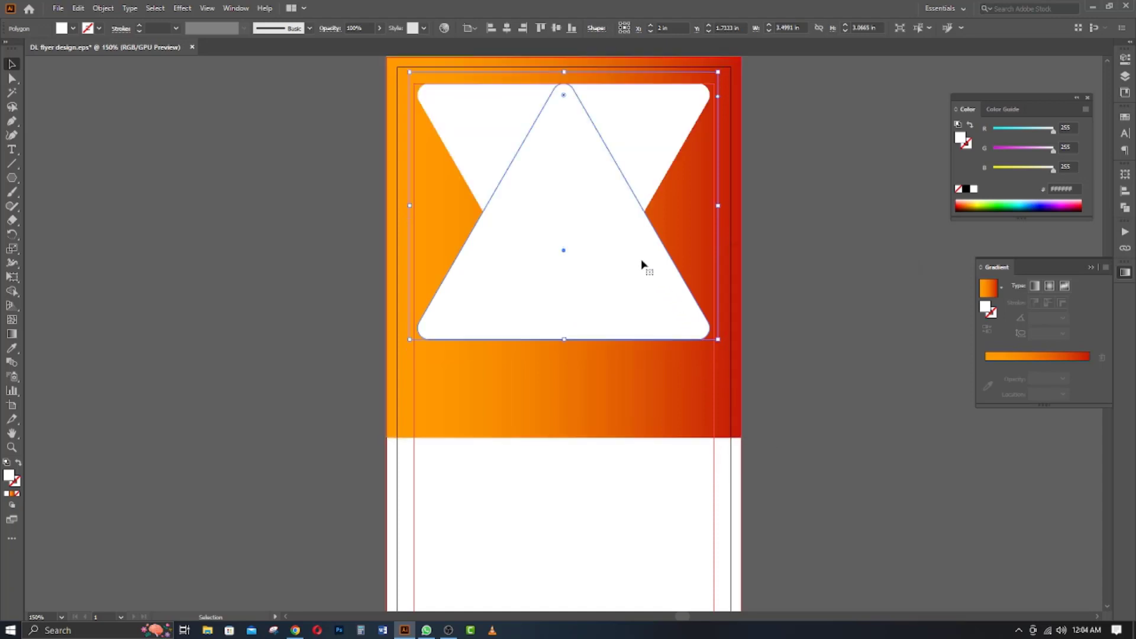
left_click_drag(629, 261, 632, 343)
- Shorten the gradient rectangle so its bottom edge meets the base of the upward-pointing triangle
left_click(732, 310)
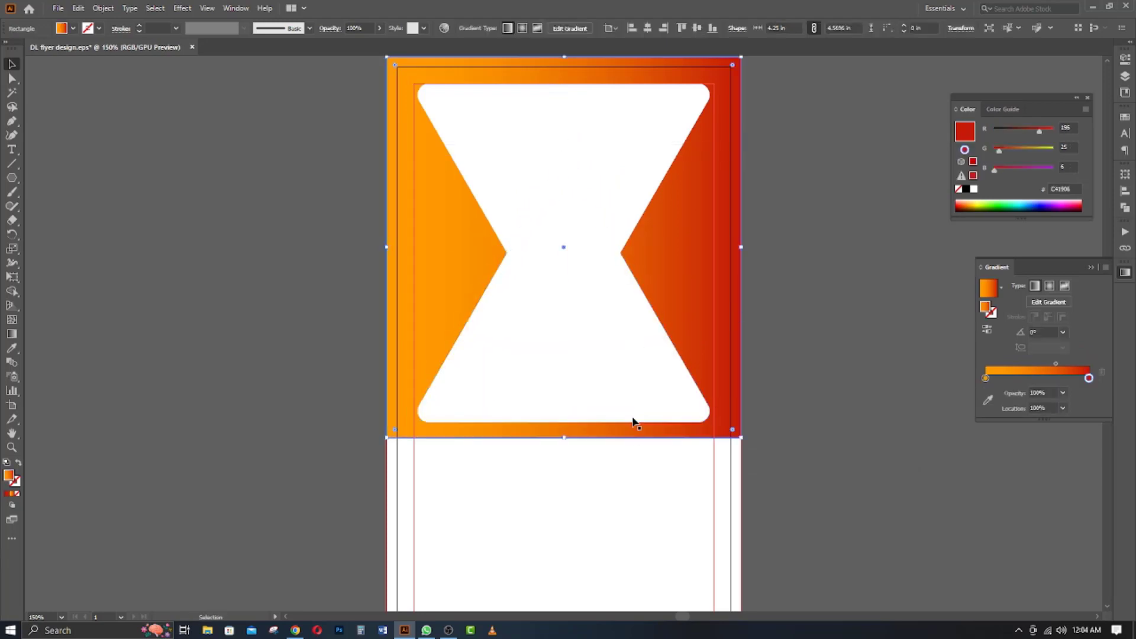
left_click_drag(566, 438, 566, 422)
left_click(815, 405)
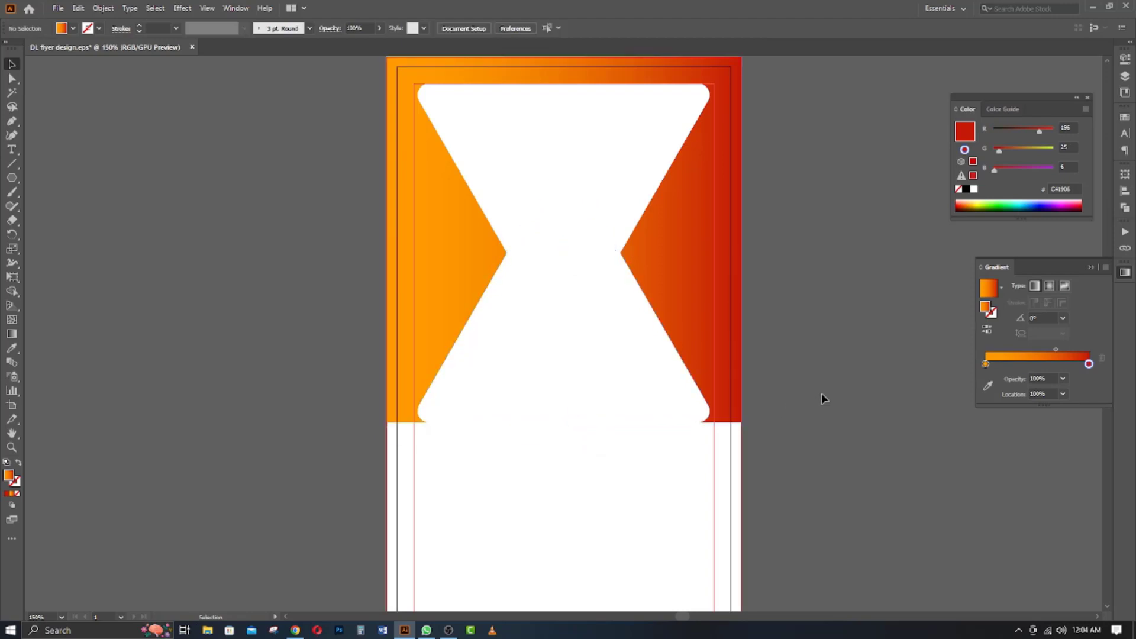
- Fill the upward-pointing triangle with light brown (R 198, G 156, B 109)
left_click(586, 363)
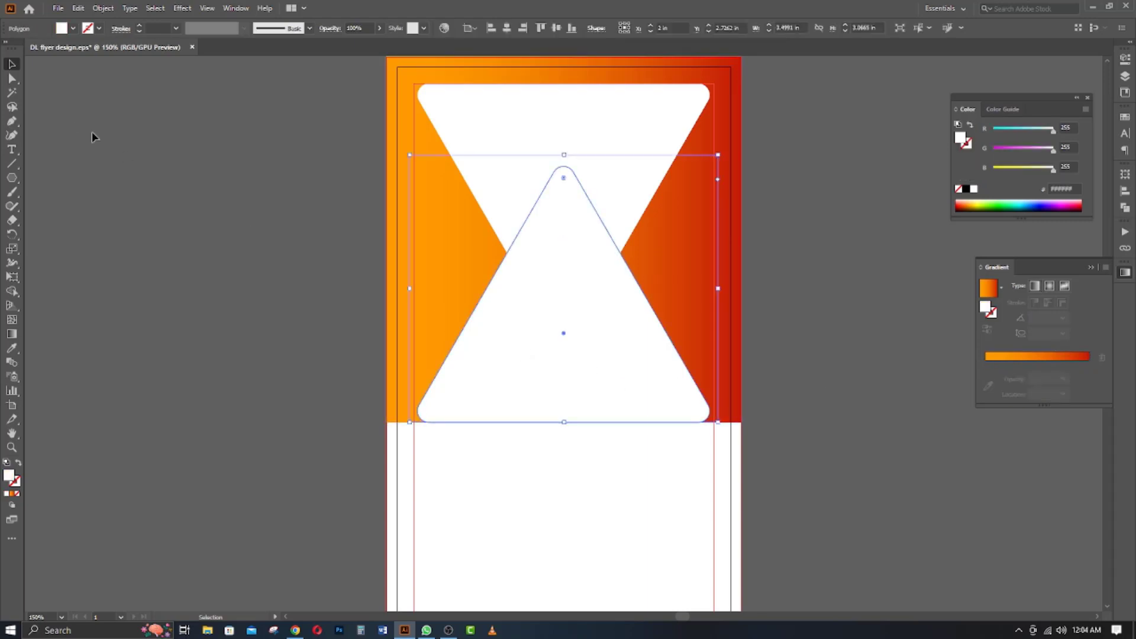
left_click(72, 27)
left_click(82, 93)
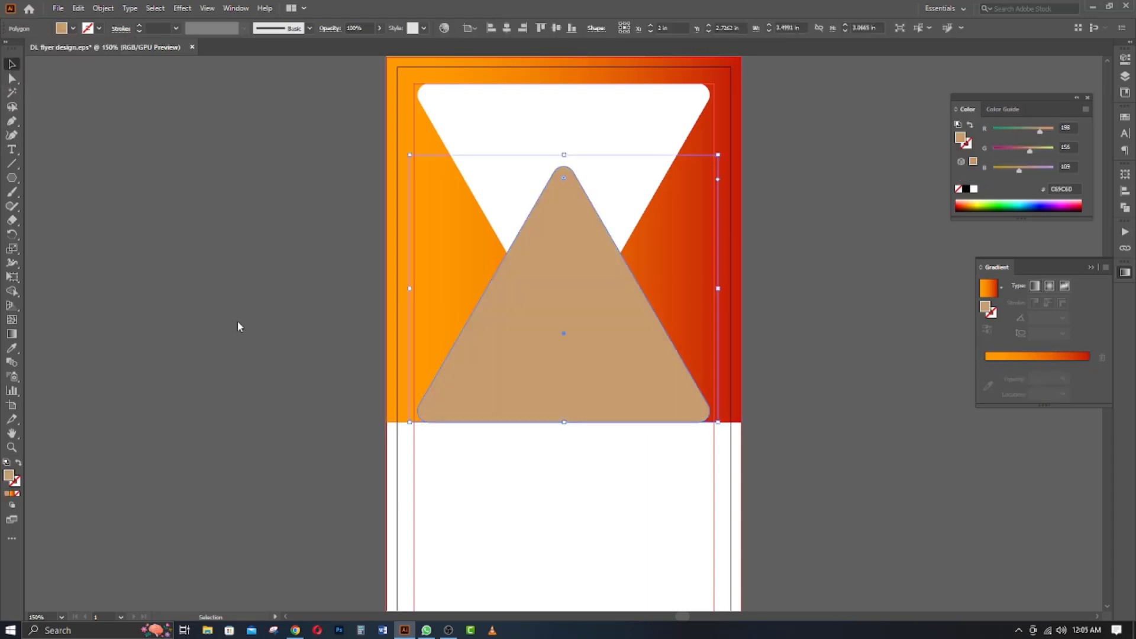
- Offset the paths of both triangles by 0.04 in with miter joins
left_click(502, 134, "shift")
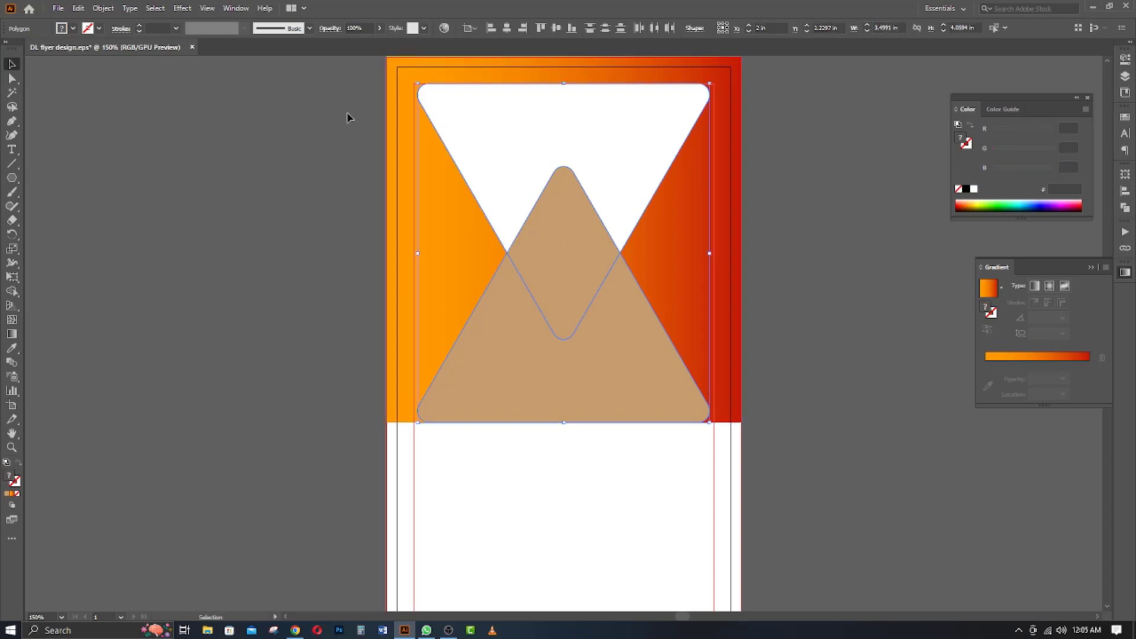
left_click(103, 7)
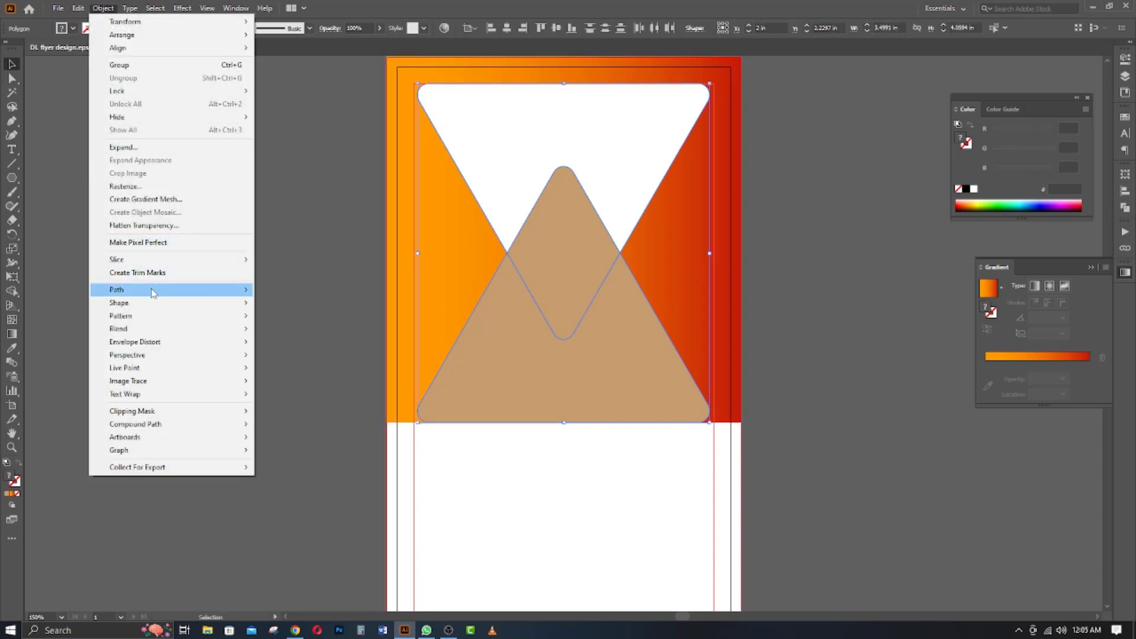
mouse_move(153, 290)
left_click(292, 333)
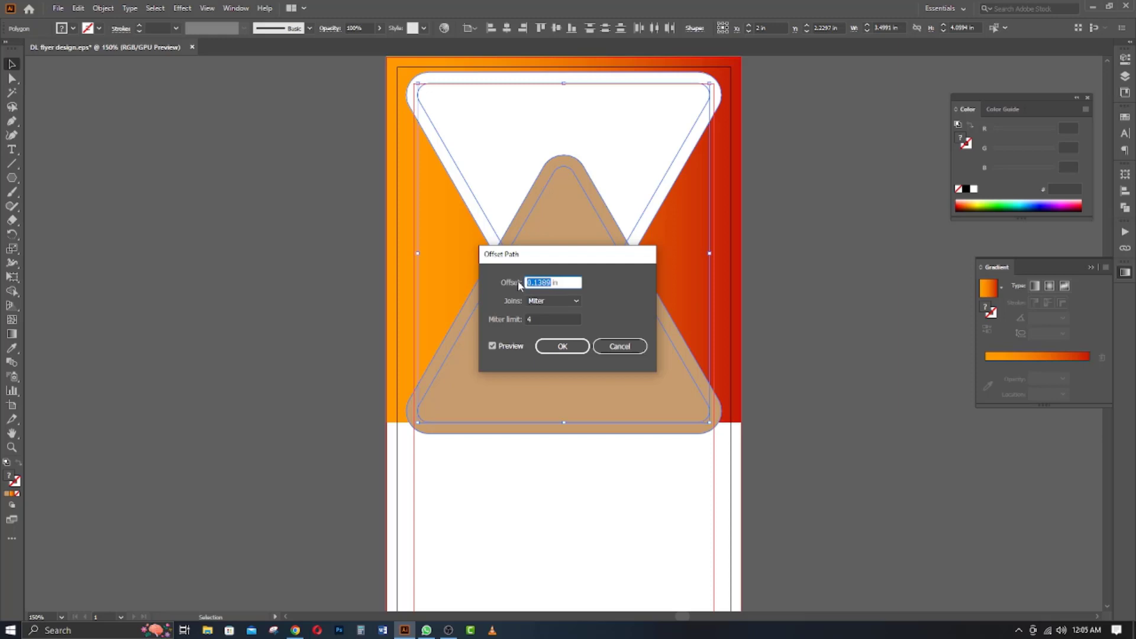
type("04")
left_click(491, 347)
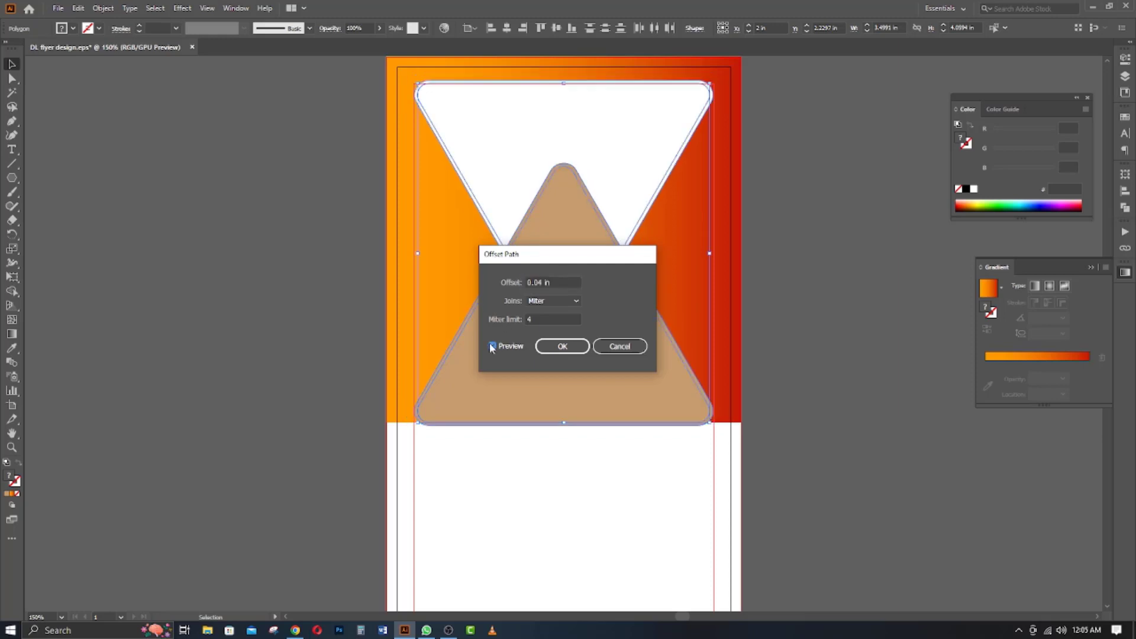
left_click(558, 285)
left_click(563, 283)
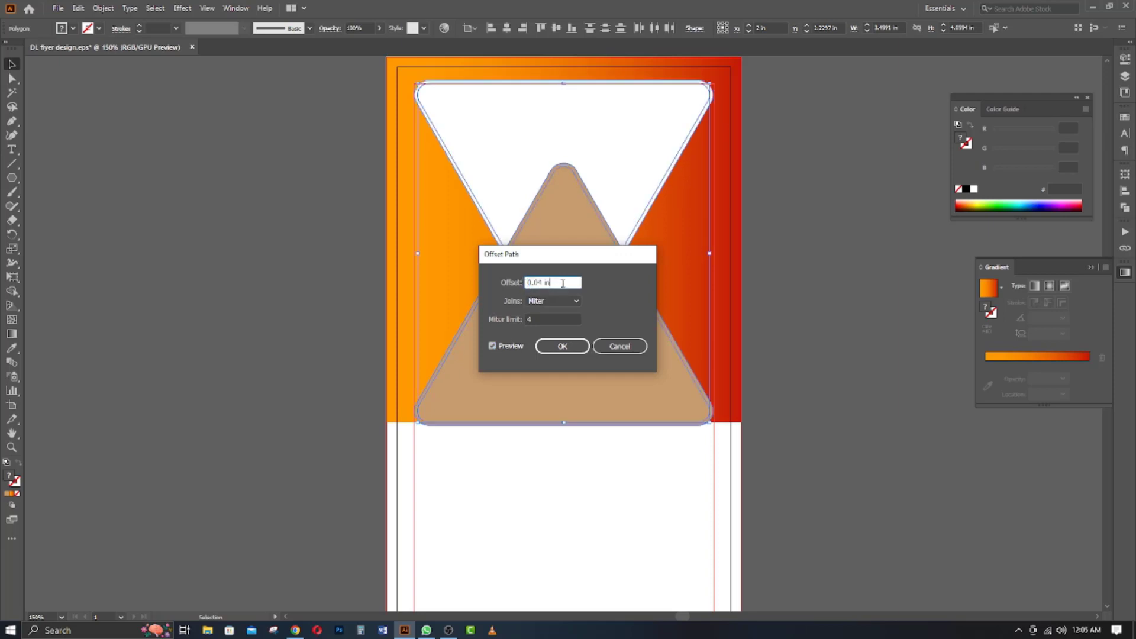
left_click(562, 346)
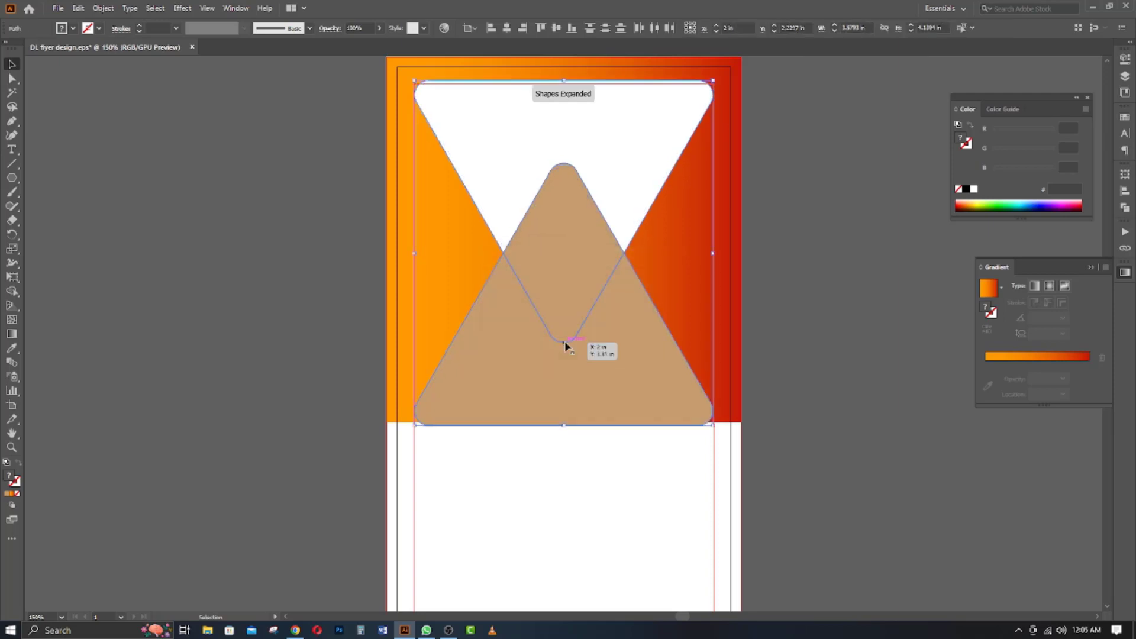
- Fill the two inner triangles with dark brown (R 83, G 71, B 65), keeping the offset shapes as borders
left_click(287, 269)
left_click(534, 115)
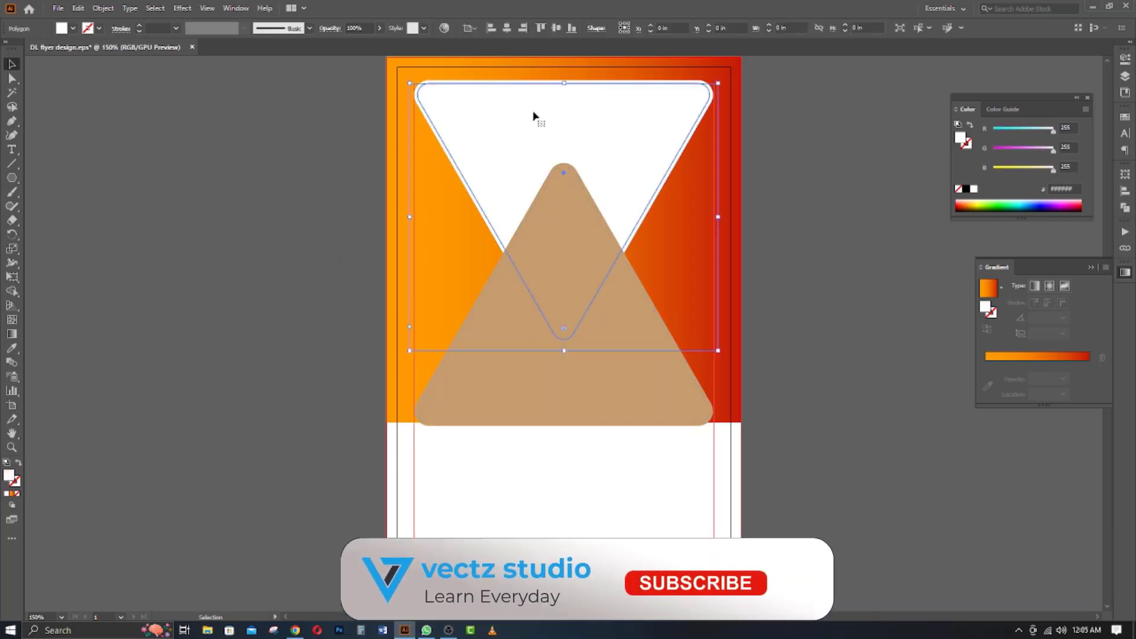
left_click(510, 351, "shift")
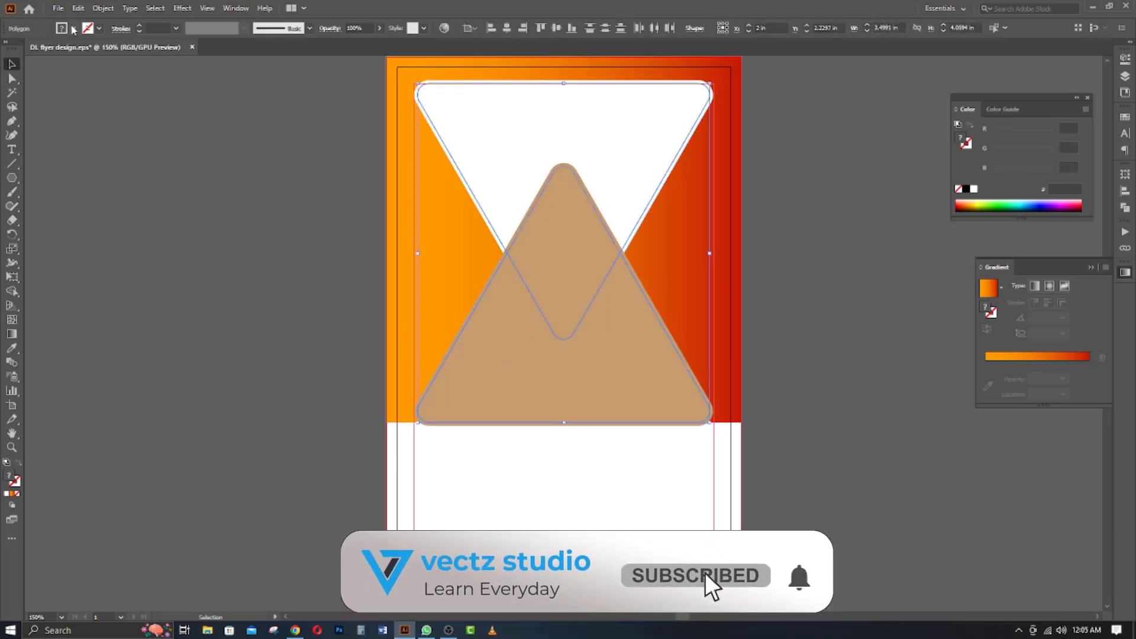
left_click(74, 28)
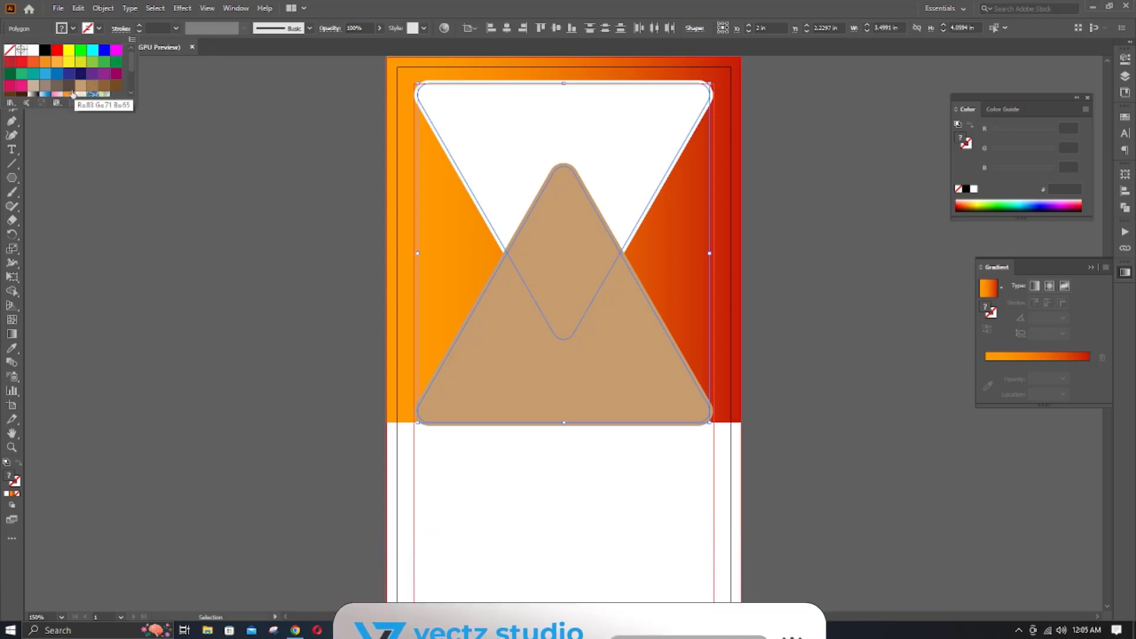
left_click(72, 93)
left_click(173, 250)
left_click(771, 341)
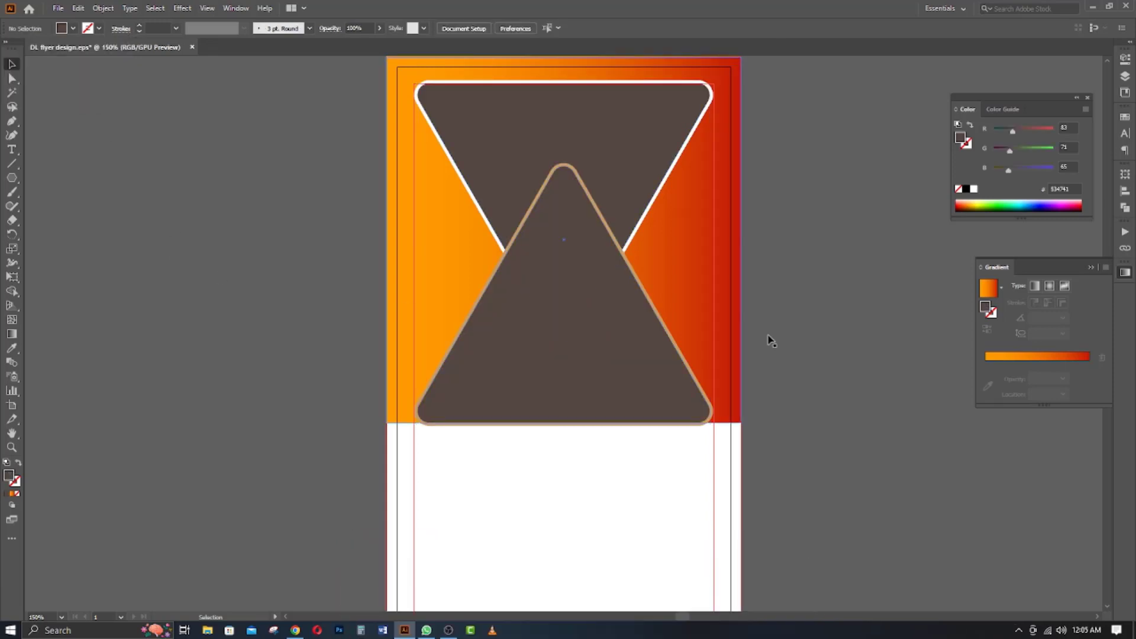
- Fill the offset border shape behind the upward-pointing triangle with white
left_click(649, 332)
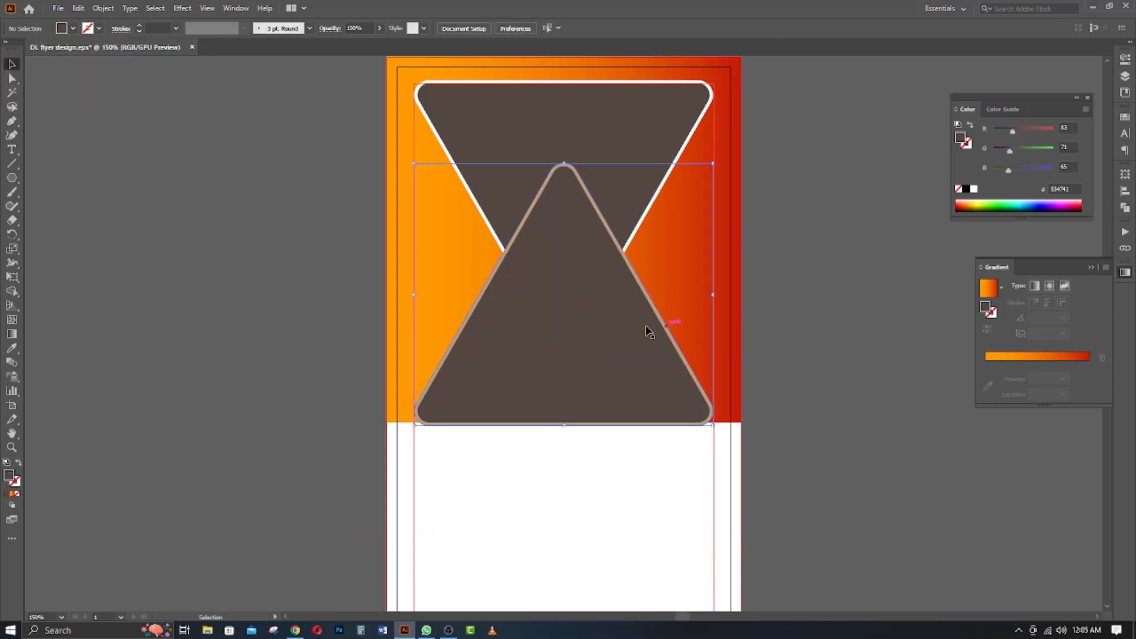
left_click(73, 29)
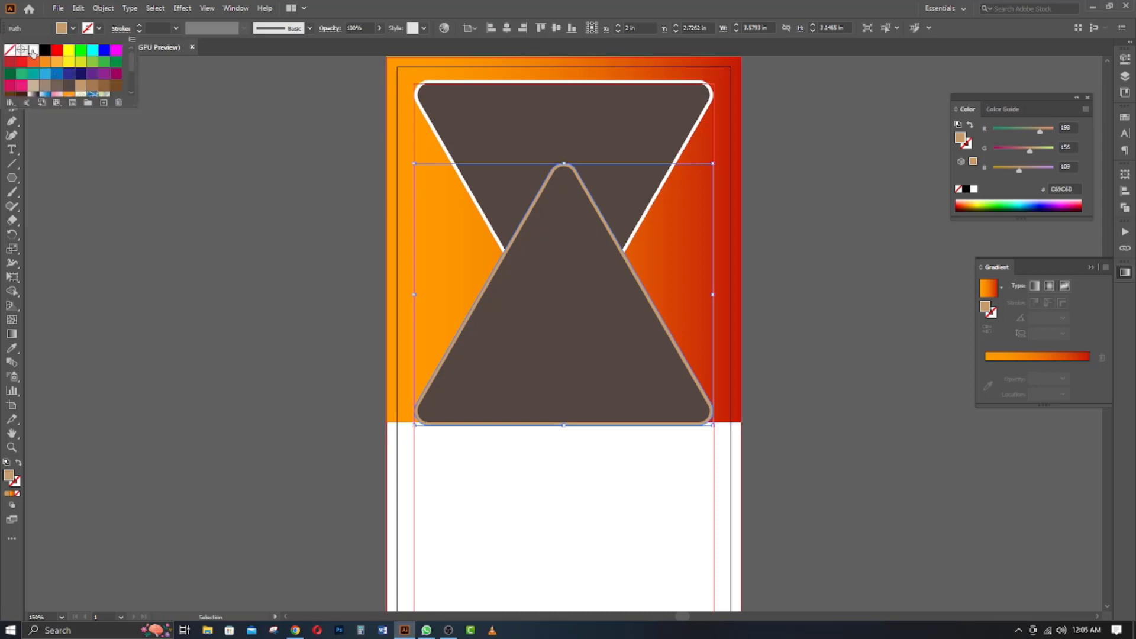
left_click(32, 52)
left_click(265, 266)
- Bring the downward-pointing triangle and its white border in front of the upward-pointing one
left_click(404, 277)
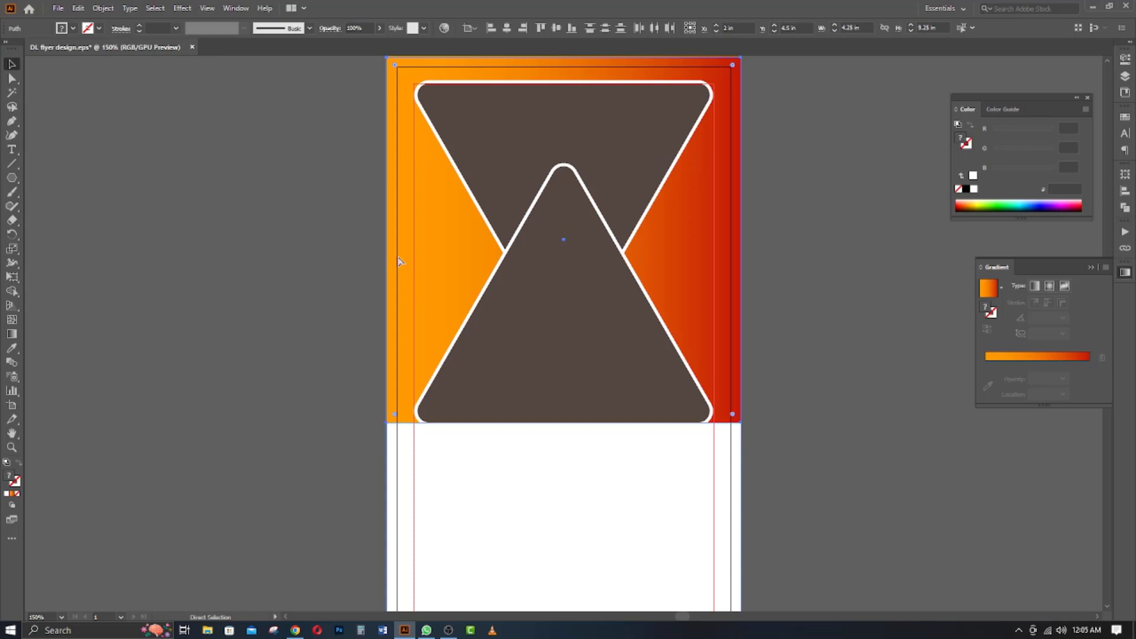
key("ctrl+shift+a")
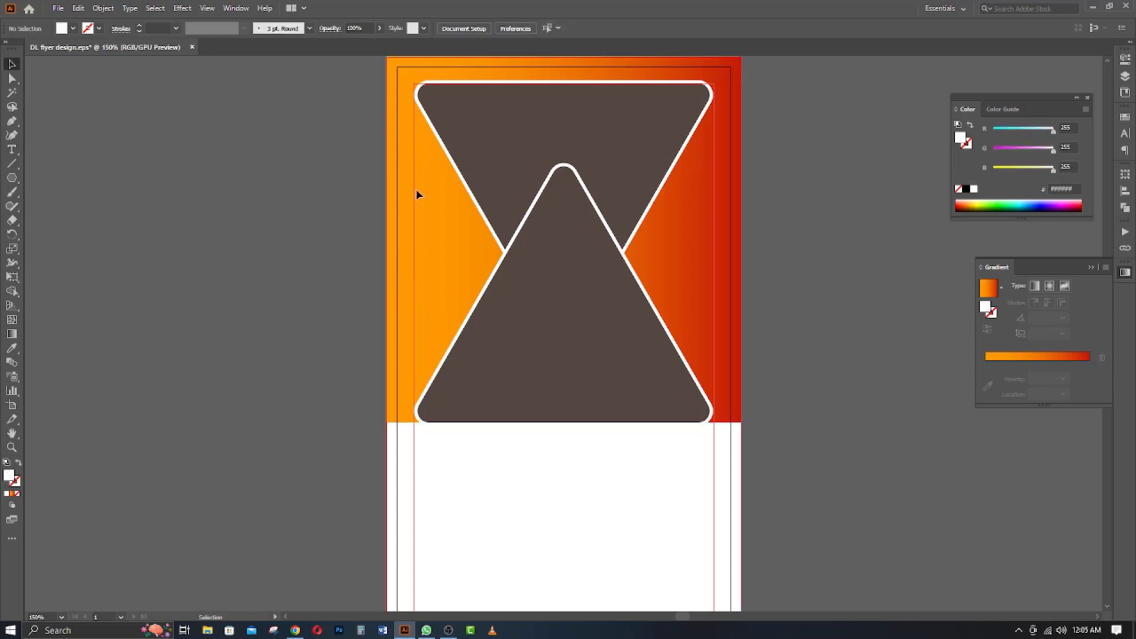
left_click(466, 175)
key("a")
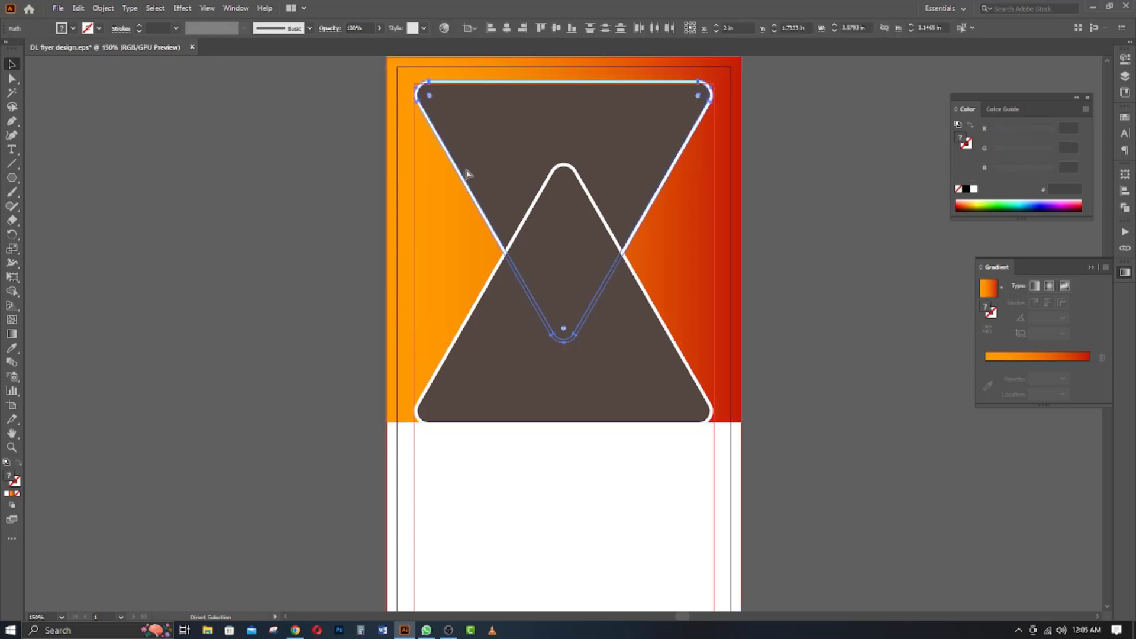
key("ctrl+shift+bracketright")
key("v")
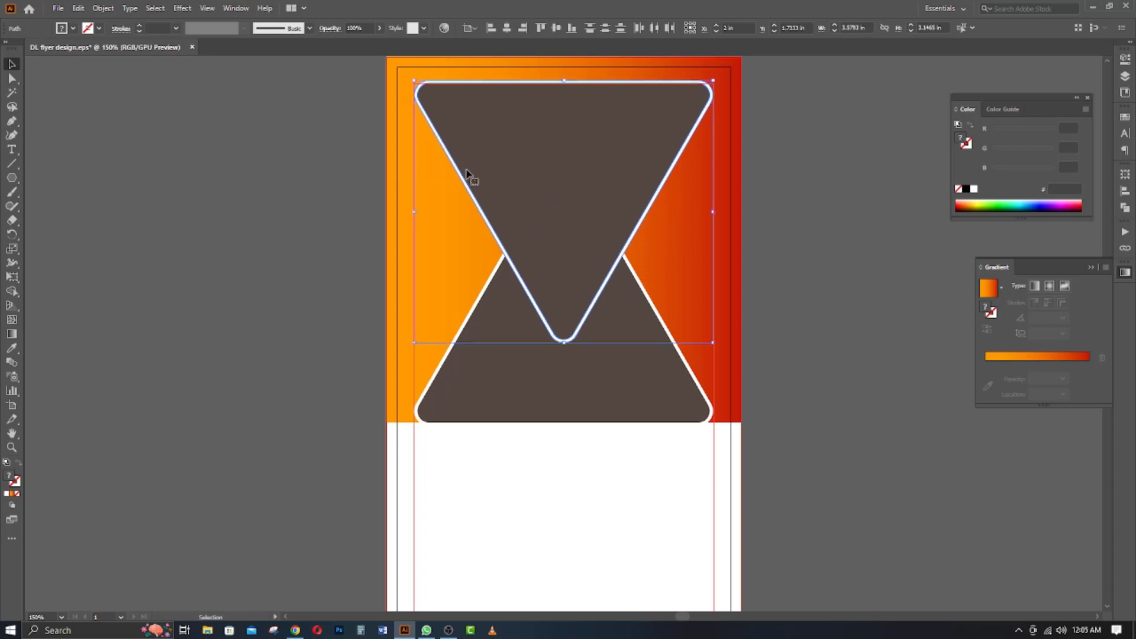
left_click(343, 325)
- Move both bordered triangles straight down so the lower one extends past the gradient rectangle's bottom edge
scroll(563, 246, "up", 2)
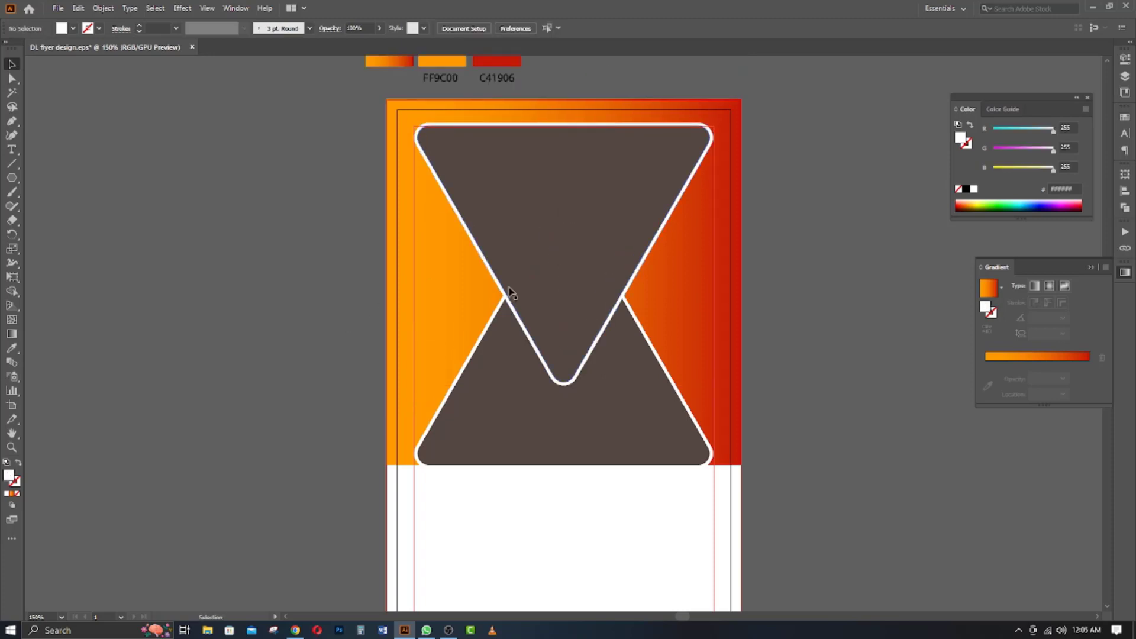
scroll(511, 292, "down", 2)
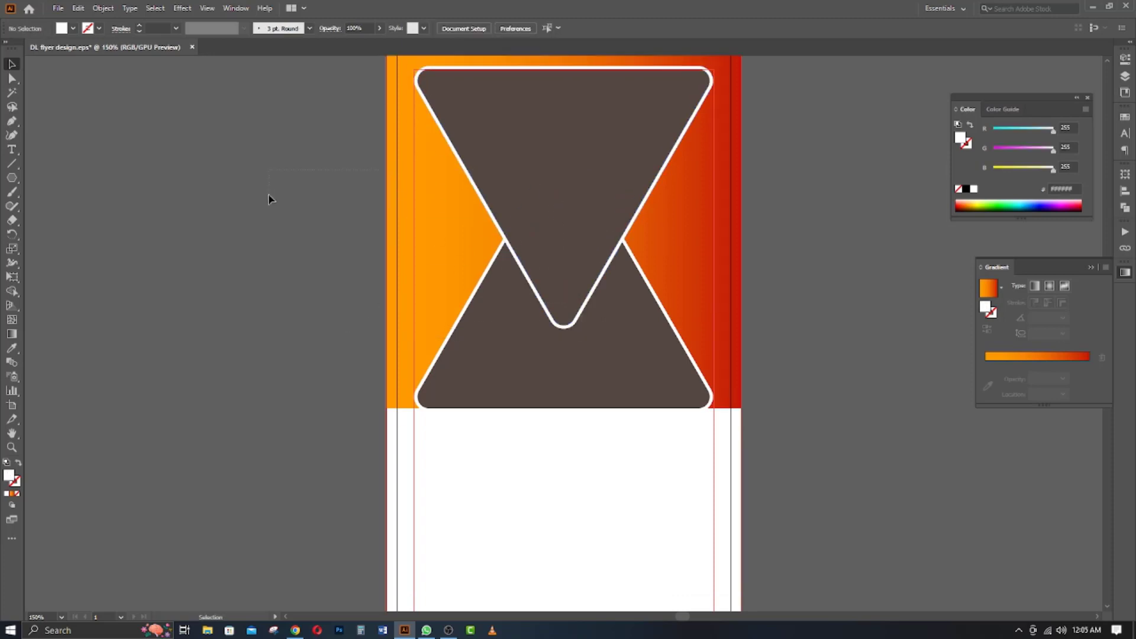
left_click(577, 336)
scroll(577, 320, "up", 2)
left_click_drag(587, 170, 597, 204)
left_click(315, 328)
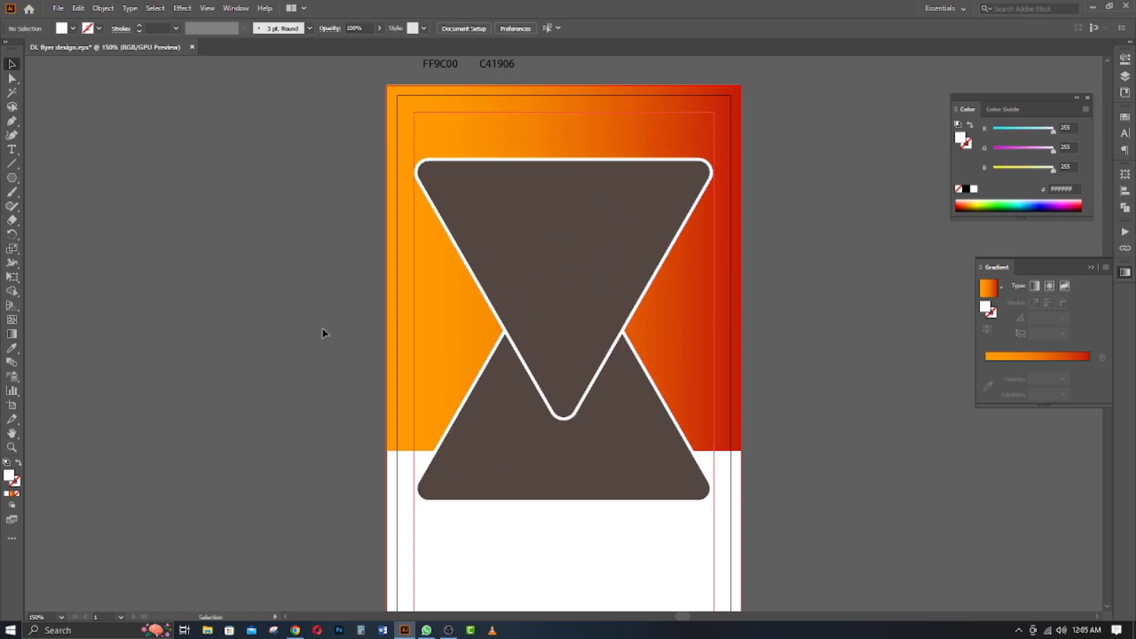
- Extend the gradient rectangle's bottom edge down to just past the base of the lower triangle's white border
scroll(374, 307, "down", 5)
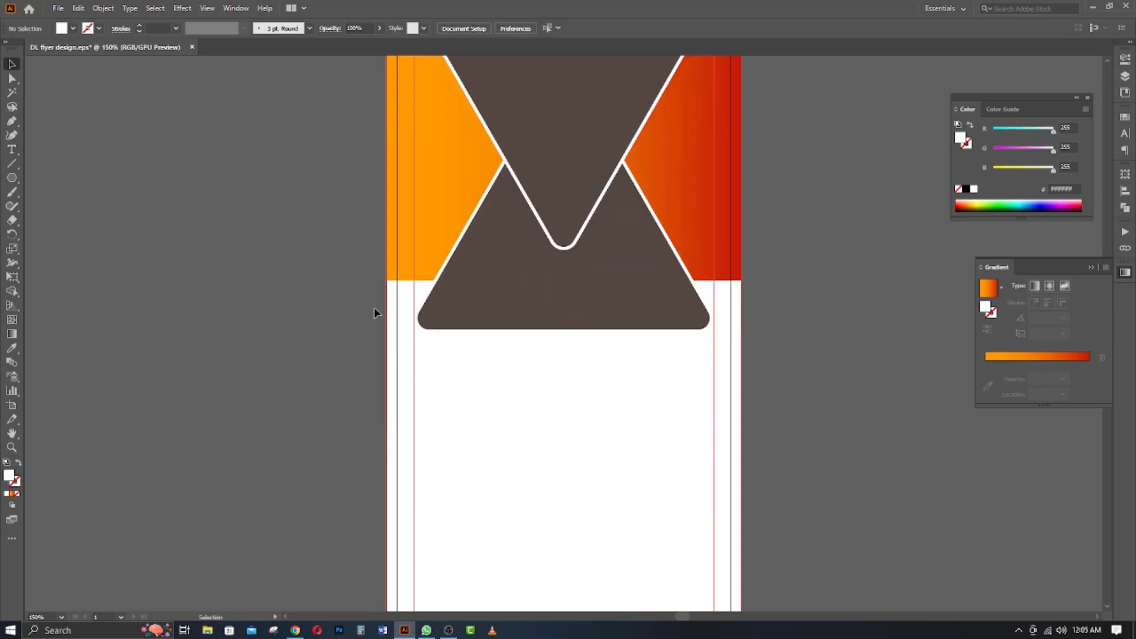
left_click(389, 266)
left_click(417, 217)
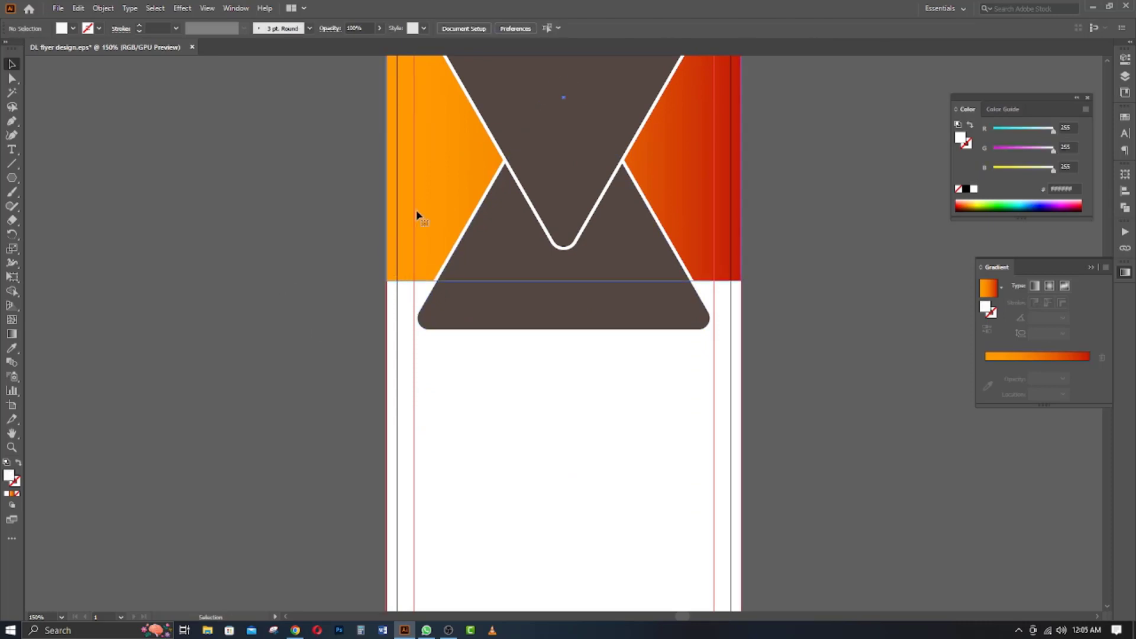
left_click_drag(567, 285, 565, 330)
left_click(174, 322)
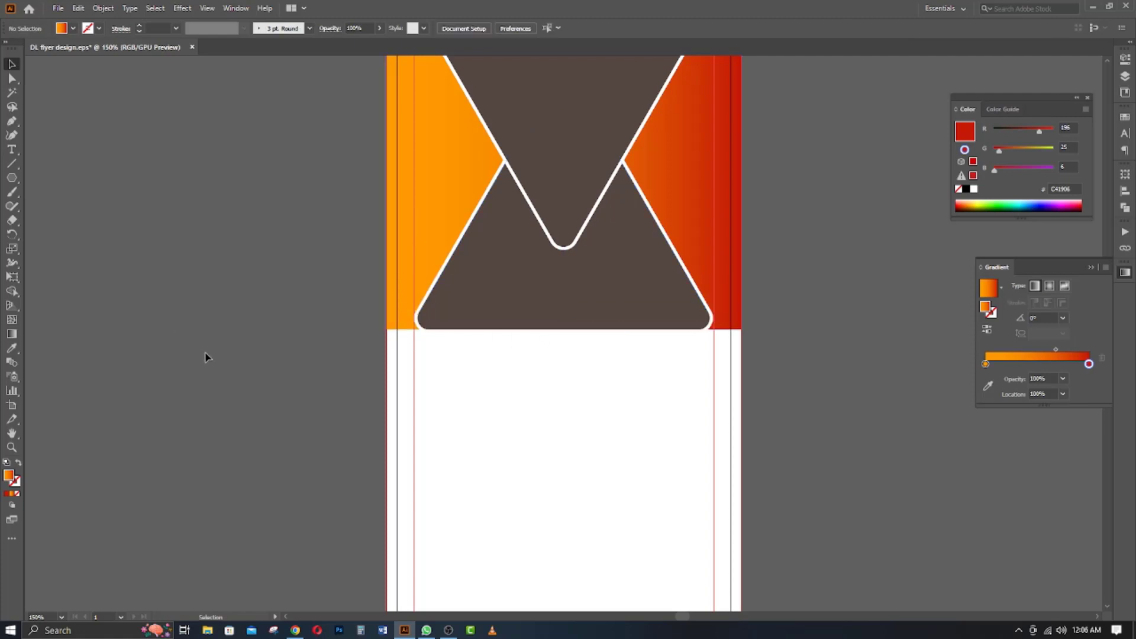
scroll(236, 358, "up", 3)
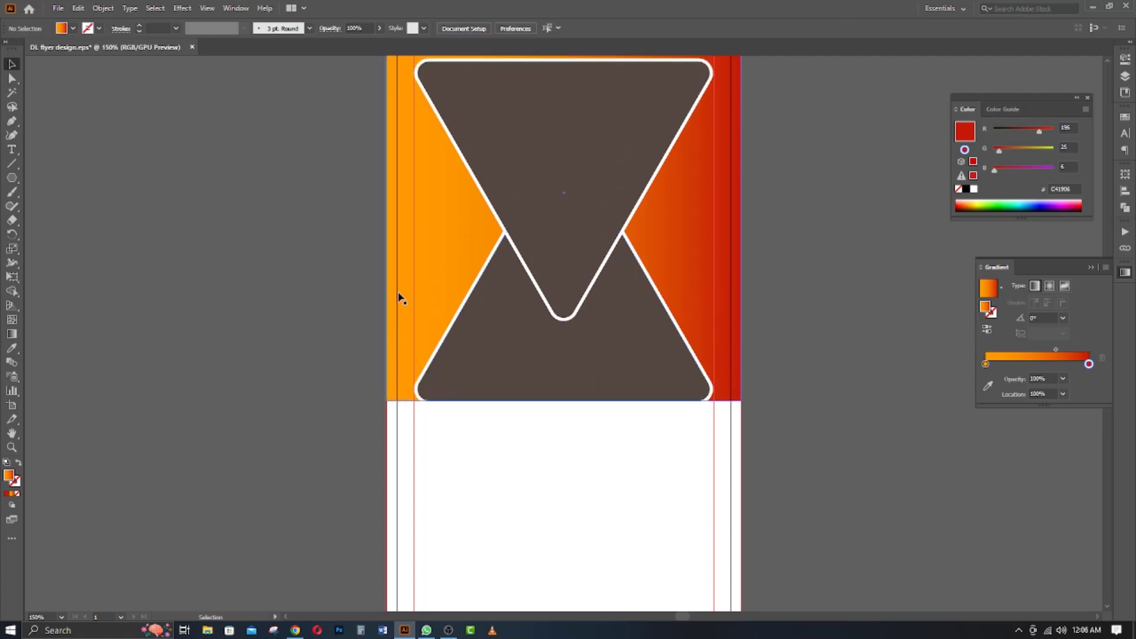
left_click(436, 298)
left_click_drag(564, 401, 564, 403)
left_click(236, 389)
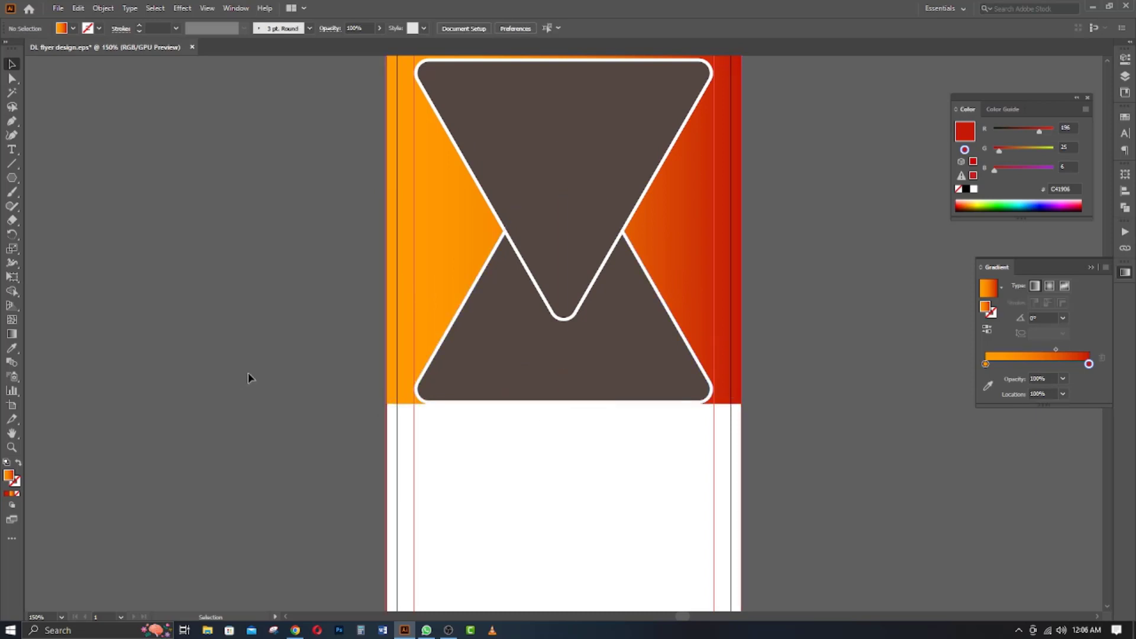
- Place and embed city image 04 at about 3.56 in wide, covering the downward-pointing triangle
scroll(421, 339, "up", 4)
left_click(583, 228)
left_click(137, 152)
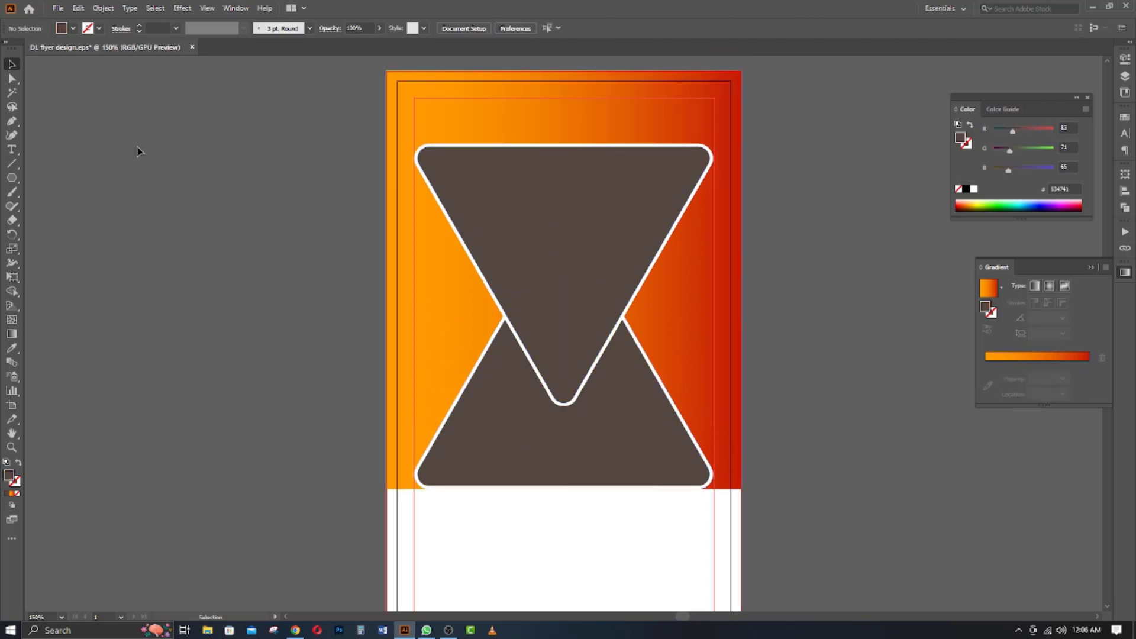
left_click(58, 8)
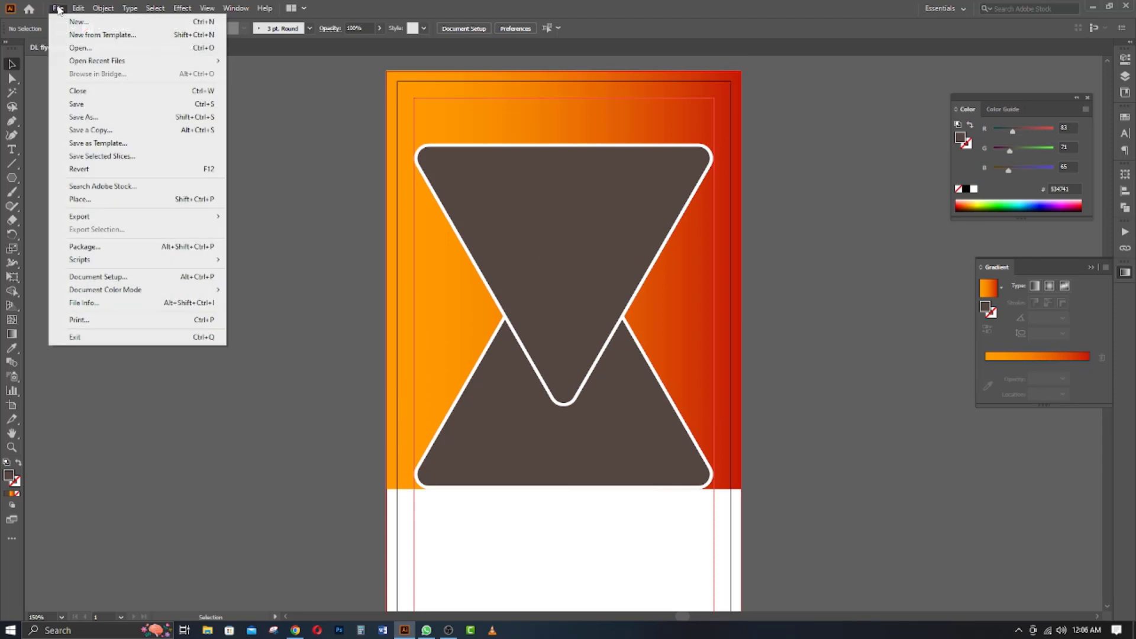
left_click(84, 199)
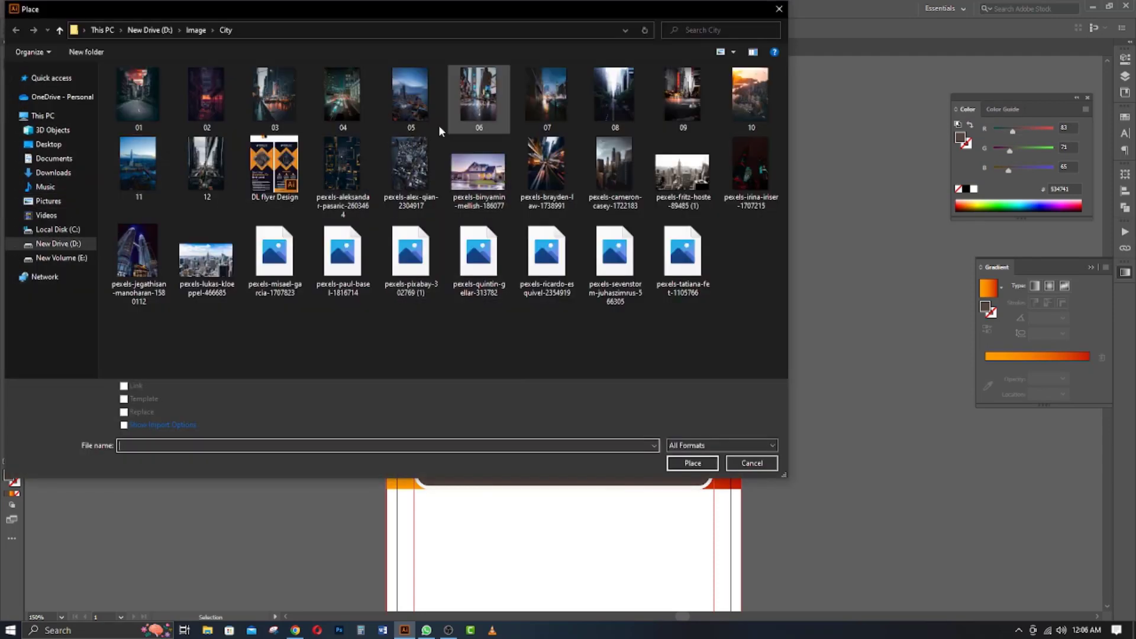
left_click(342, 95)
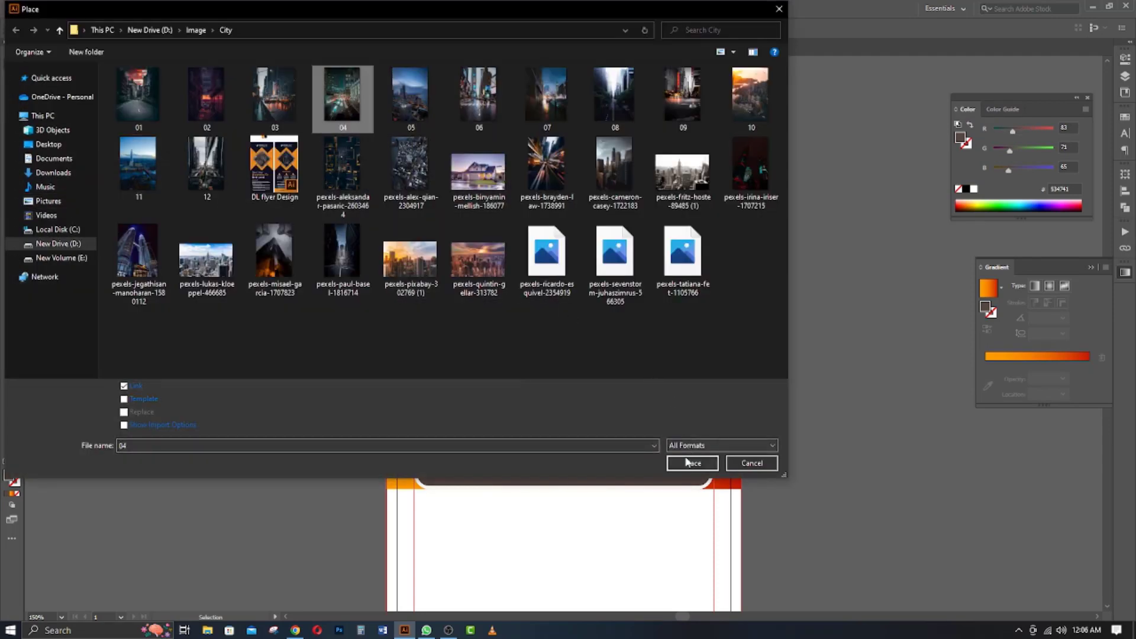
left_click(690, 463)
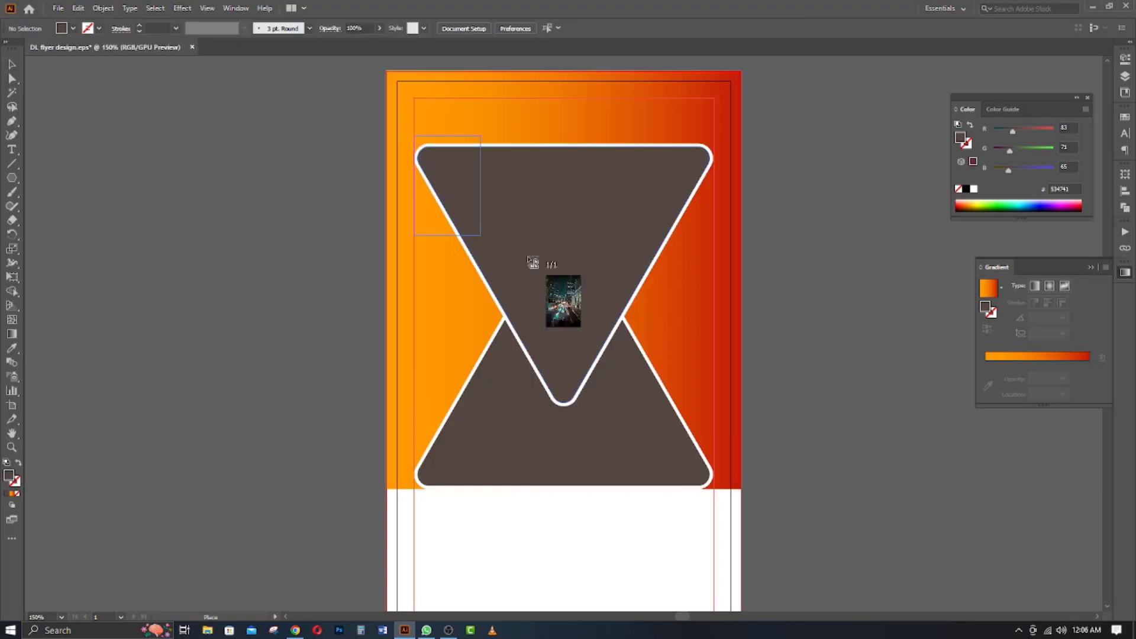
left_click(861, 583)
left_click_drag(651, 435, 644, 337)
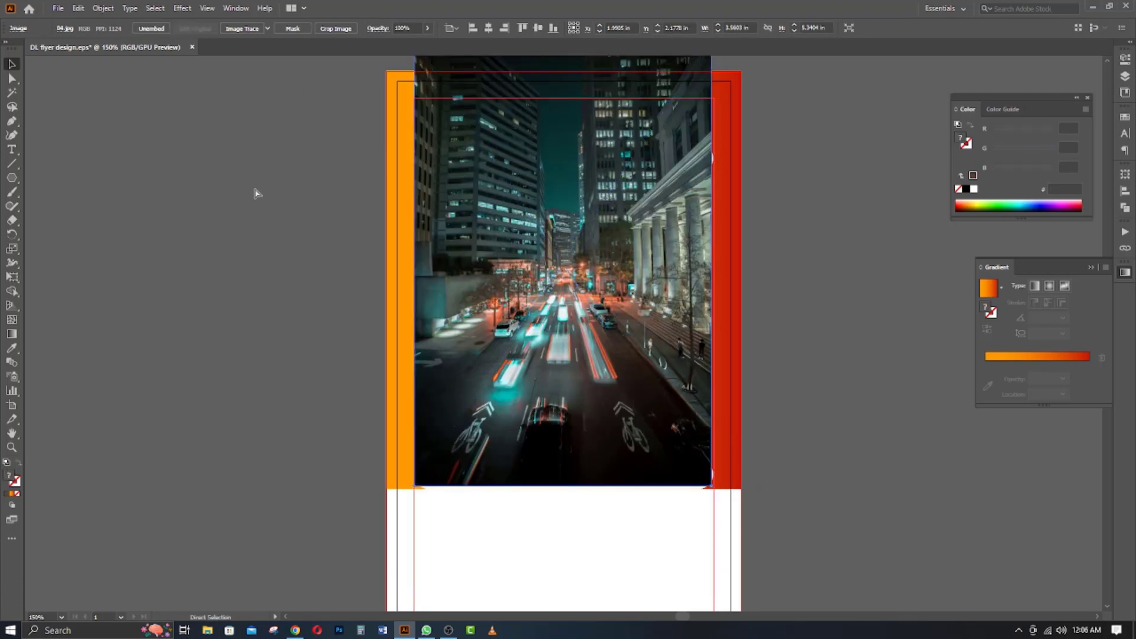
- Send the image behind the downward-pointing triangle and clip it to that triangle with a clipping mask
key("ctrl+[")
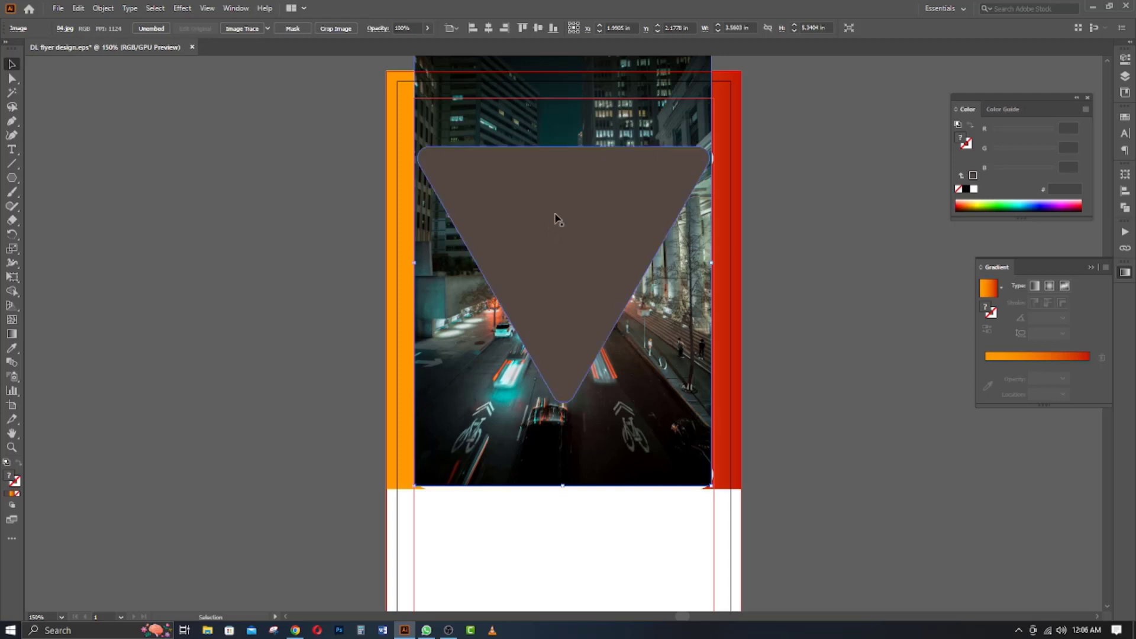
left_click(555, 195, "shift")
right_click(541, 126)
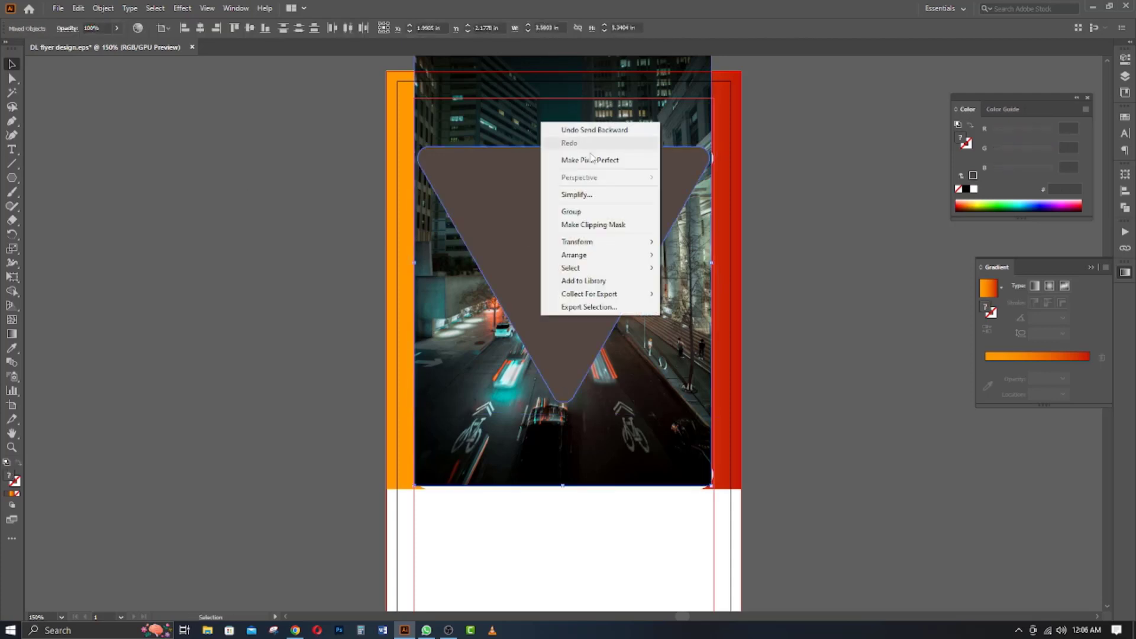
left_click(596, 223)
left_click(303, 312)
- Place city image 10 over the upward-pointing triangle at about 2.82 in wide
scroll(308, 319, "down", 5)
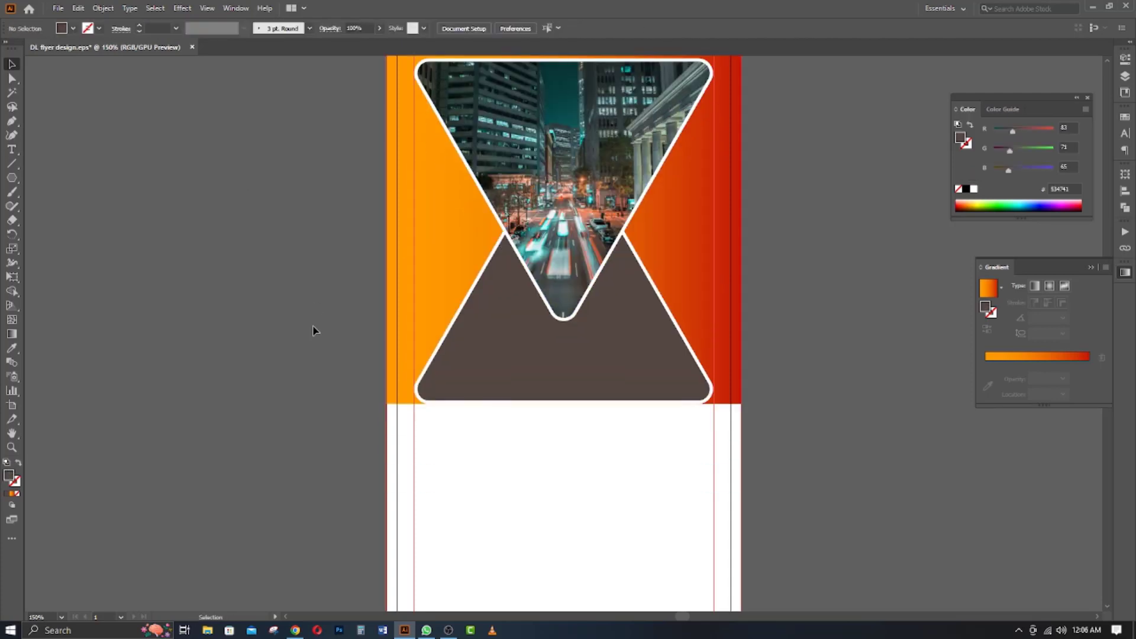
left_click(498, 300)
scroll(314, 330, "up", 2)
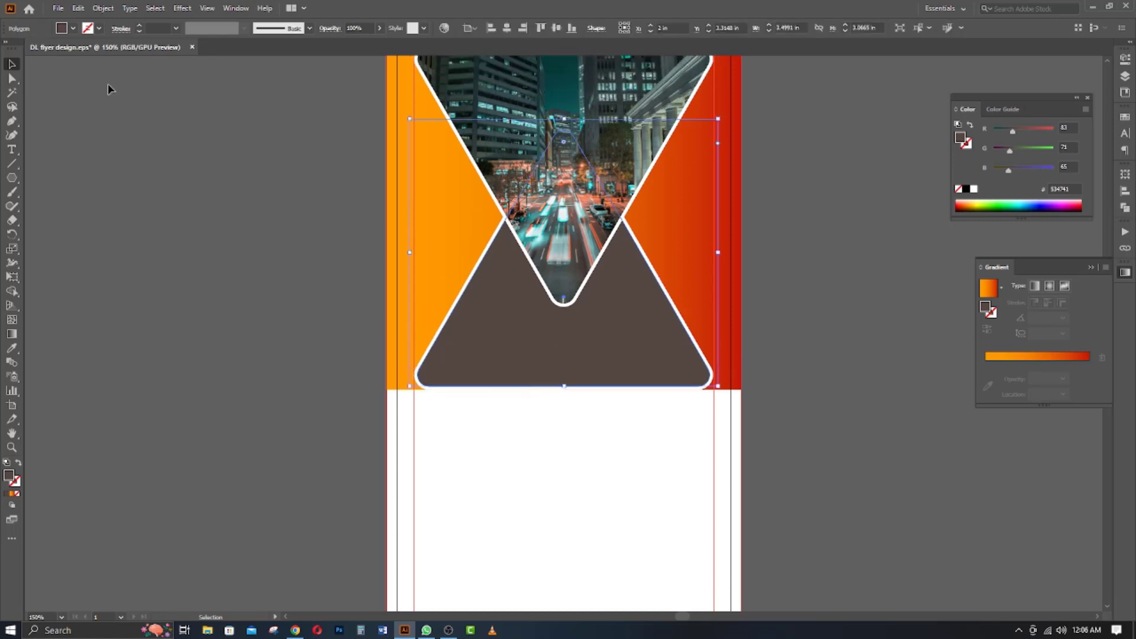
left_click(58, 8)
left_click(77, 199)
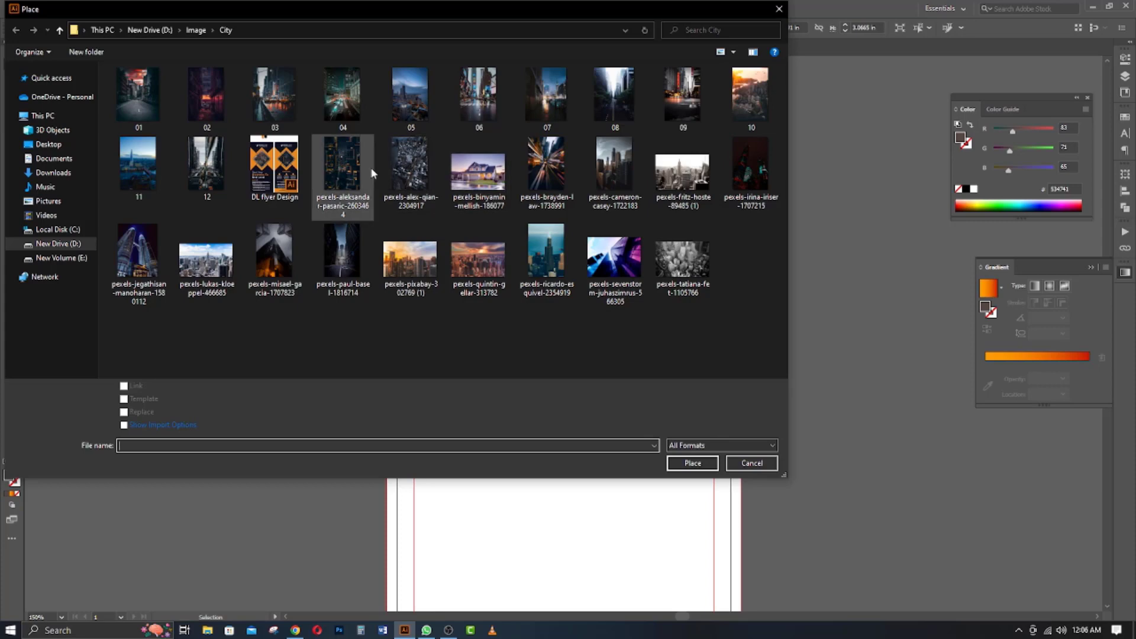
left_click(744, 98)
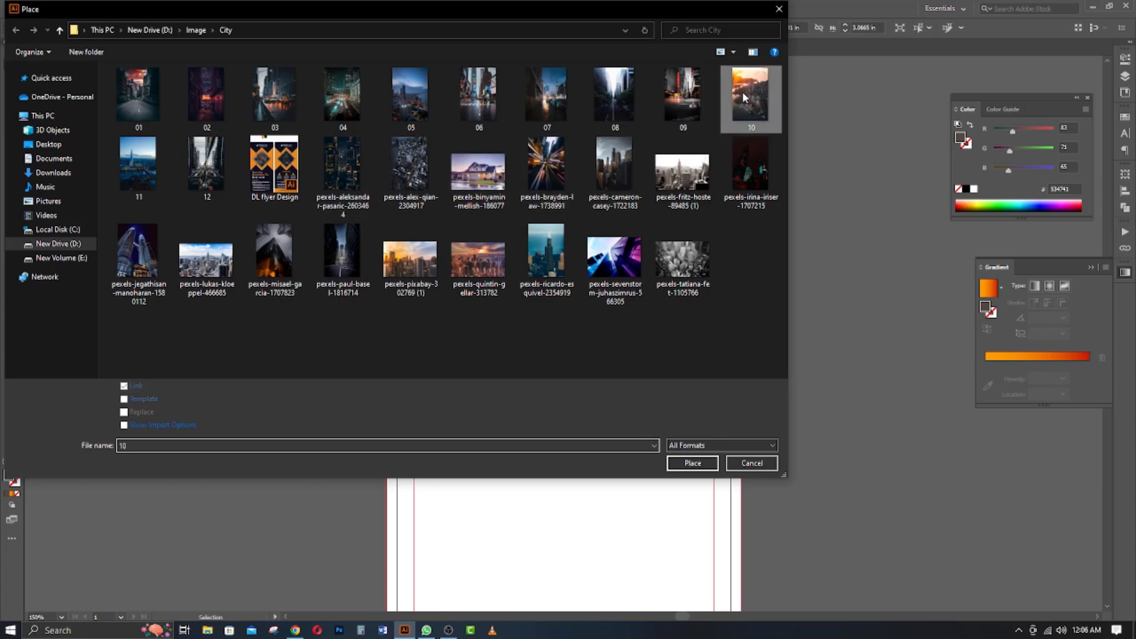
left_click(691, 462)
scroll(608, 388, "up", 2)
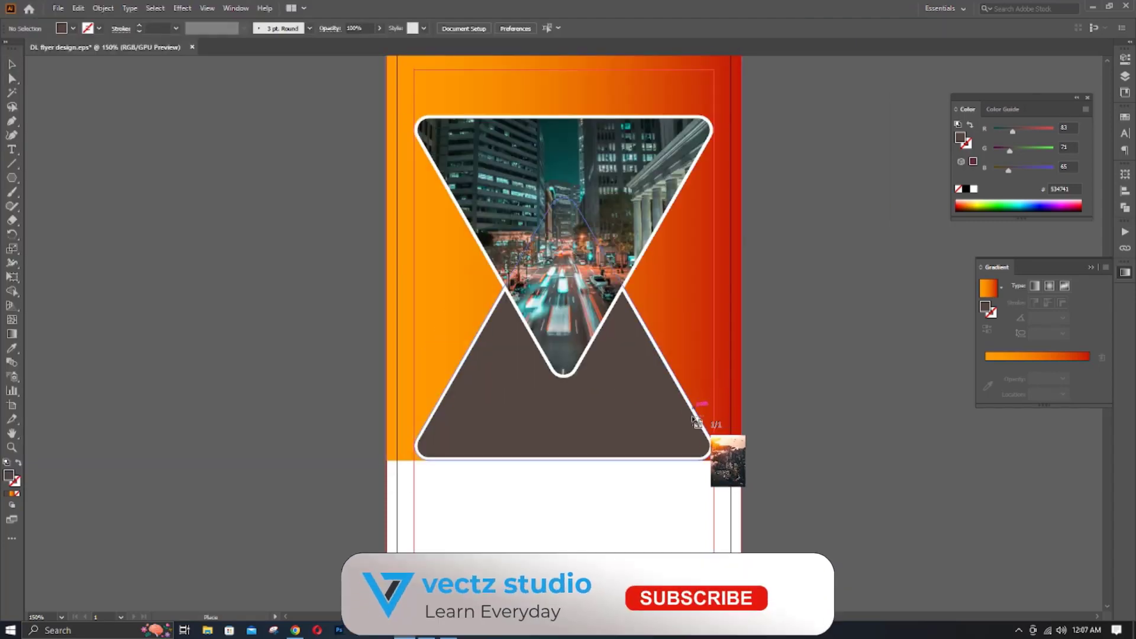
left_click_drag(413, 234, 844, 585)
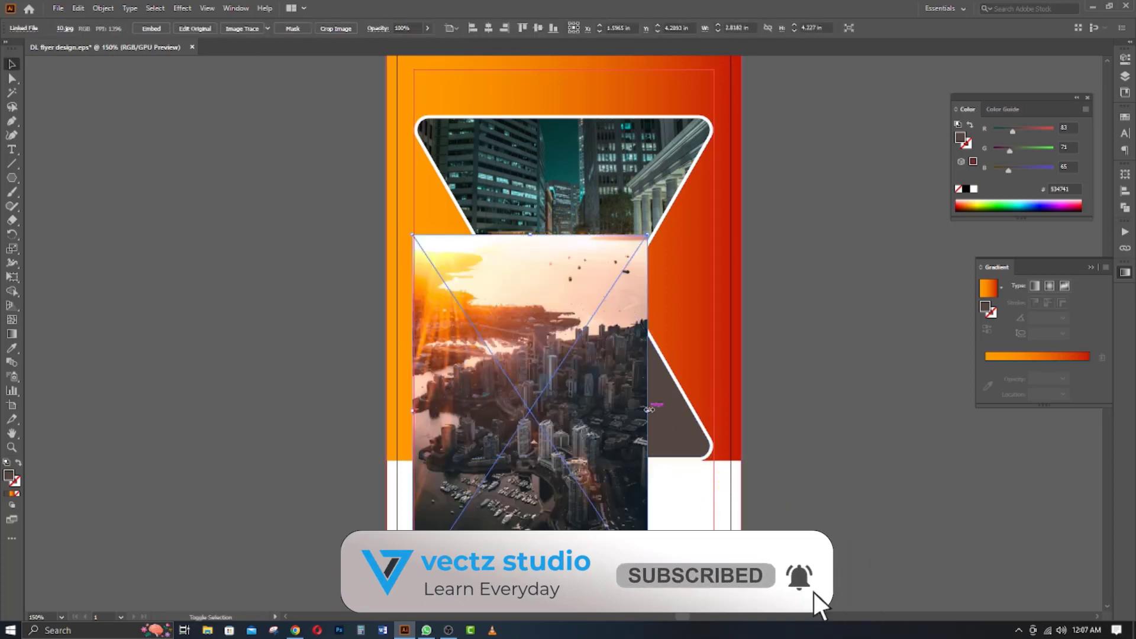
- Embed the sunset city image, widened to about 3.56 in and moved up to cover the whole upward-pointing triangle
left_click_drag(647, 411, 711, 416)
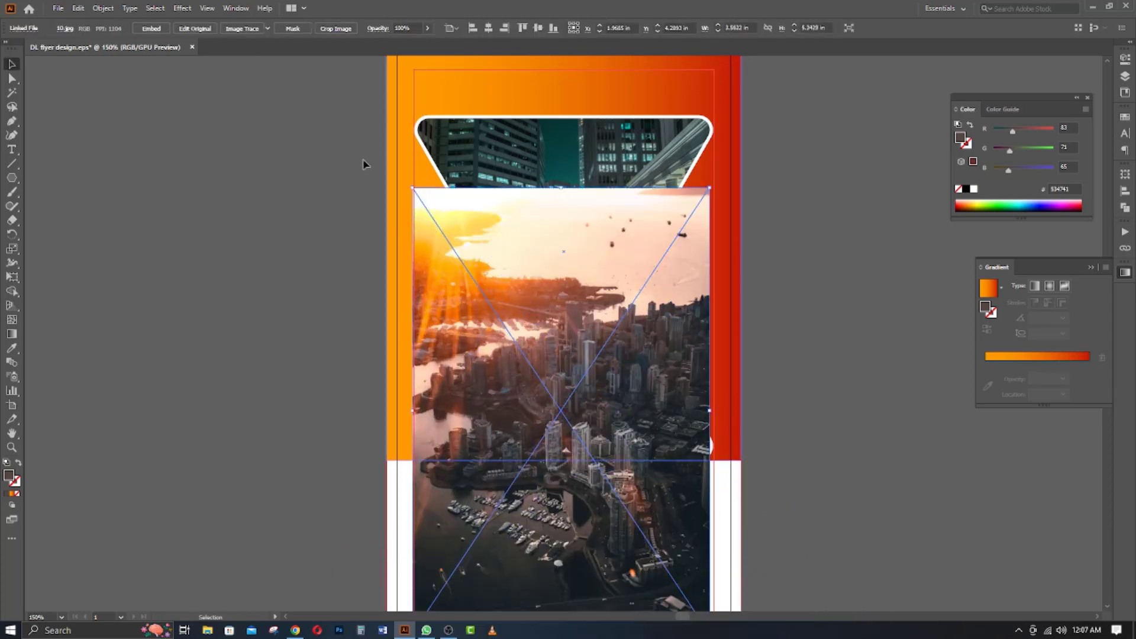
left_click(153, 29)
left_click_drag(561, 519, 561, 471)
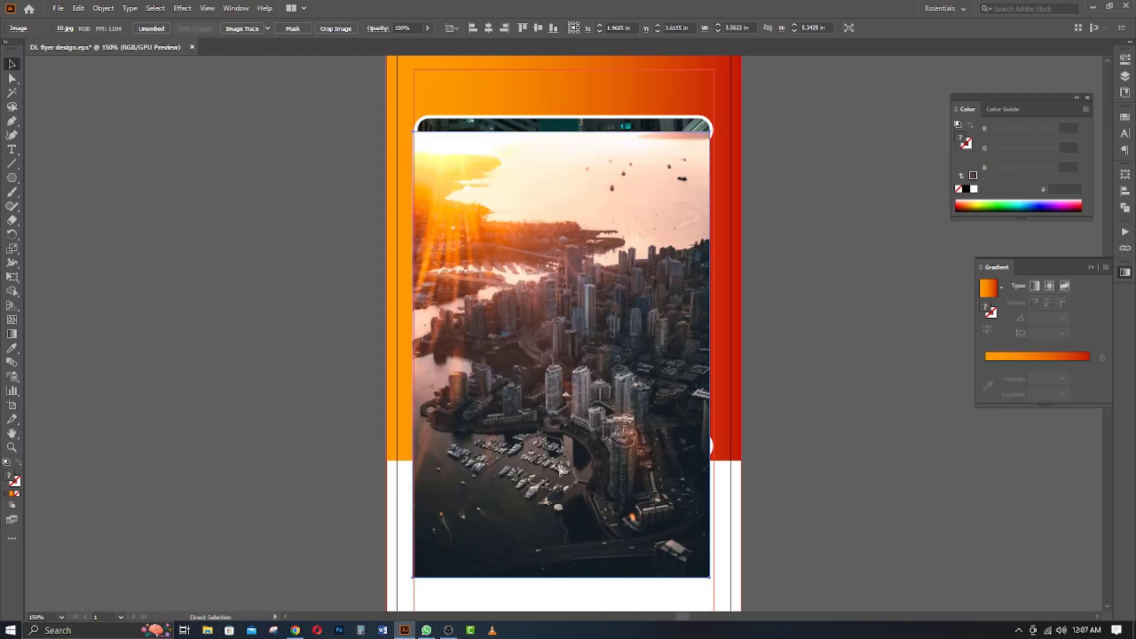
- Send the sunset image behind the upward-pointing triangle and clip it to that triangle with a clipping mask
key("ctrl+bracketleft")
key("ctrl+bracketleft")
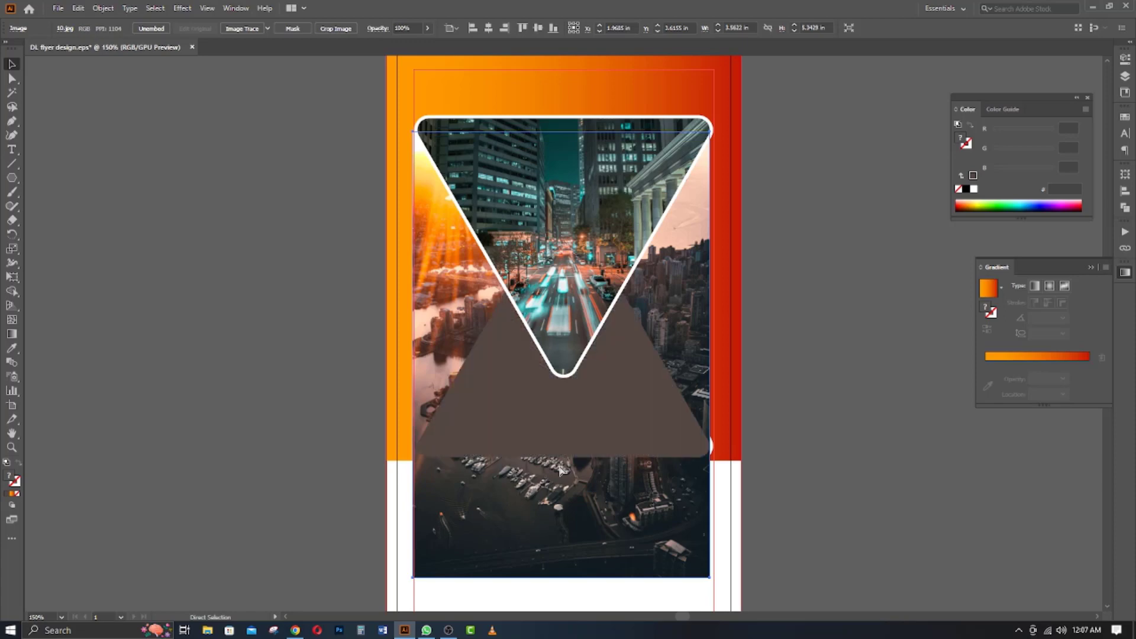
left_click(502, 402, "shift")
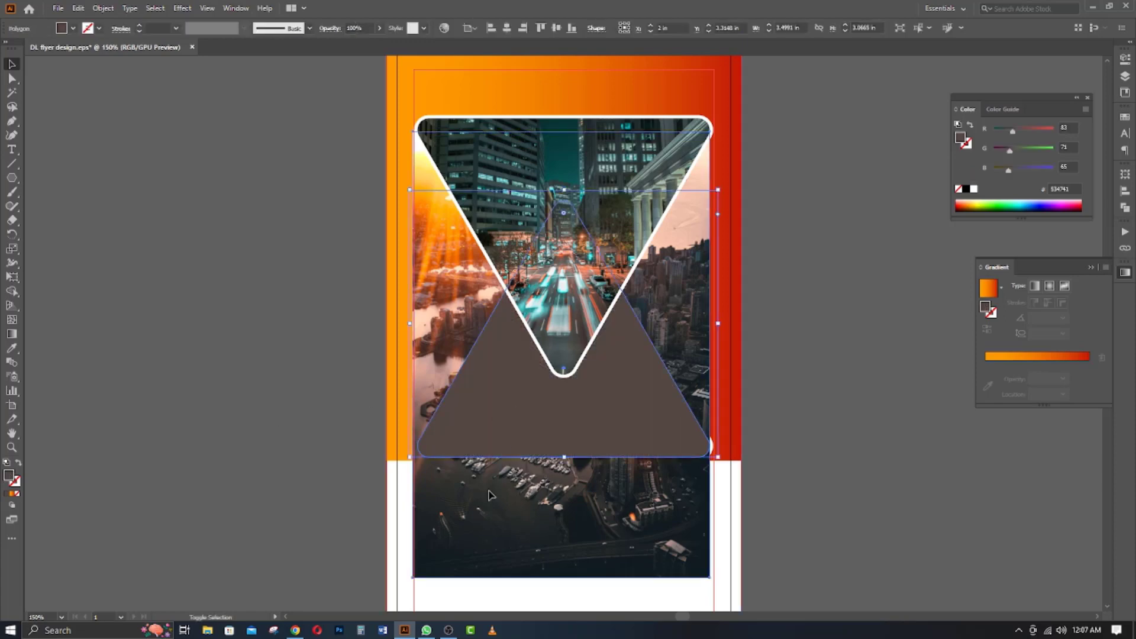
right_click(494, 392)
left_click(536, 495)
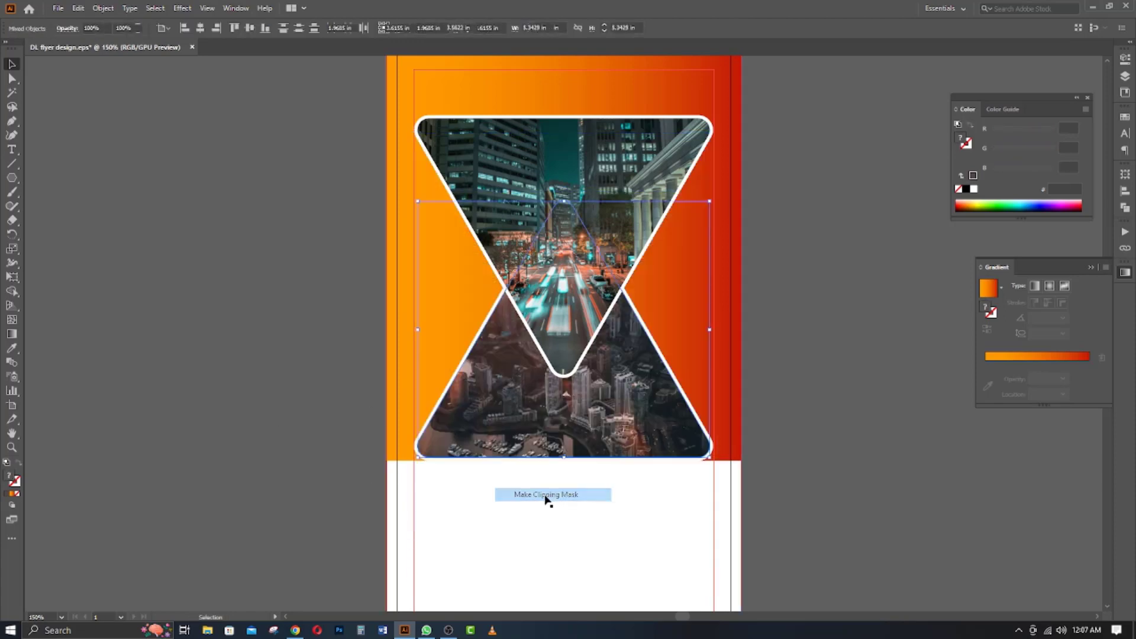
left_click(262, 438)
- Move the prepared logo, headline, services and contact elements horizontally to just beside the artboard's left edge
scroll(262, 438, "down", 1)
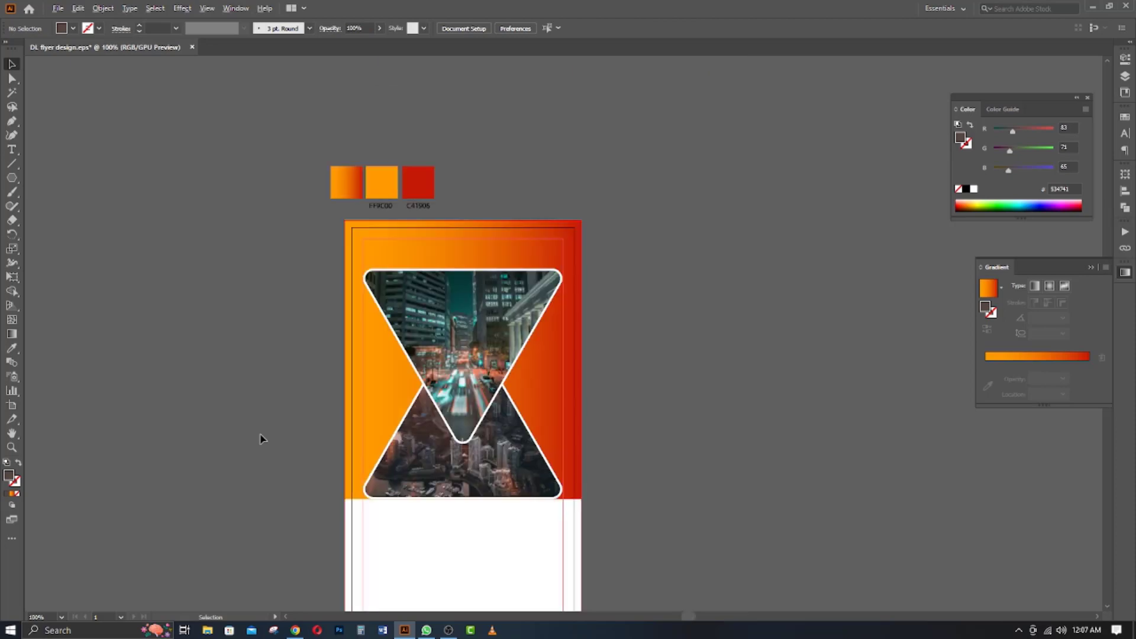
left_click_drag(233, 445, 388, 366)
scroll(388, 366, "down", 1)
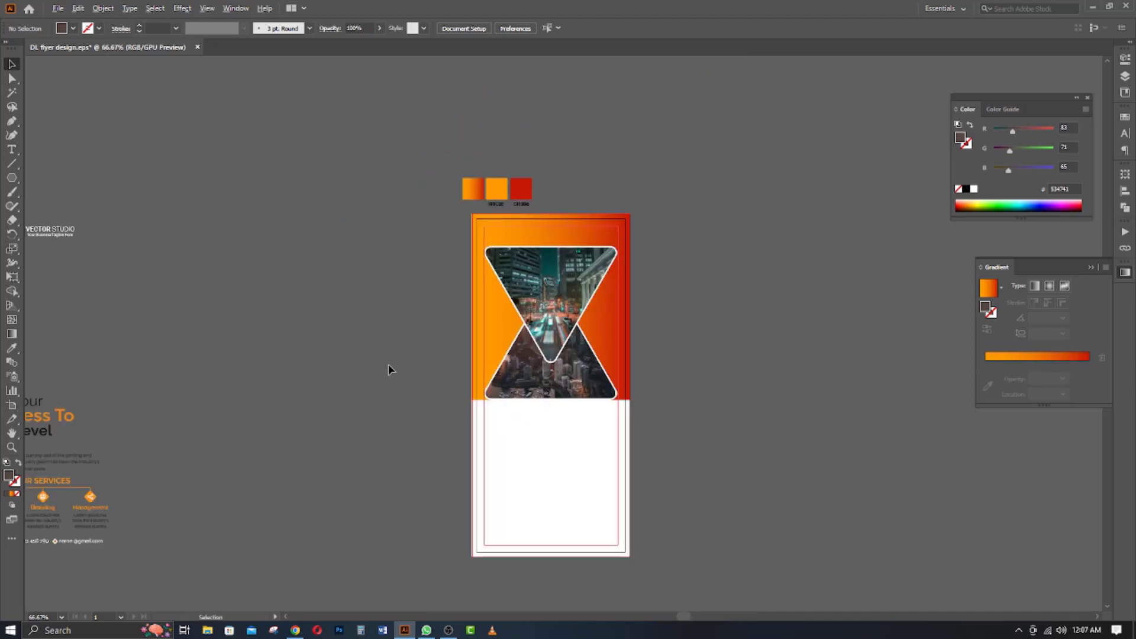
left_click_drag(301, 392, 500, 342)
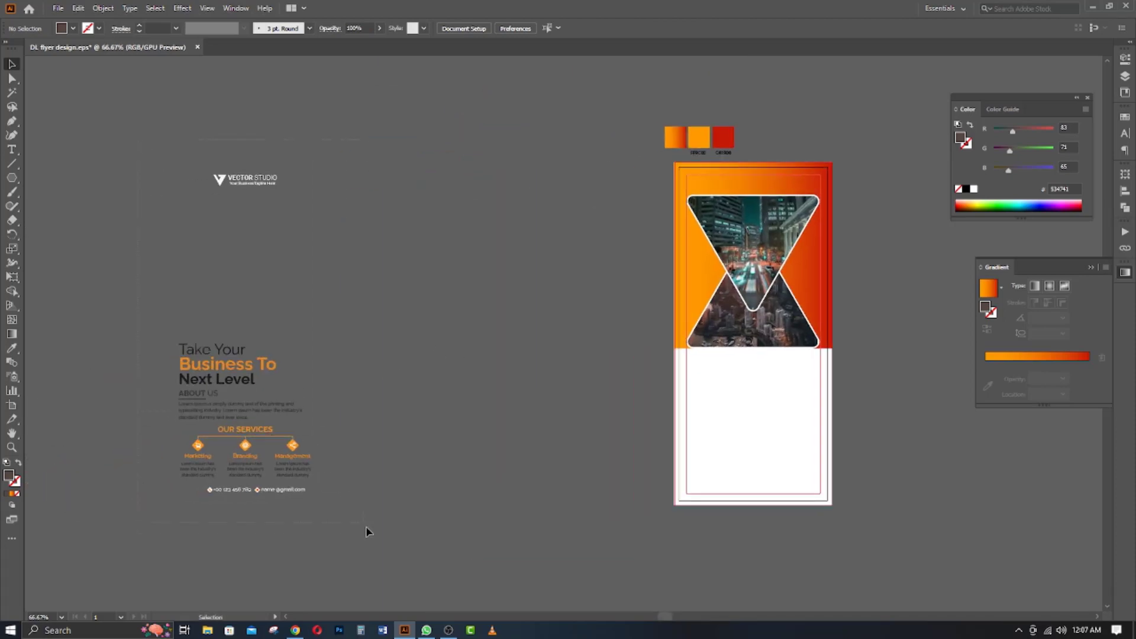
left_click_drag(366, 527, 651, 365)
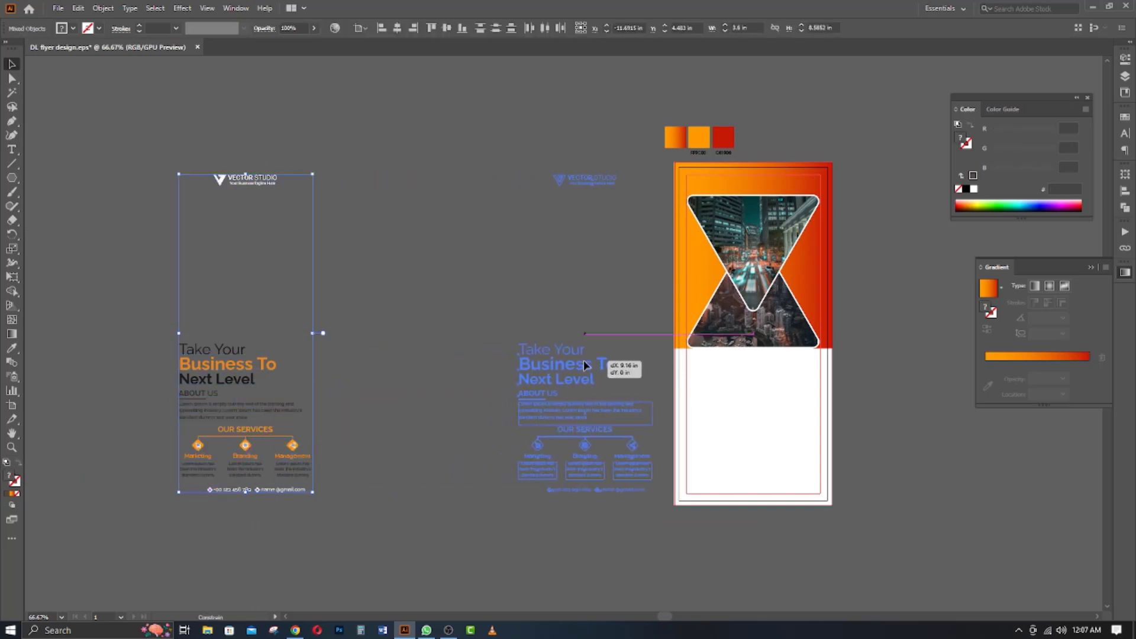
left_click(425, 292)
- Bring the logo and all prepared text and icon elements beside the artboard to the front
scroll(600, 194, "up", 3)
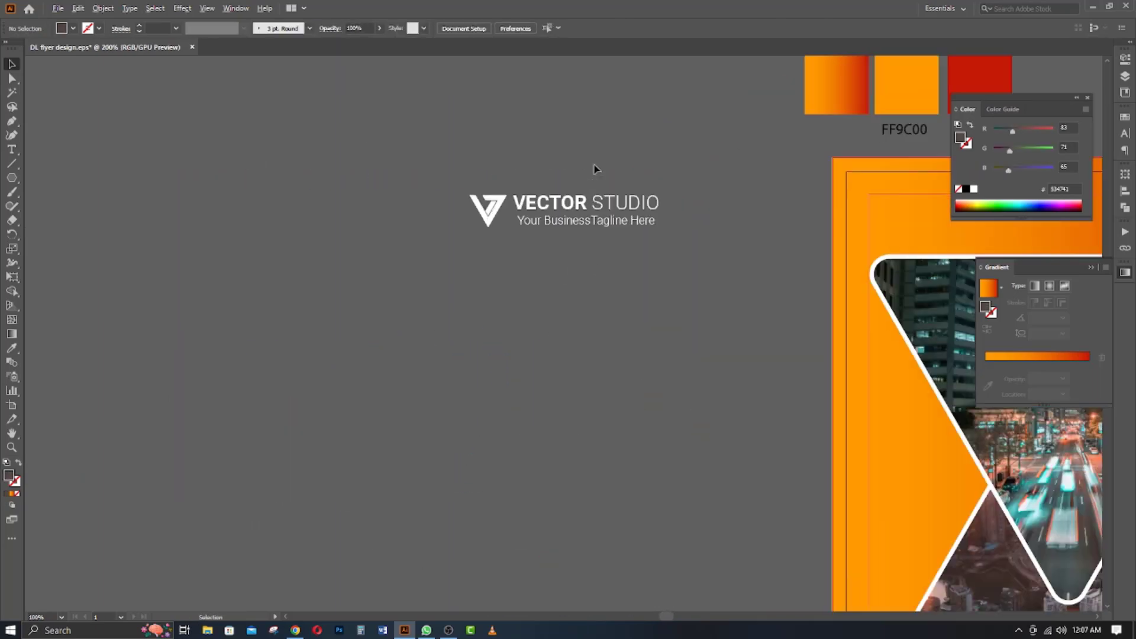
scroll(585, 260, "down", 1)
left_click_drag(606, 353, 319, 279)
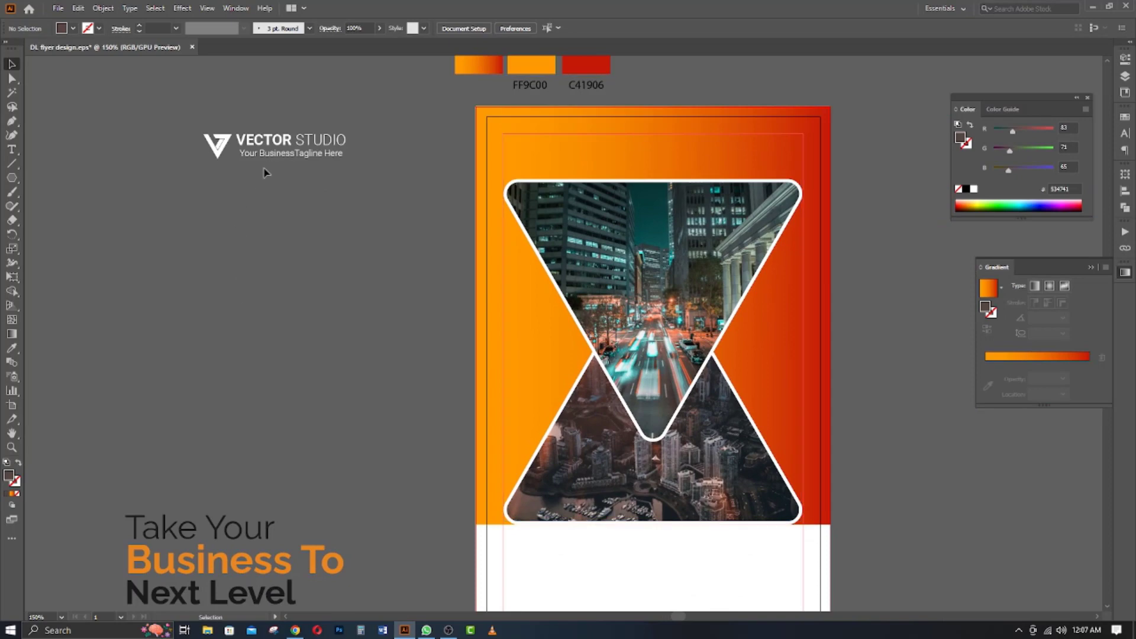
left_click(274, 153)
scroll(274, 152, "down", 2)
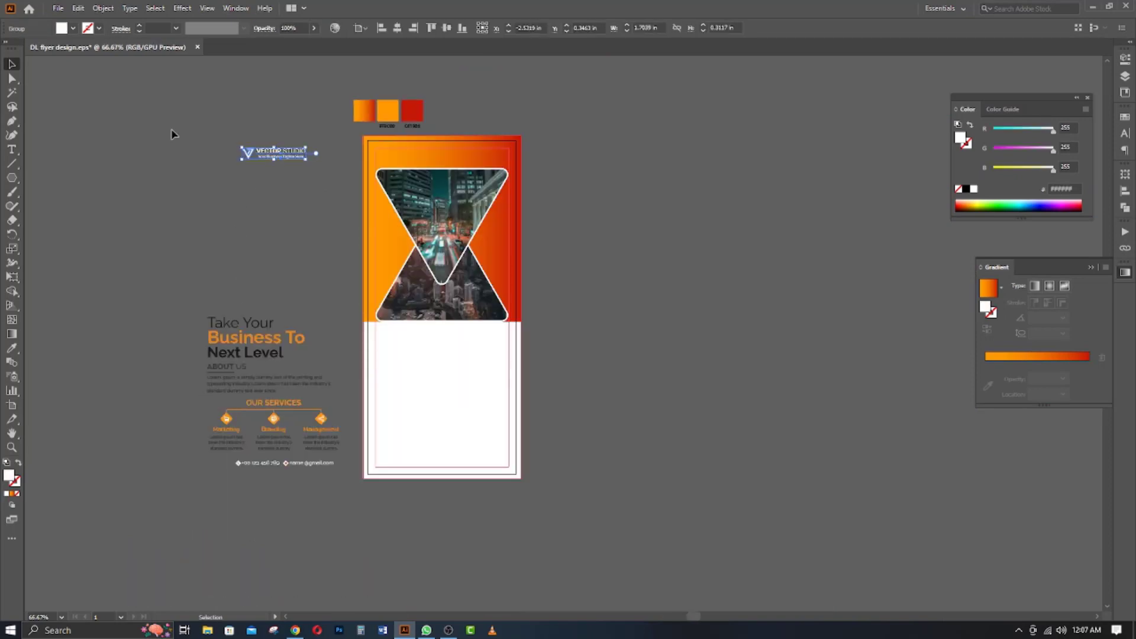
left_click(172, 133)
left_click_drag(327, 481, 262, 332)
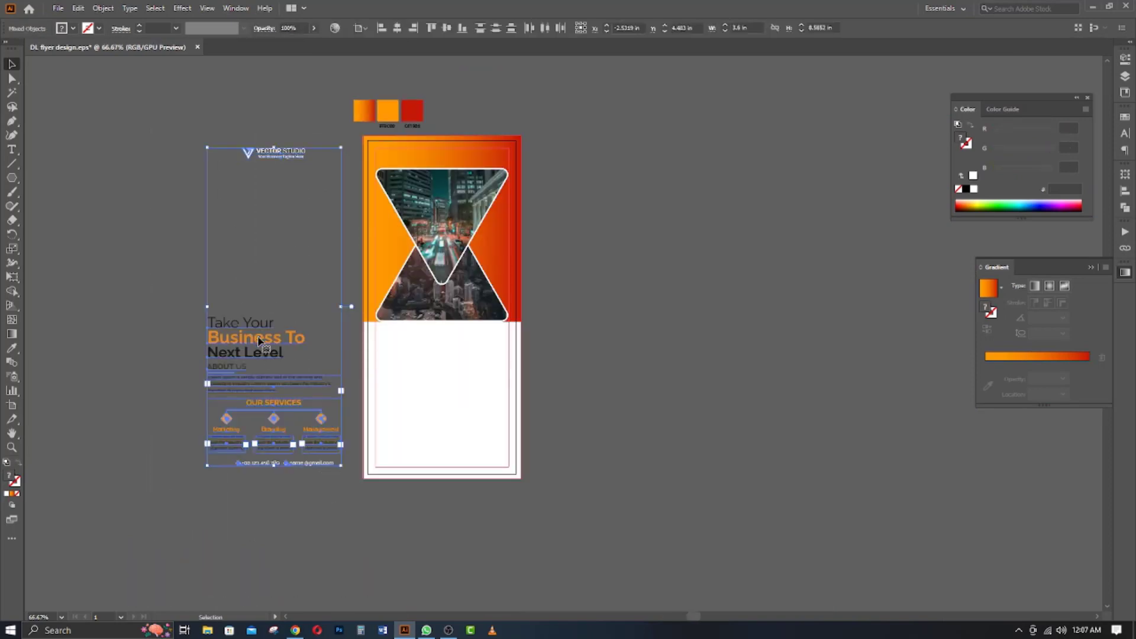
right_click(259, 340)
mouse_move(290, 464)
left_click(416, 470)
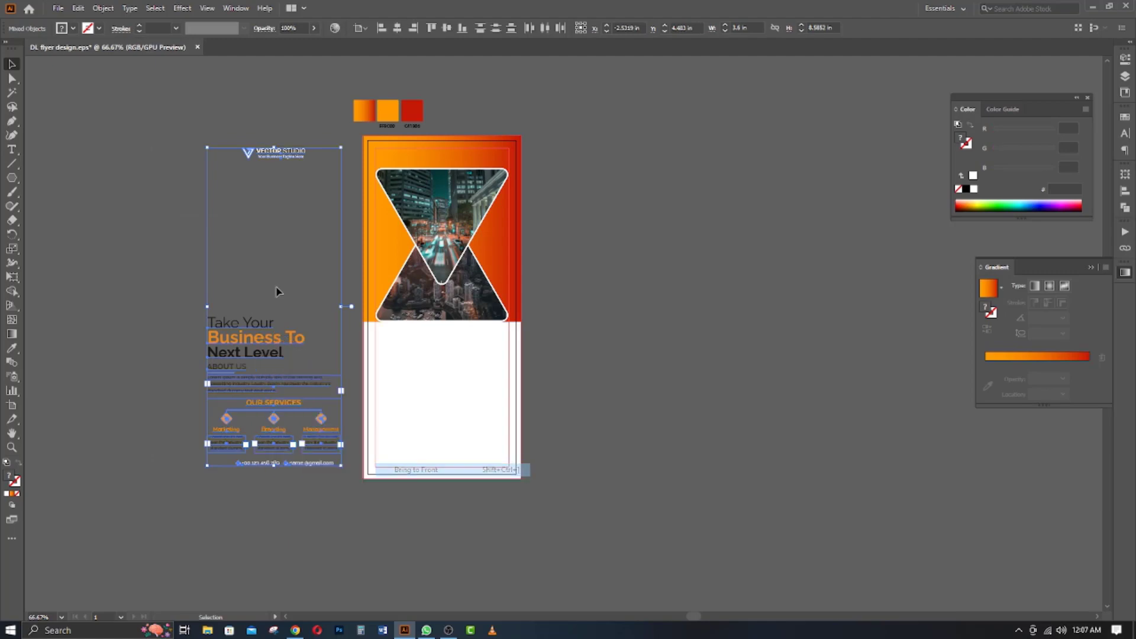
left_click(271, 198)
- Move the white Vector Studio logo into the header above the upper triangle and centre it horizontally on the artboard
scroll(271, 198, "up", 3)
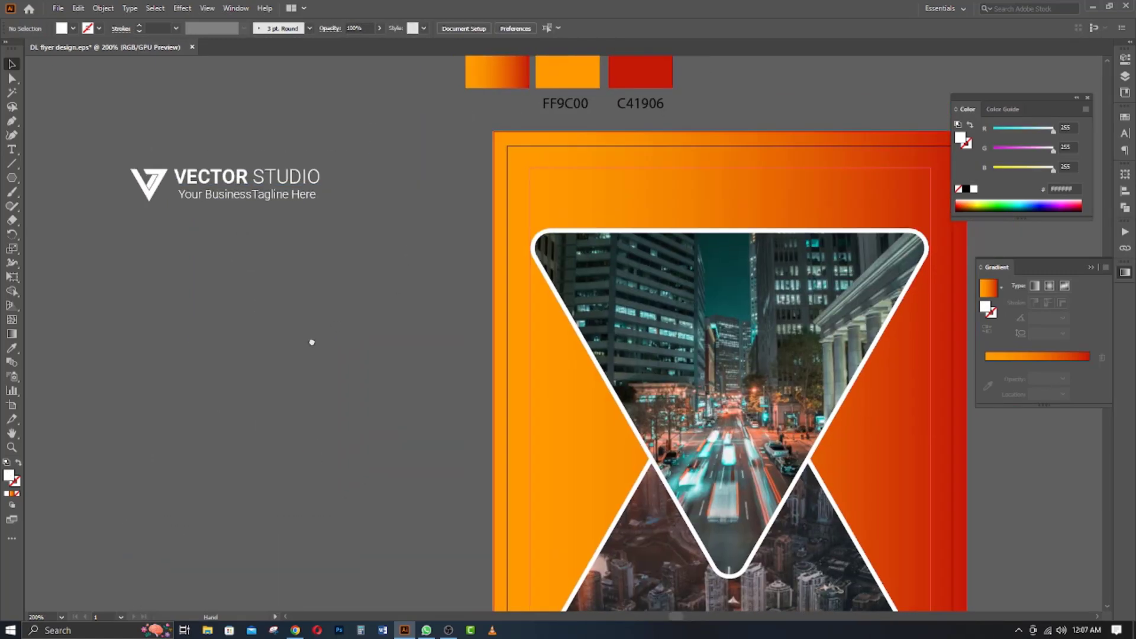
left_click_drag(311, 342, 241, 389)
left_click_drag(157, 228, 658, 223)
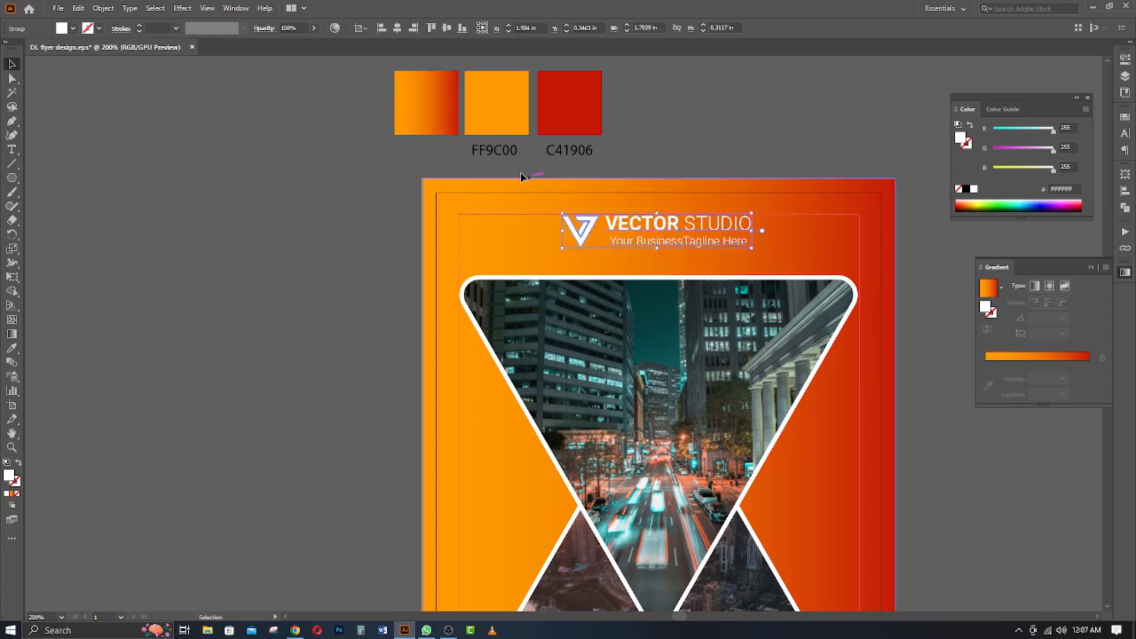
left_click(400, 28)
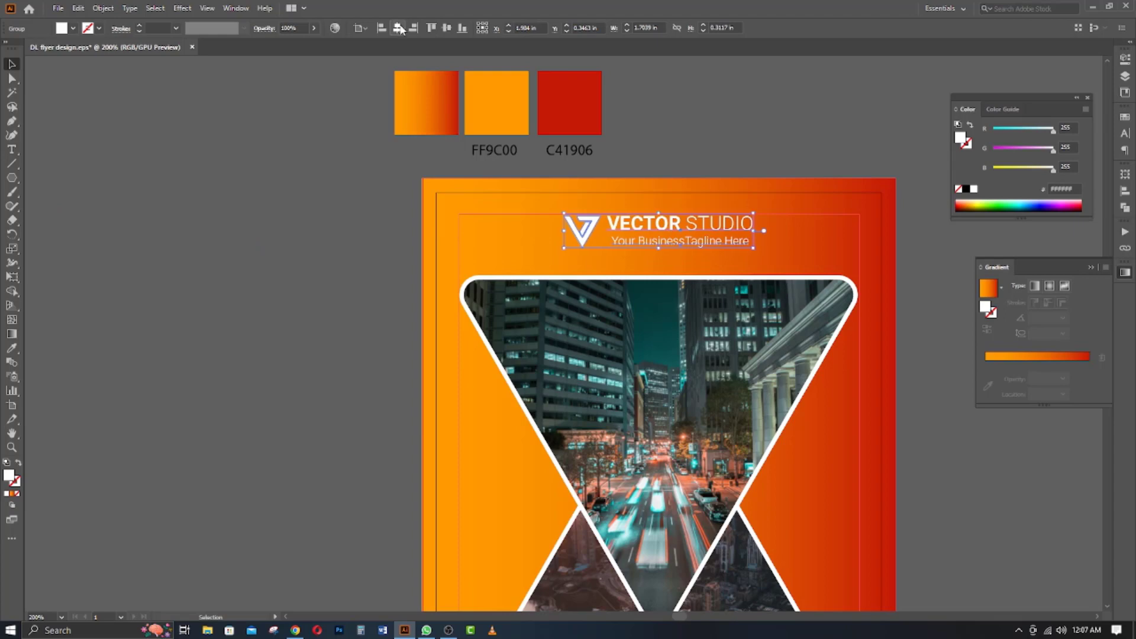
left_click(363, 29)
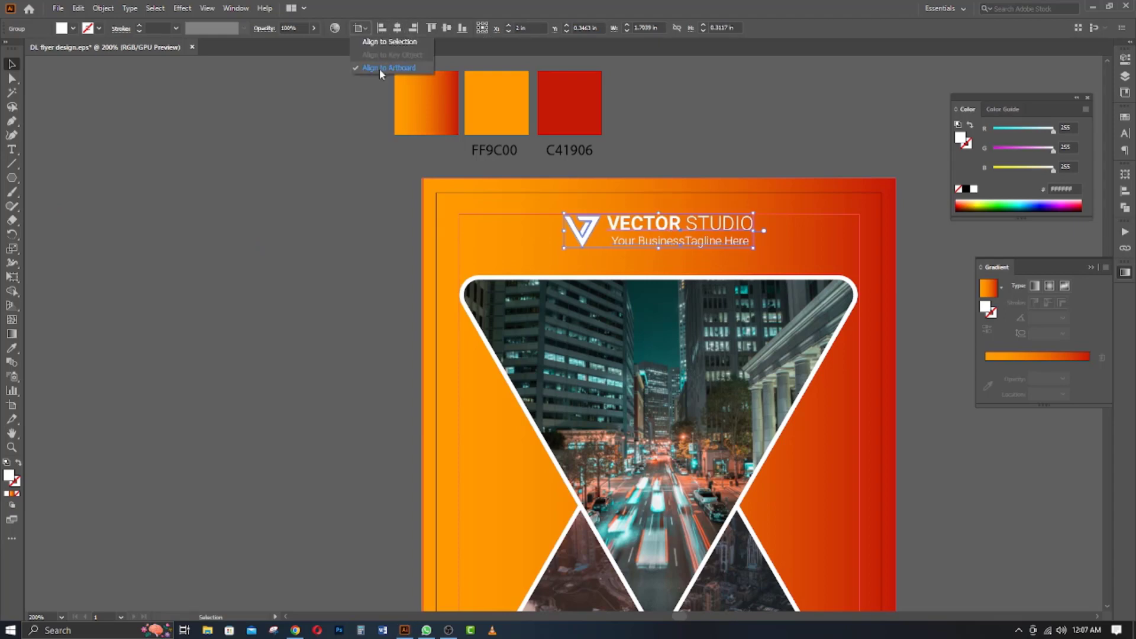
left_click(332, 262)
scroll(368, 331, "down", 1)
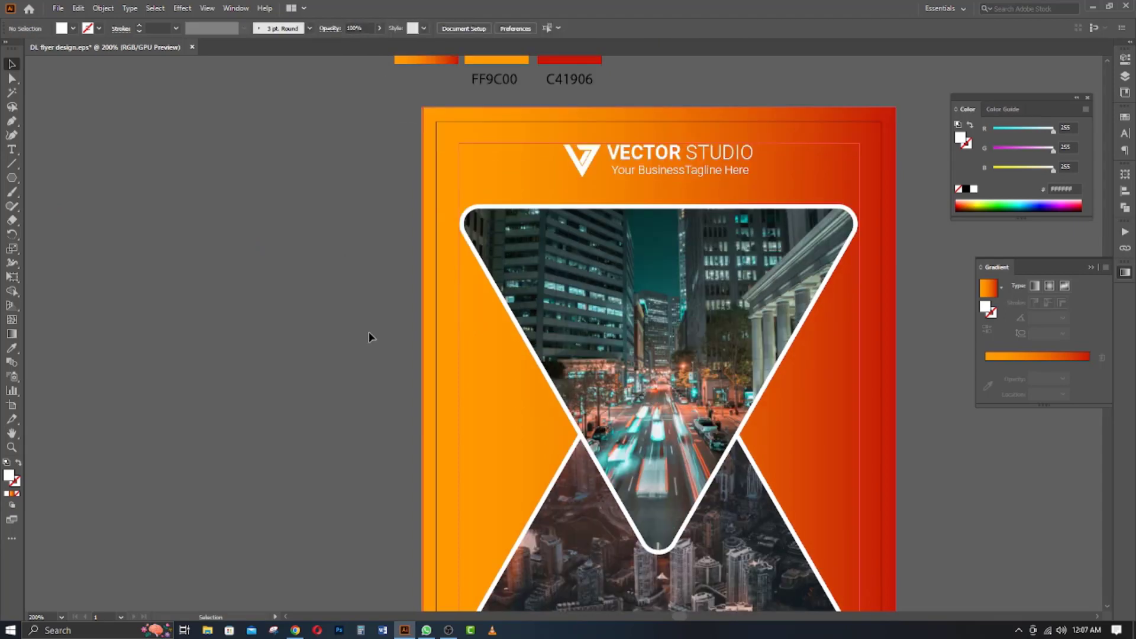
scroll(370, 333, "down", 1)
left_click(450, 204)
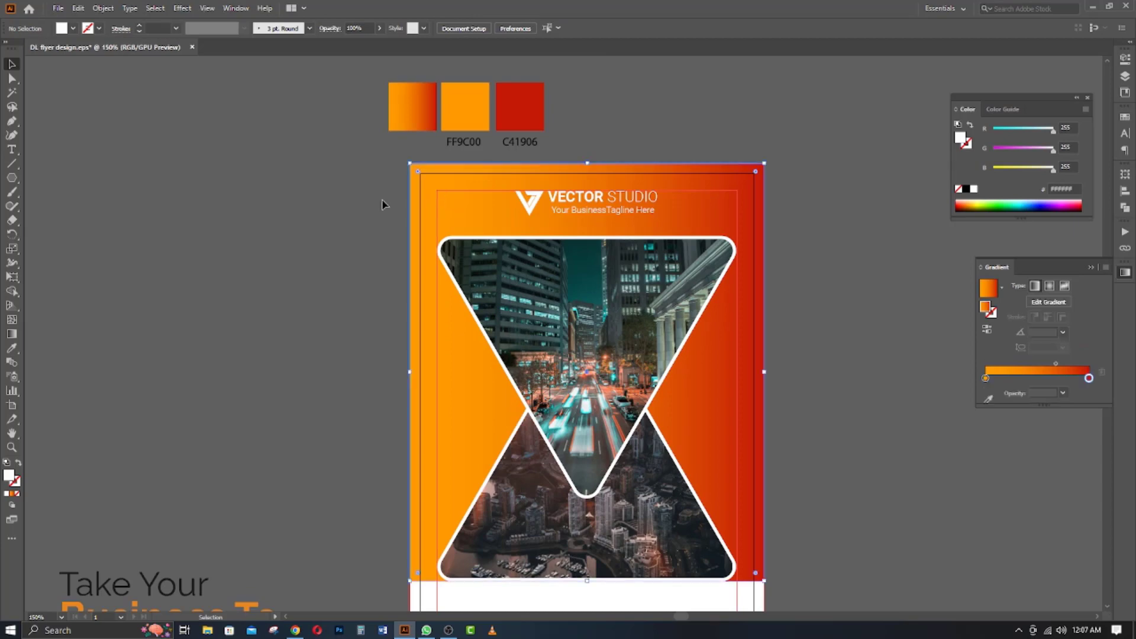
left_click(405, 235)
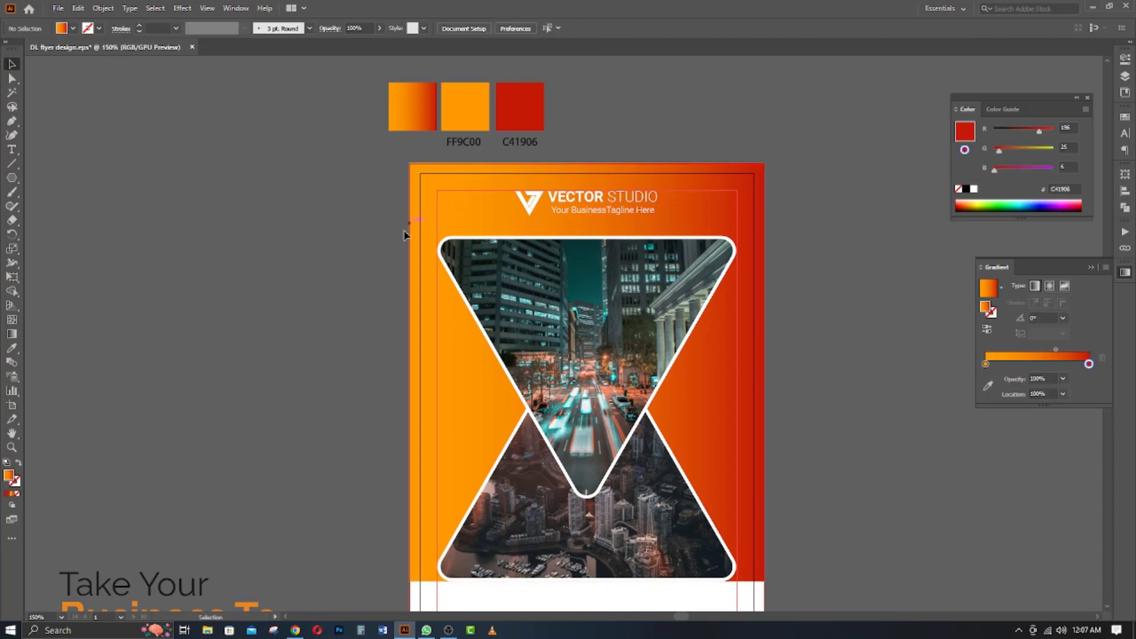
- Move the pair of clipped city-photo triangles slightly upward, closer to the logo in the header
scroll(406, 236, "down", 1)
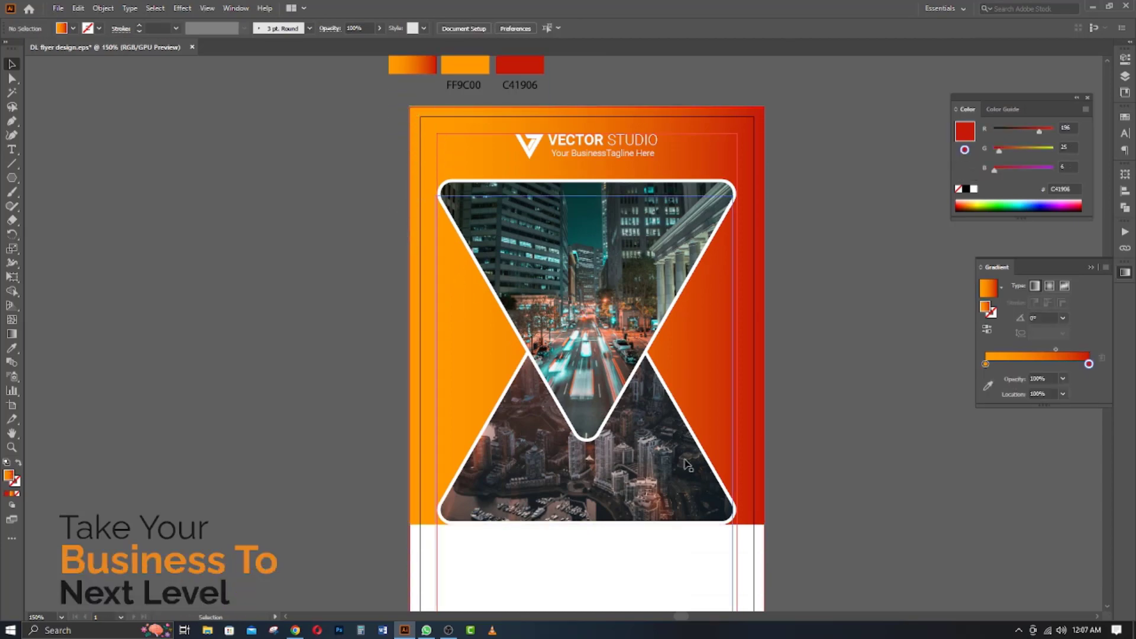
left_click(472, 214)
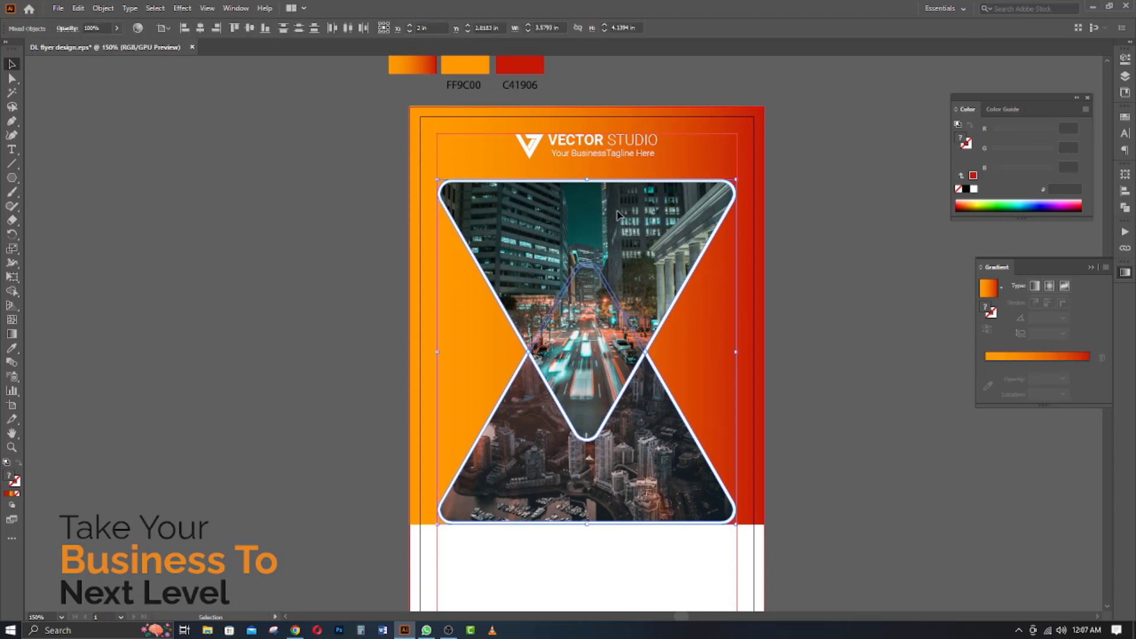
left_click_drag(617, 216, 617, 204)
scroll(484, 381, "down", 3)
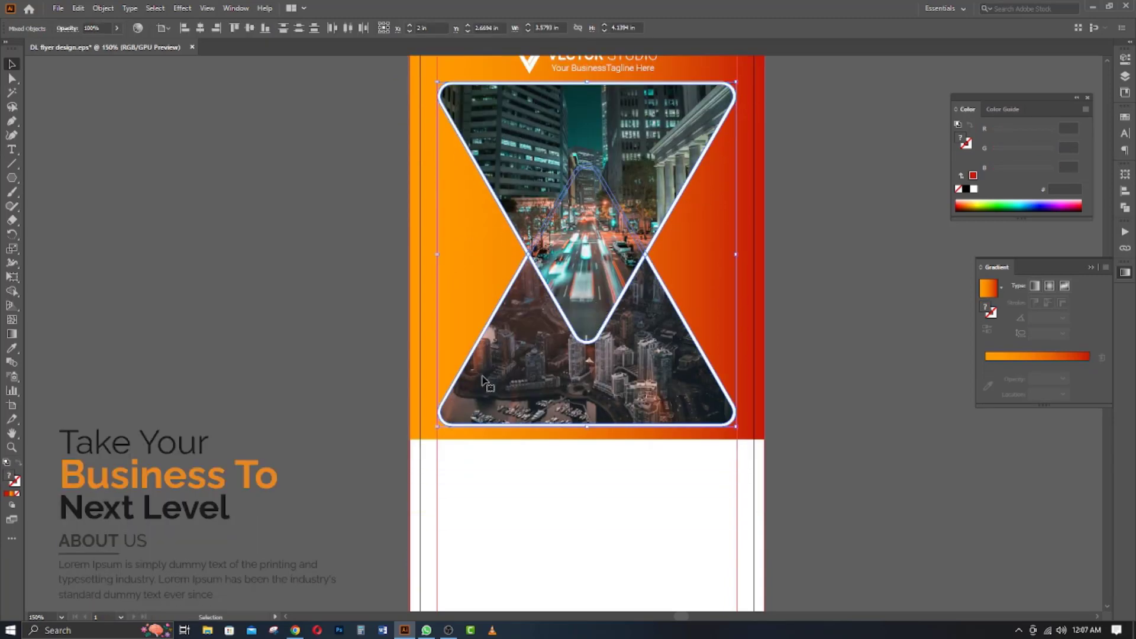
- Lock the page-sized frame path and raise the gradient rectangle's lower edge to meet the base of the lower triangle
left_click(437, 279)
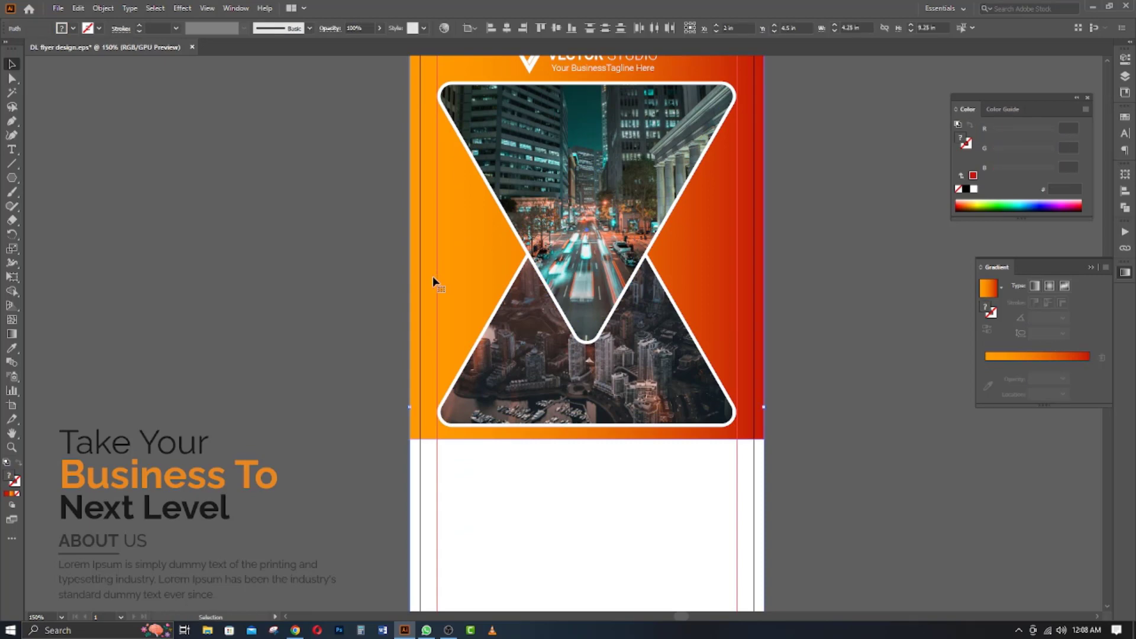
key("ctrl+2")
left_click(539, 398)
scroll(619, 452, "up", 2)
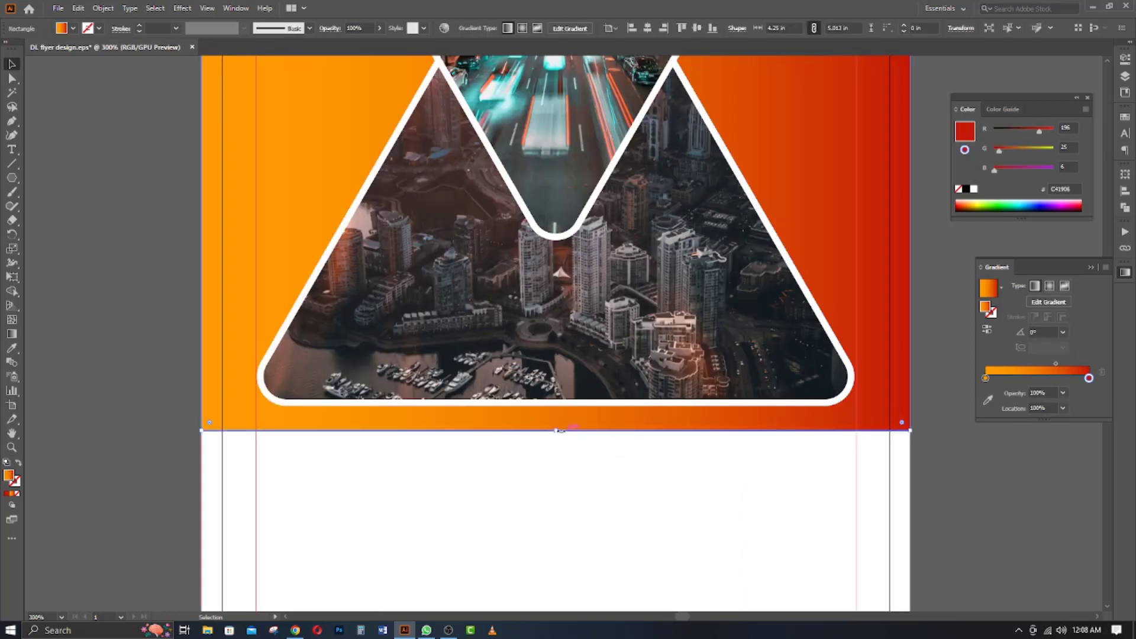
left_click_drag(558, 432, 556, 406)
- Examine the font, weight and size of the three headline lines, the About Us heading and its paragraph
scroll(141, 313, "down", 2)
left_click(148, 312)
left_click_drag(151, 311, 473, 262)
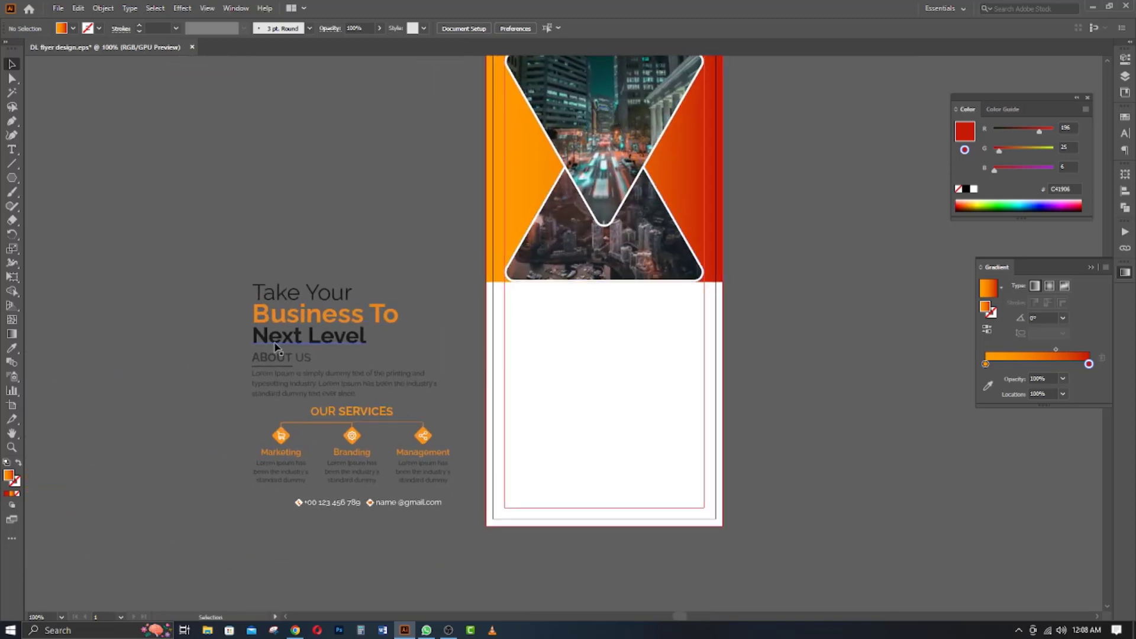
scroll(290, 314, "up", 3)
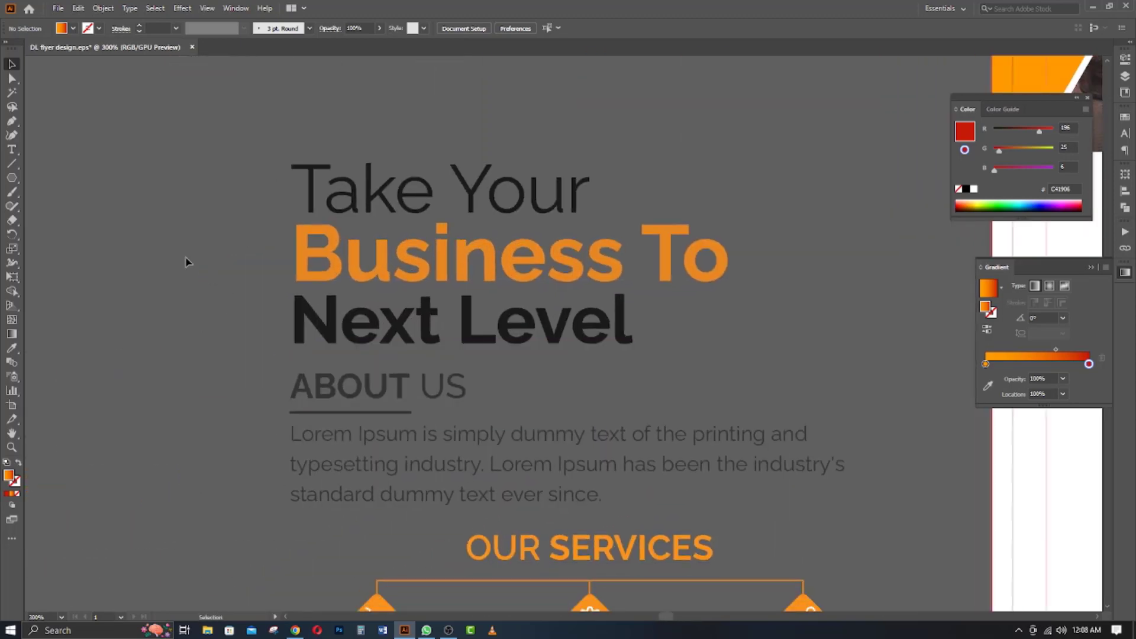
left_click(9, 151)
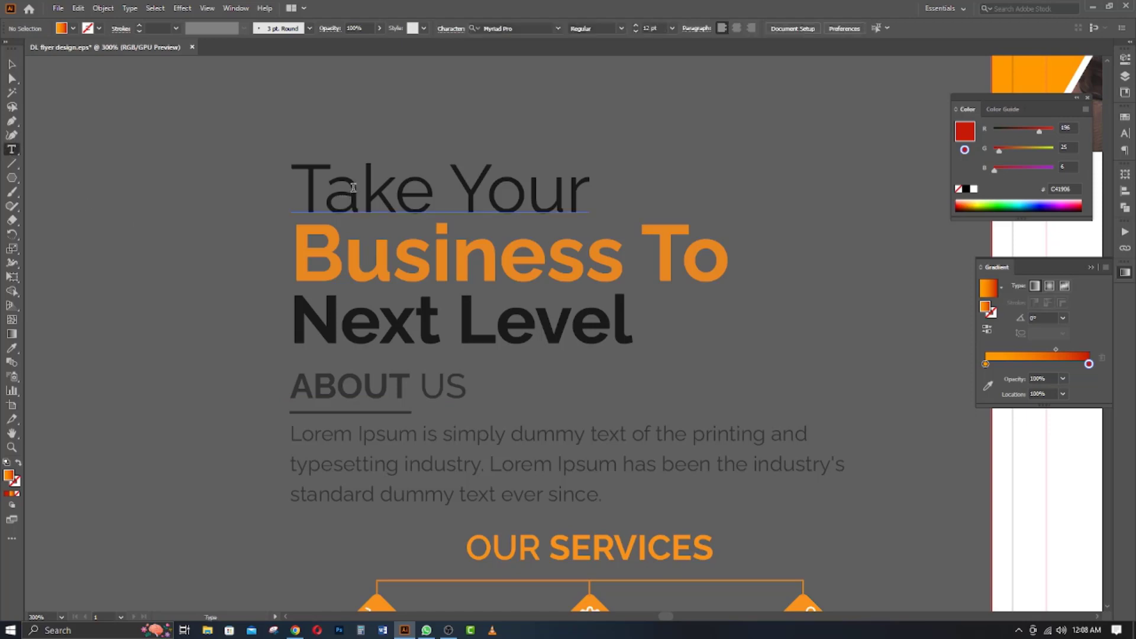
triple_click(353, 188)
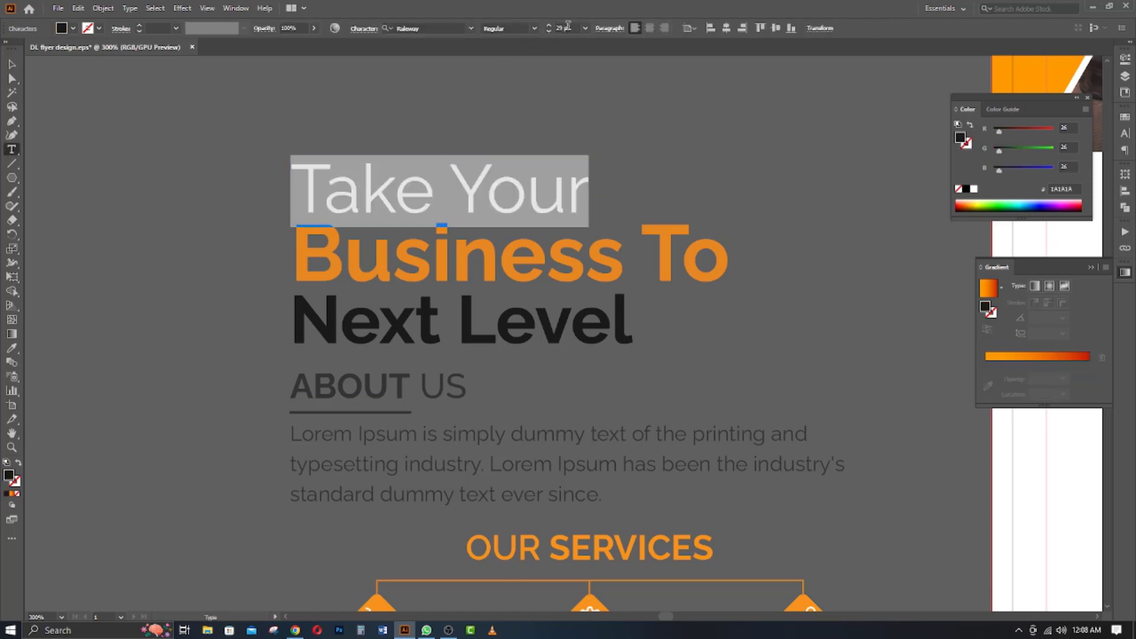
left_click(480, 258)
triple_click(479, 261)
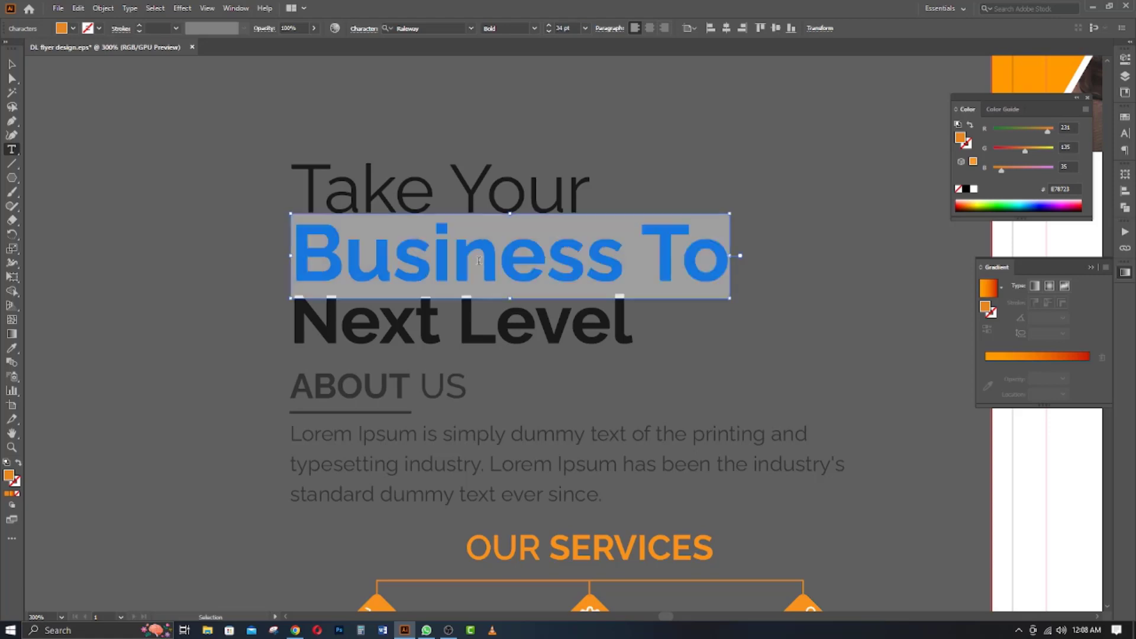
left_click(513, 318)
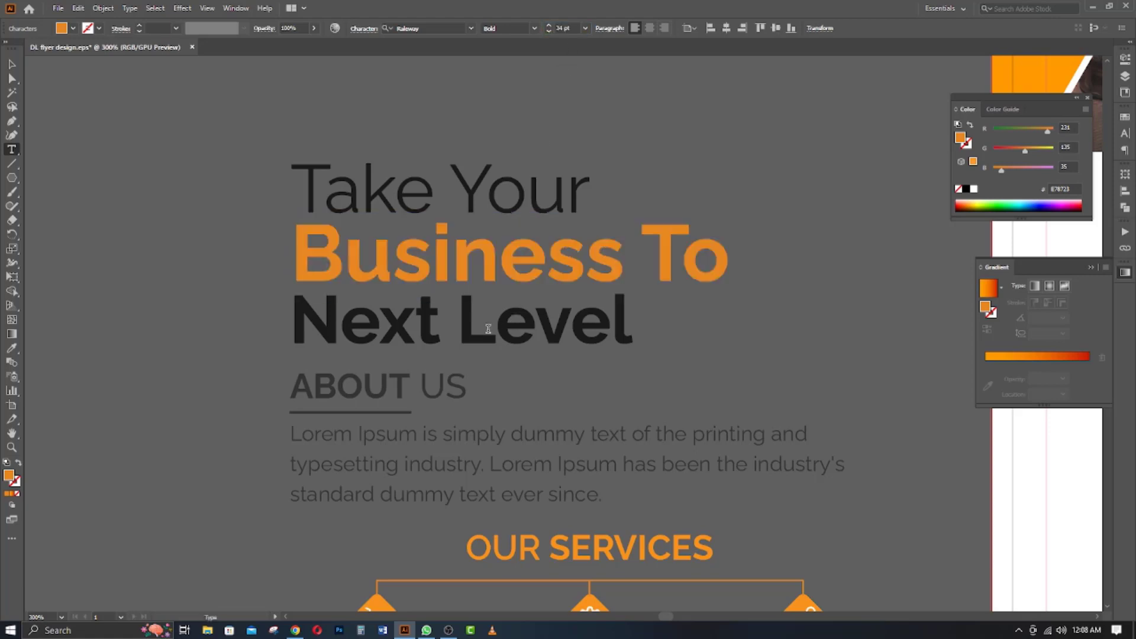
triple_click(513, 320)
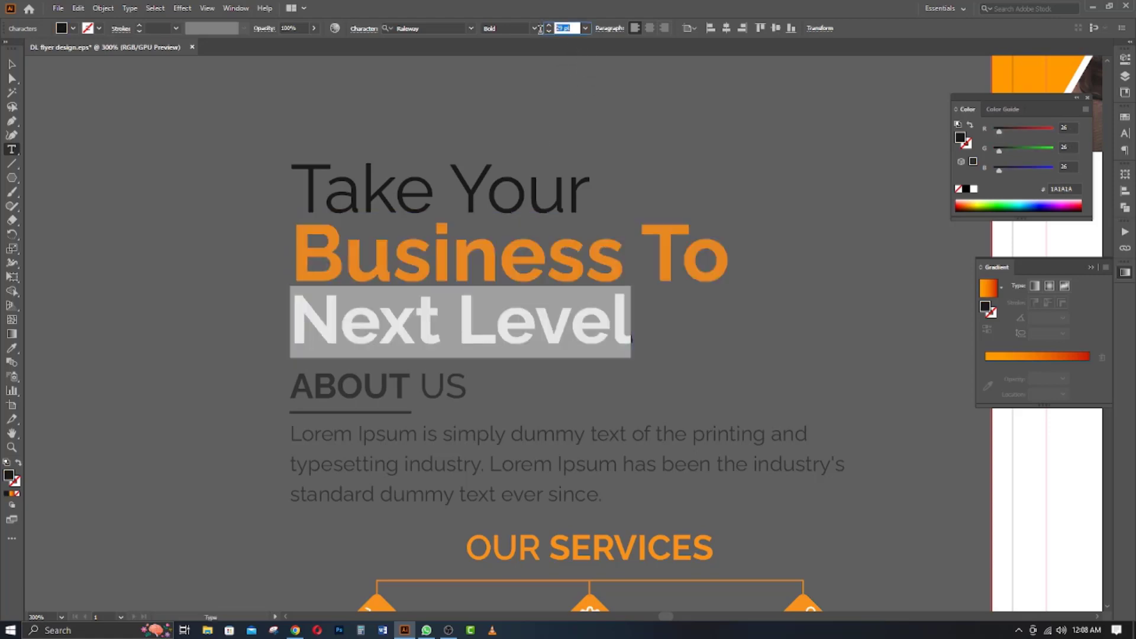
left_click(411, 386)
triple_click(410, 386)
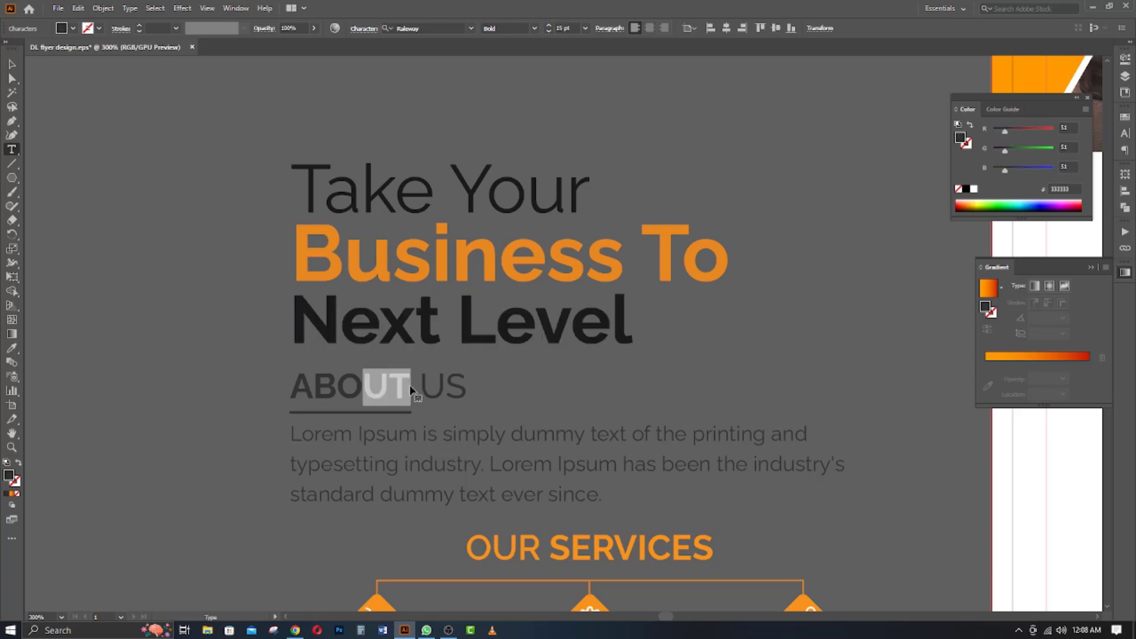
left_click(499, 432)
triple_click(515, 438)
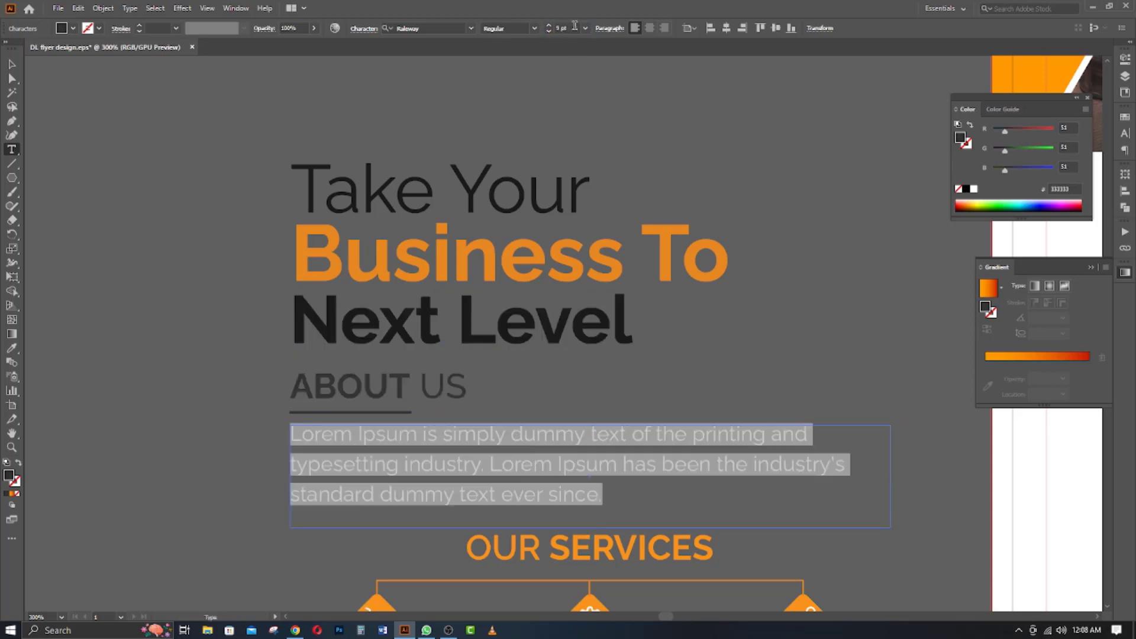
- Examine the font, weight and size of the Our Services heading, the Marketing title and description, and the phone number text
scroll(569, 155, "down", 5)
left_click_drag(572, 307, 615, 307)
triple_click(615, 307)
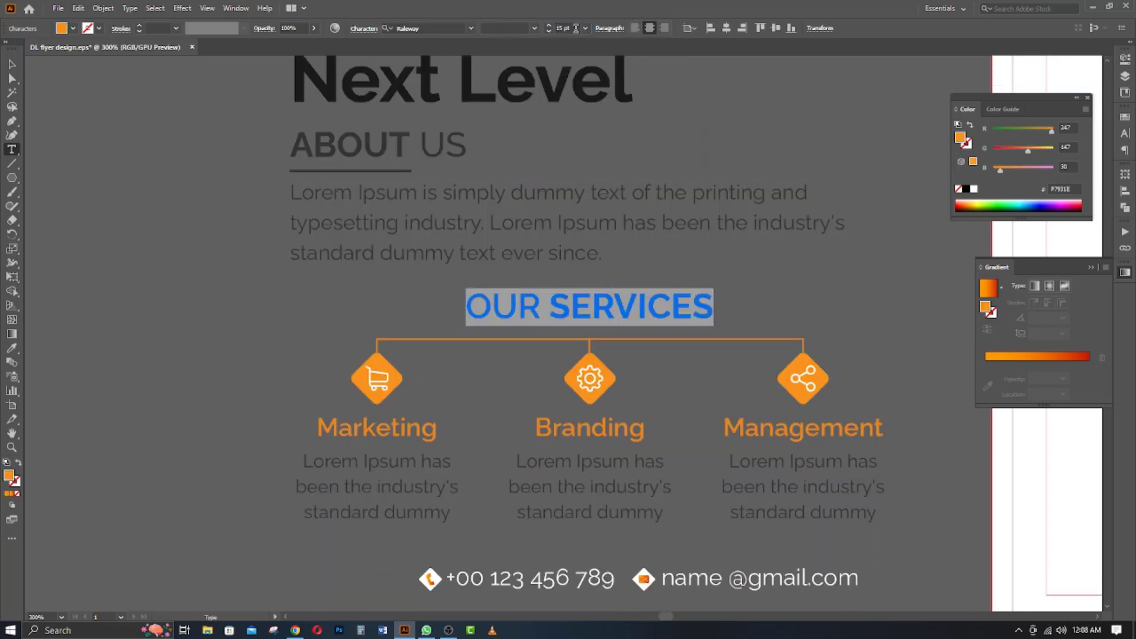
scroll(537, 154, "down", 2)
left_click(381, 349)
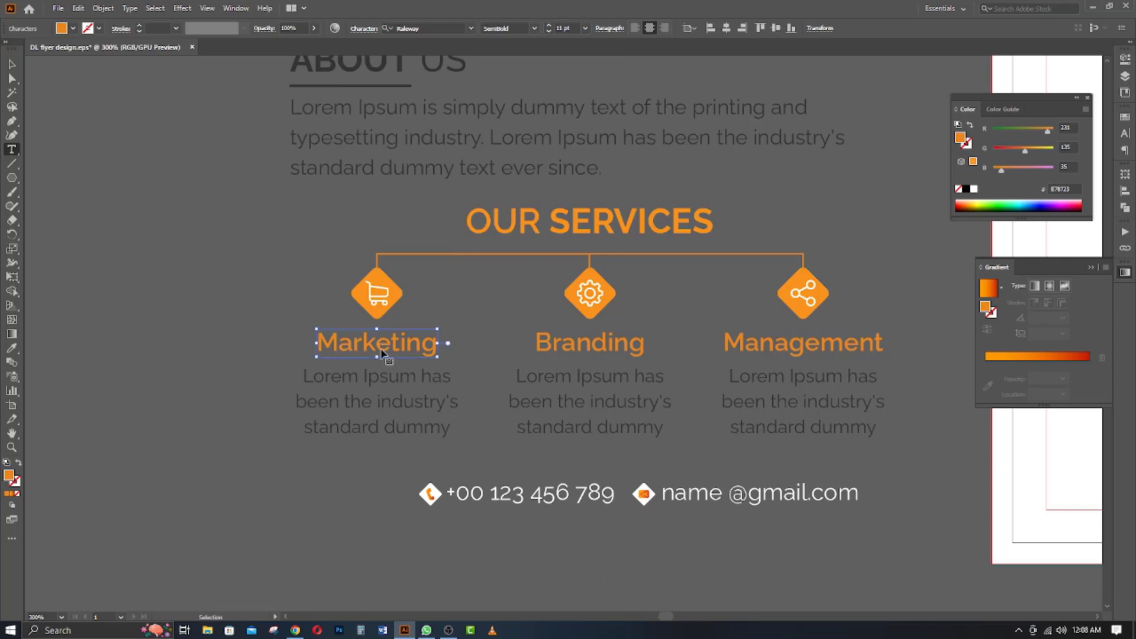
double_click(381, 350)
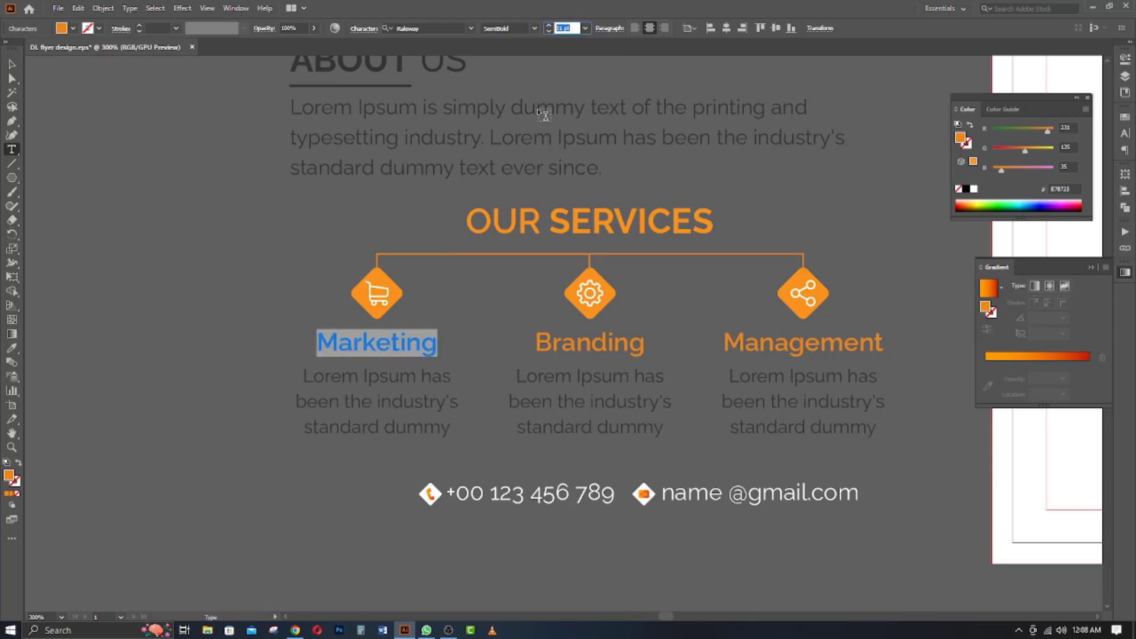
scroll(543, 114, "down", 1)
left_click(402, 321)
triple_click(408, 338)
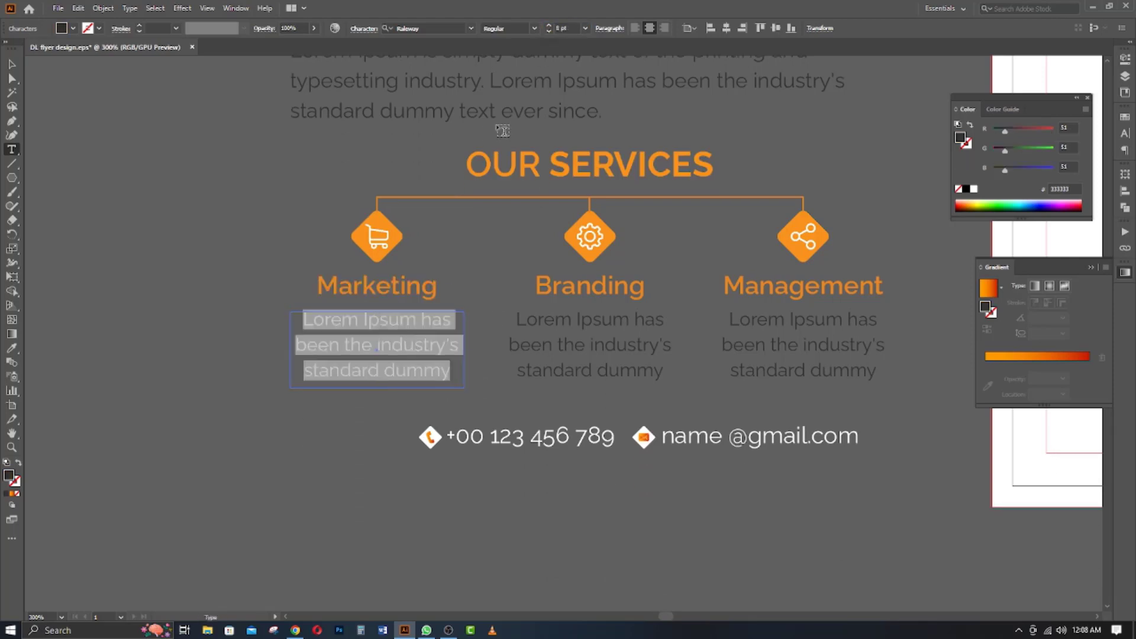
scroll(376, 348, "down", 1)
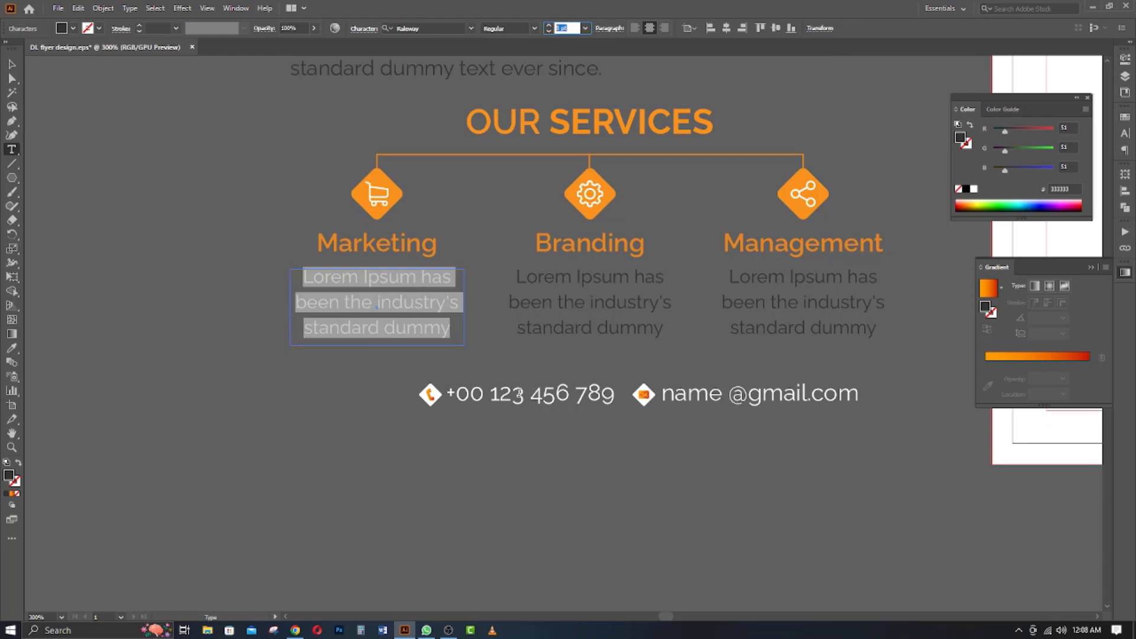
left_click_drag(512, 394, 572, 396)
triple_click(564, 384)
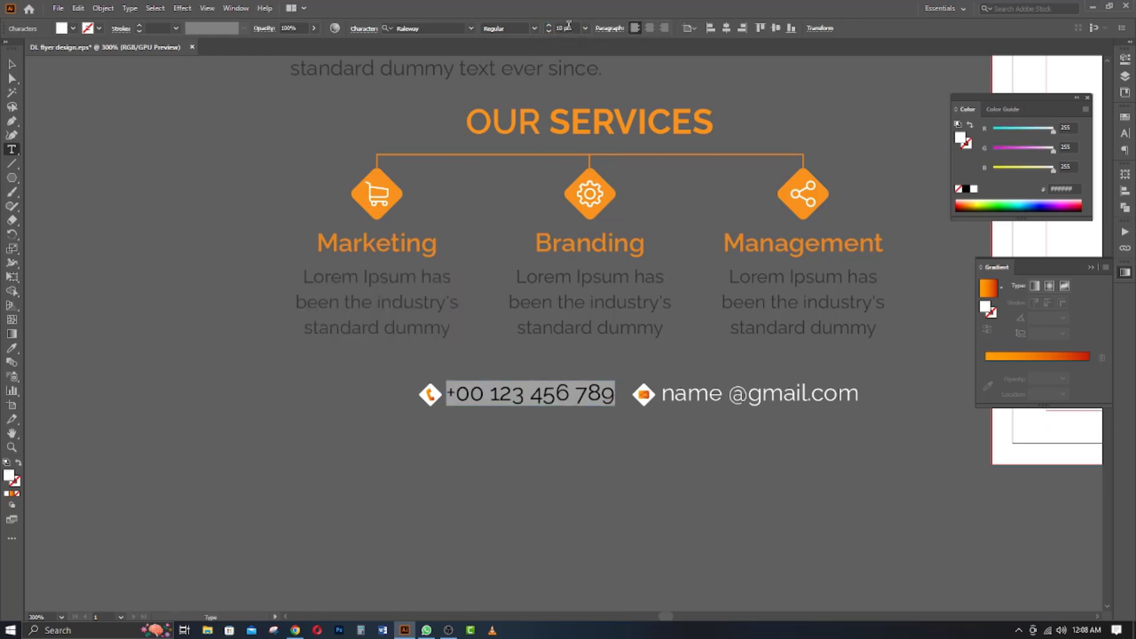
left_click(394, 242)
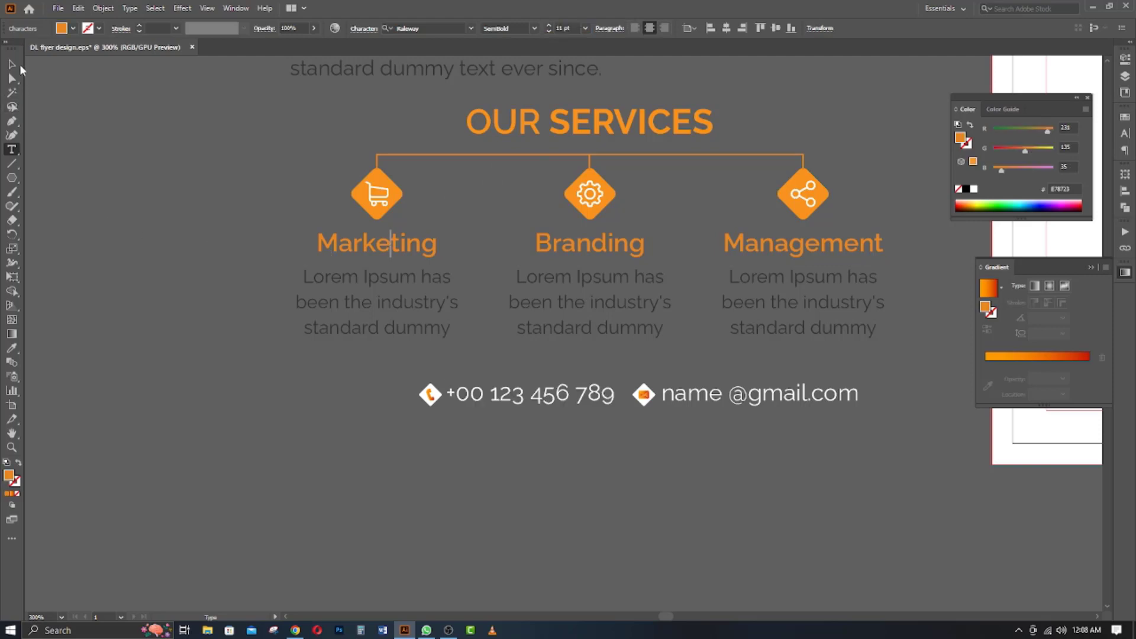
- Move the three-line headline into the white area just below the triangles, starting at the artboard's left margin guide
left_click(11, 64)
left_click(226, 347)
scroll(230, 347, "down", 1)
scroll(242, 348, "down", 2)
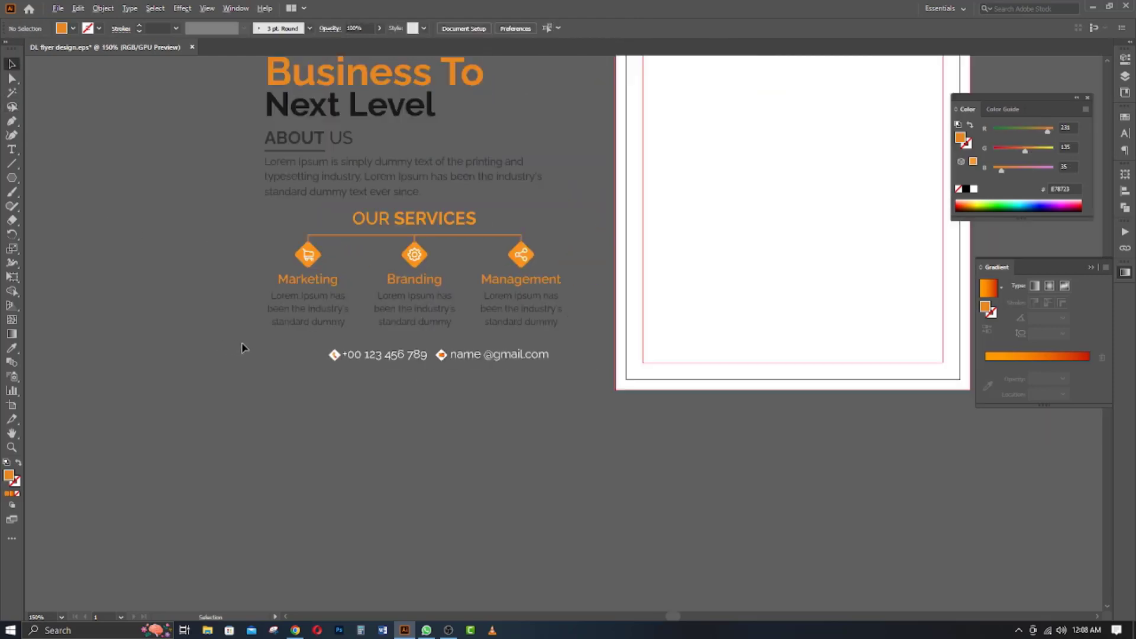
scroll(241, 347, "down", 1)
scroll(261, 349, "up", 3)
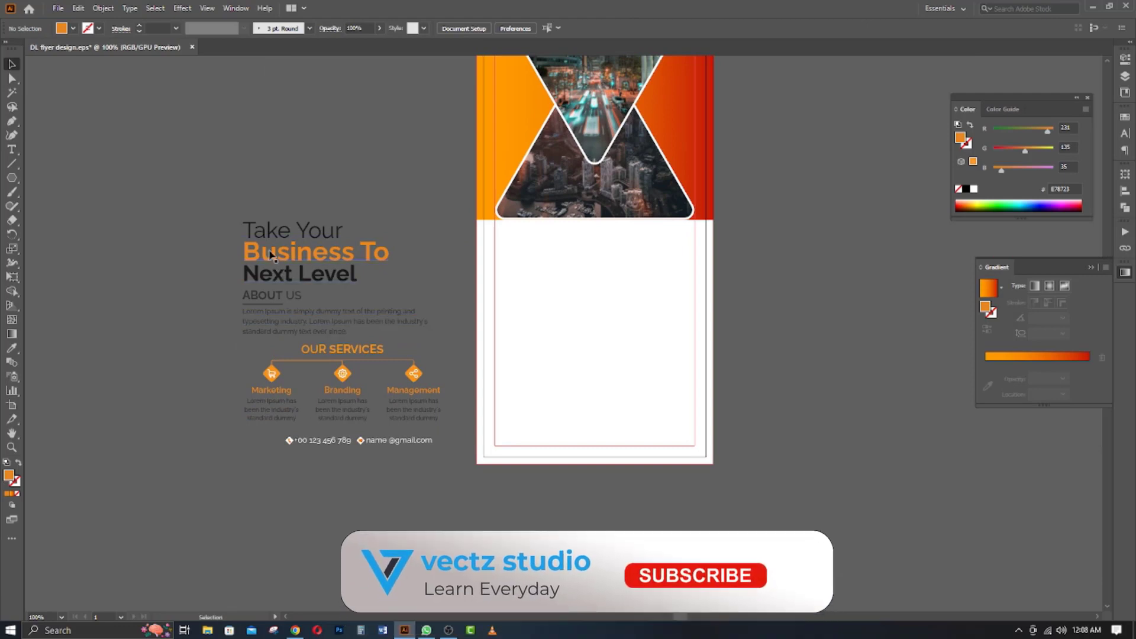
left_click(271, 256)
left_click_drag(271, 255, 549, 268)
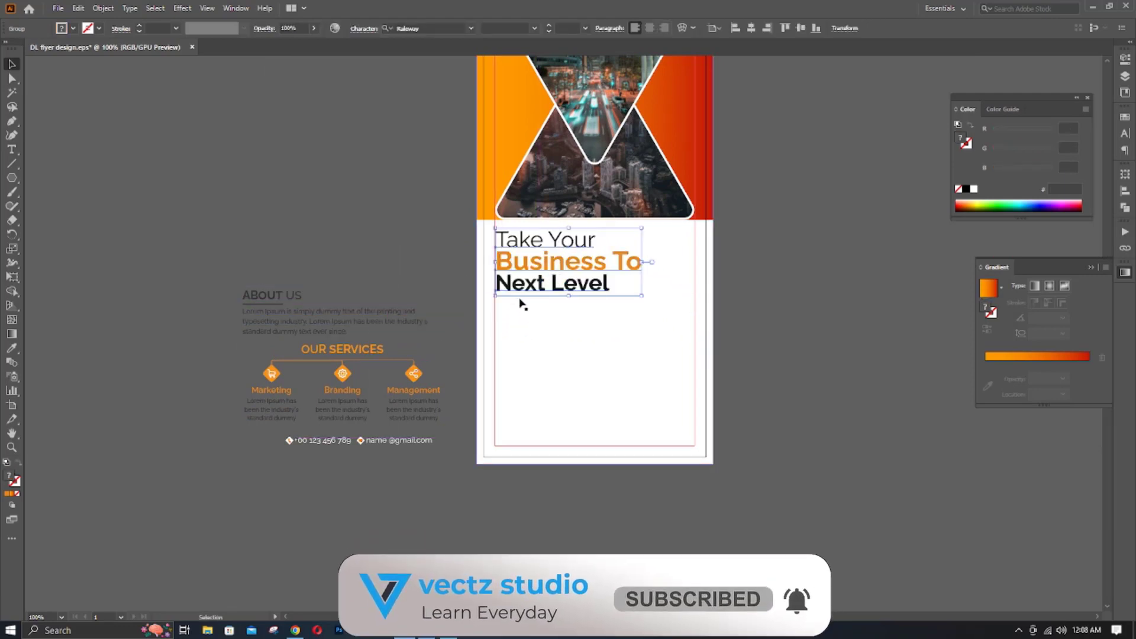
left_click(414, 261)
- Move the About Us heading and paragraph directly below the headline, fitted between the side margin guides
scroll(383, 327, "up", 2)
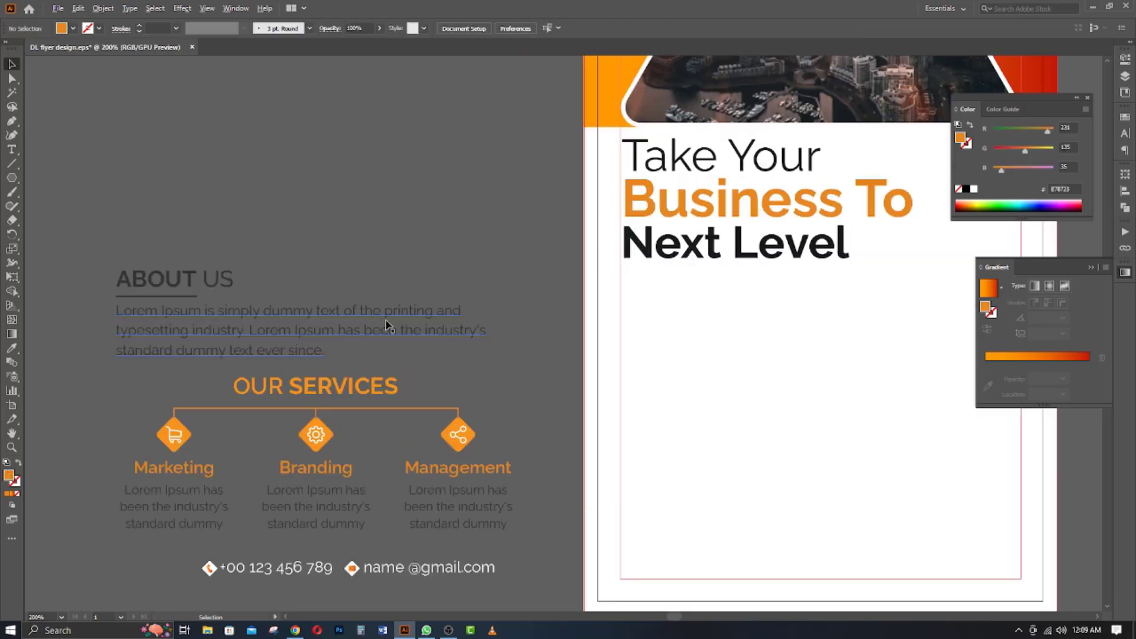
left_click_drag(430, 378, 639, 177)
scroll(681, 349, "up", 2)
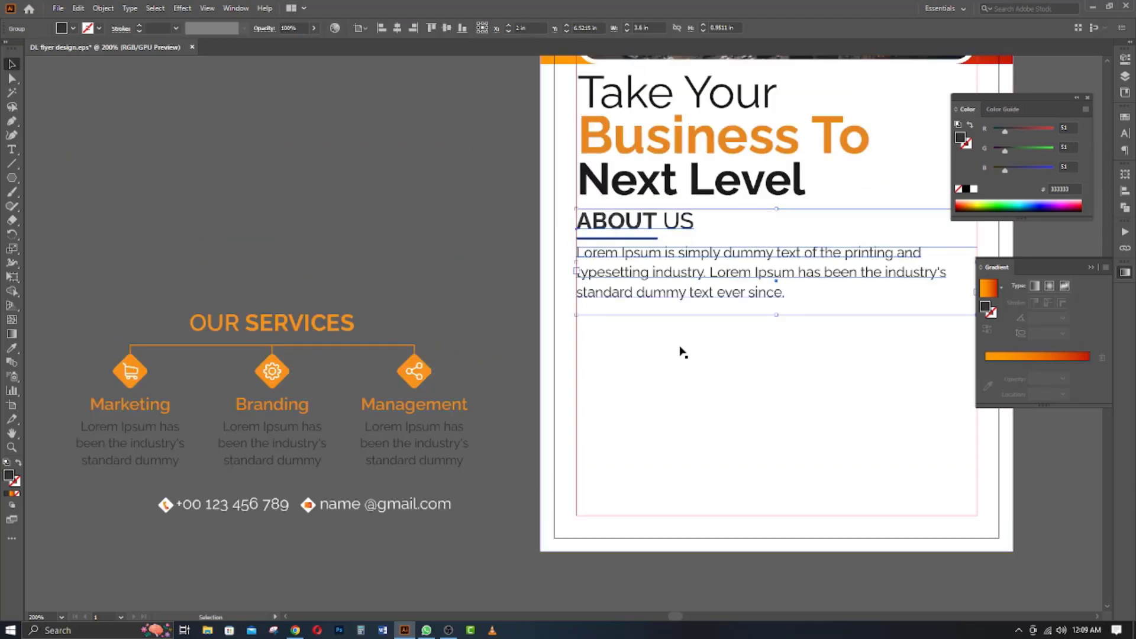
- Place the Our Services block below the About Us paragraph, centre it horizontally on the artboard and nudge it down slightly
scroll(486, 388, "down", 3)
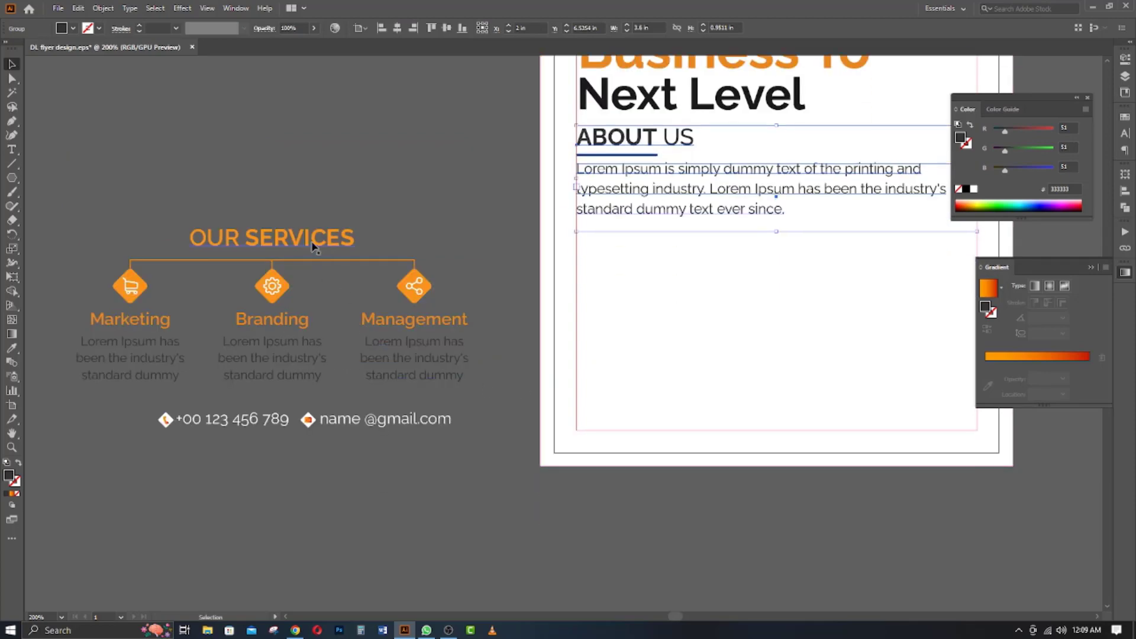
left_click_drag(314, 248, 781, 240)
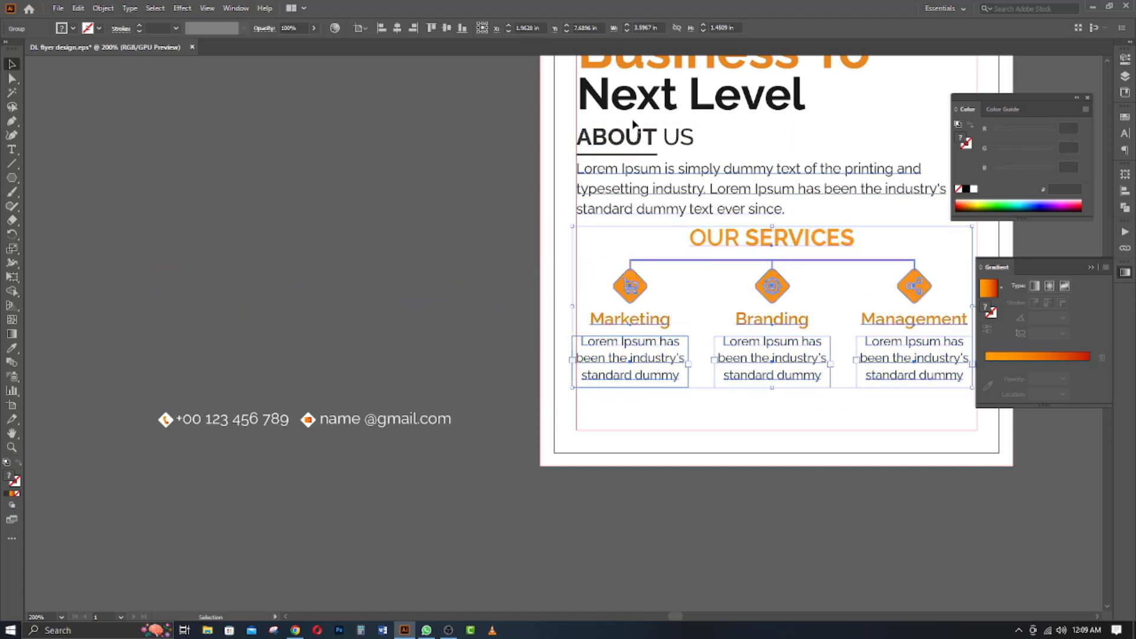
left_click(400, 28)
key("Down")
scroll(441, 302, "down", 4)
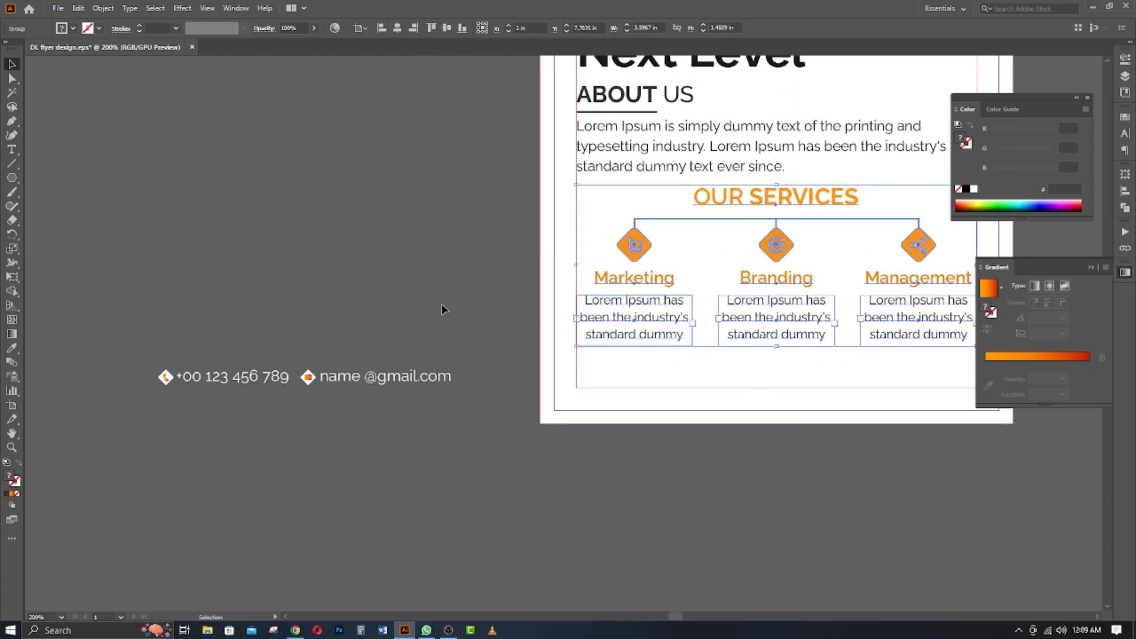
- Group the phone and e-mail contact elements with their icons and move the group below the artboard's bottom edge
left_click(568, 418)
left_click_drag(789, 441, 563, 391)
left_click(137, 230)
left_click_drag(198, 310, 405, 347)
left_click(377, 347)
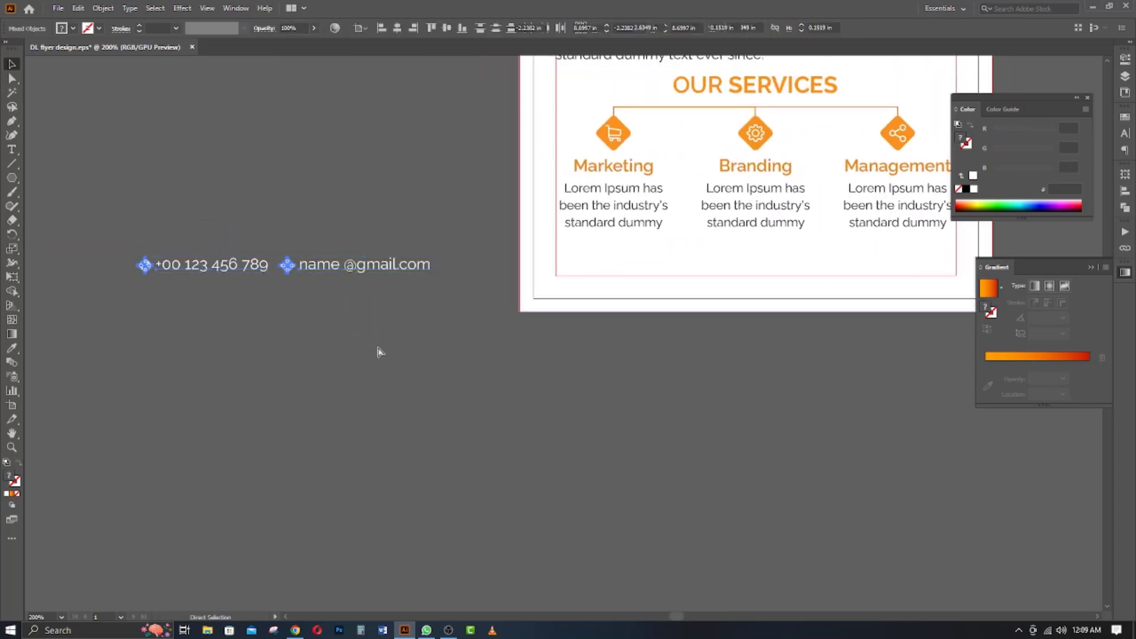
left_click_drag(360, 271, 587, 409)
- Draw a footer rectangle about 4.25 in wide and 0.64 in high along the artboard's bottom edge and copy the header gradient onto it
left_click(16, 184)
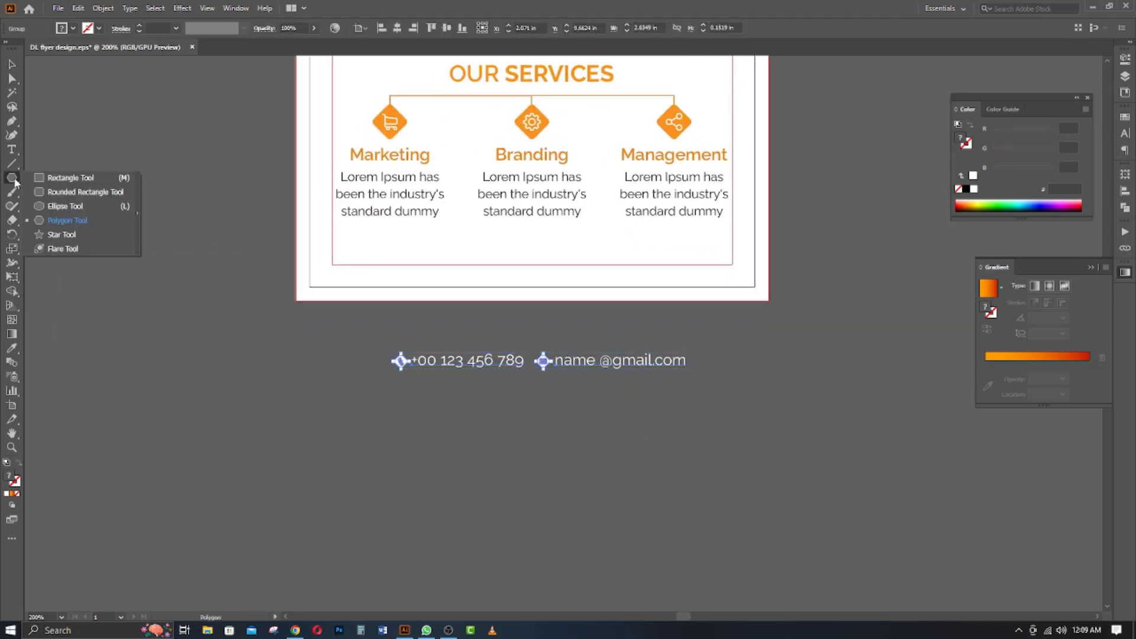
left_click(54, 220)
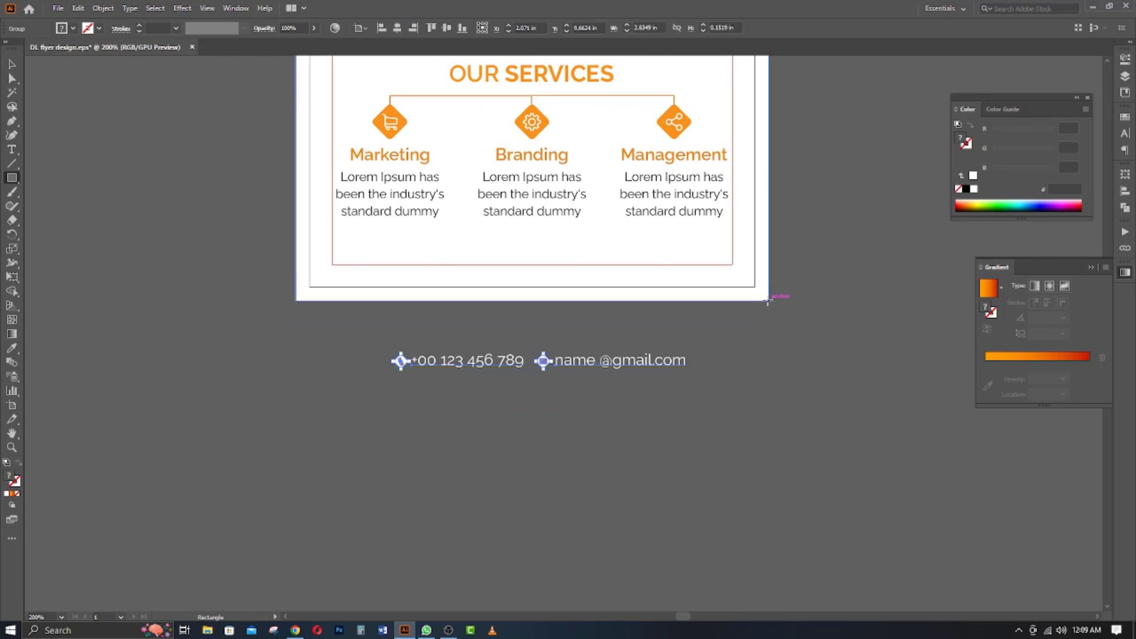
left_click_drag(769, 301, 296, 229)
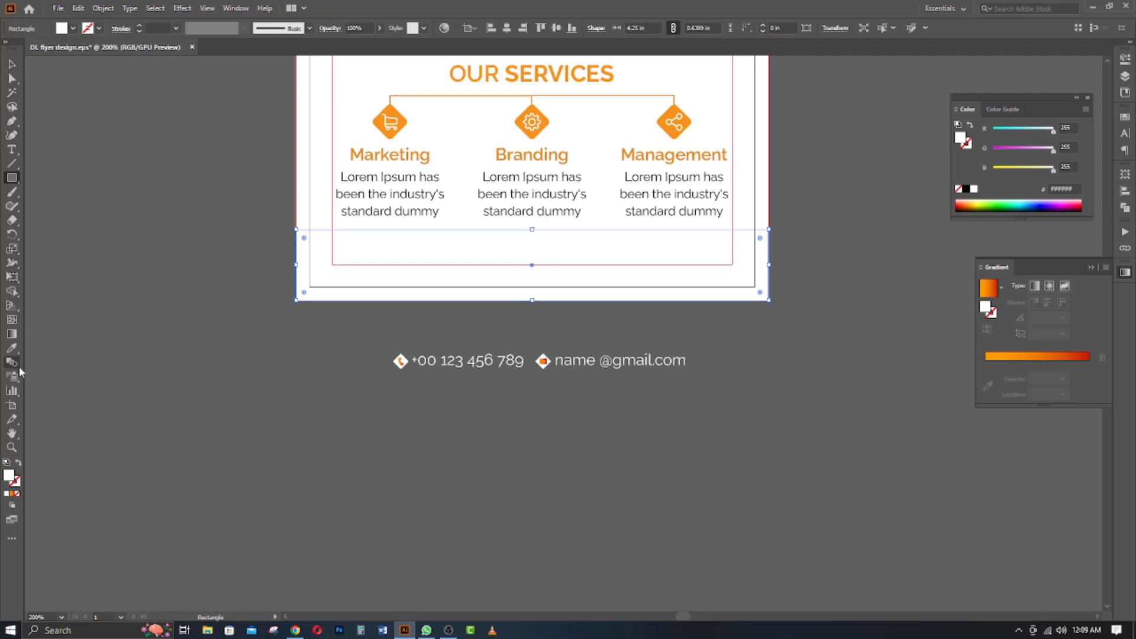
left_click(12, 348)
scroll(177, 391, "up", 10)
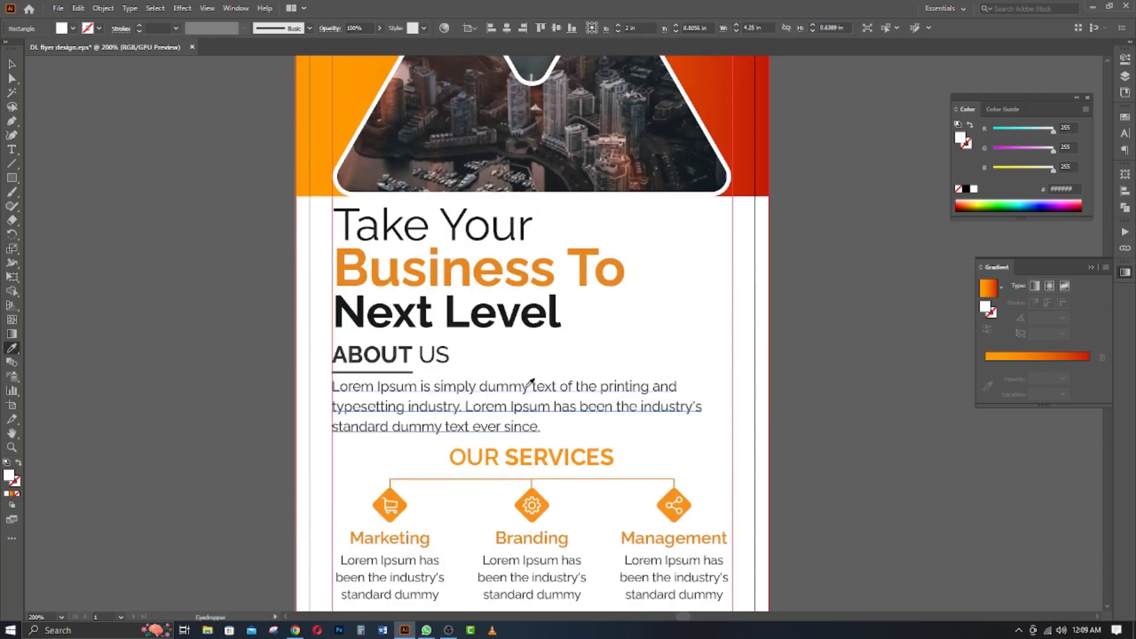
left_click(315, 128)
scroll(171, 387, "down", 6)
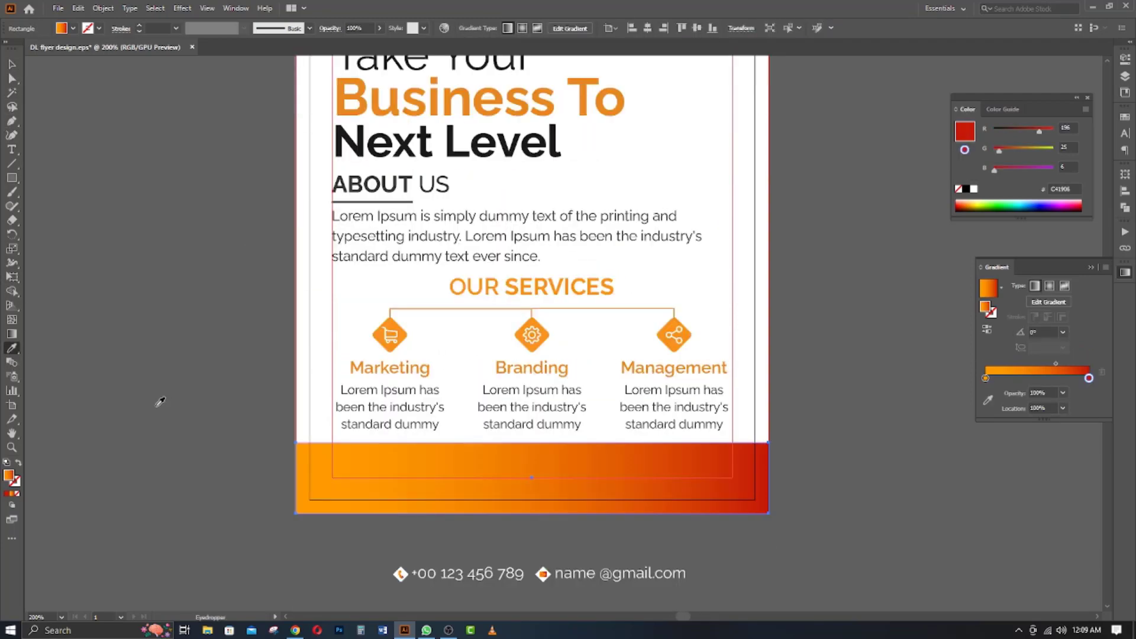
- Slant the footer's right end by moving its top-right corner inward, and round that corner to about 0.17 in
scroll(160, 402, "down", 2)
left_click(10, 65)
left_click(718, 455)
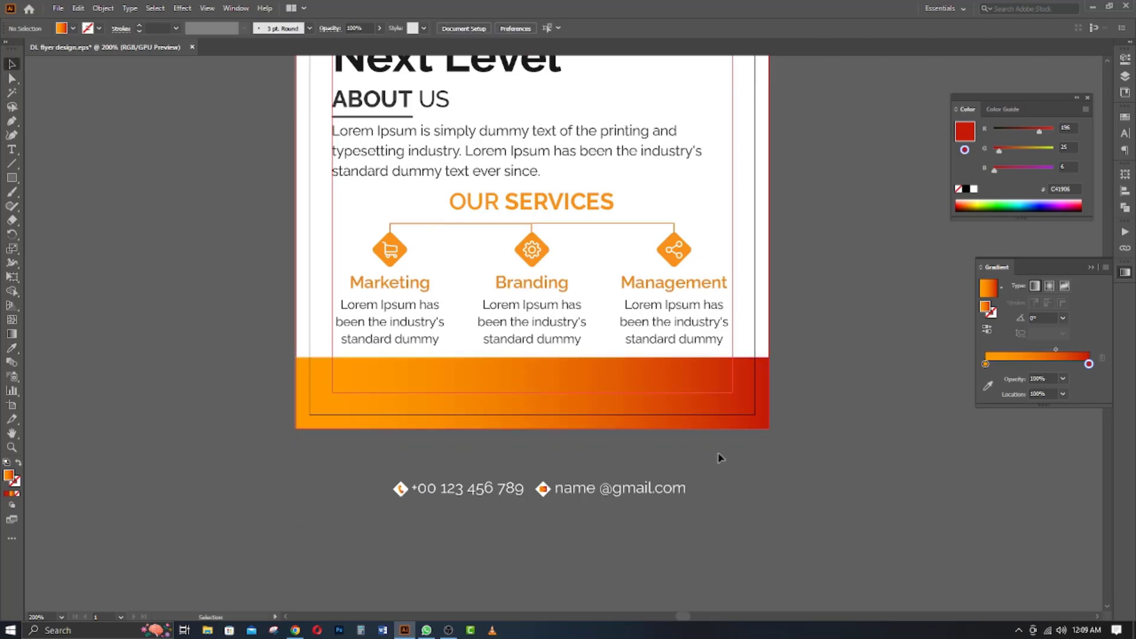
scroll(719, 439, "up", 1)
left_click_drag(731, 460, 742, 395)
left_click(629, 306)
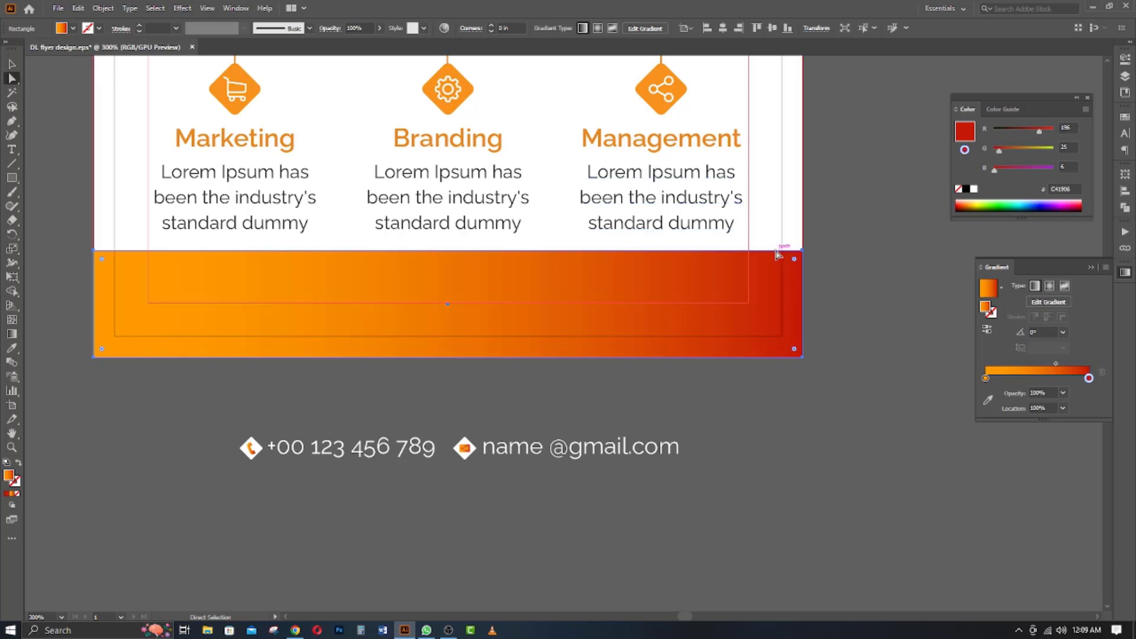
left_click_drag(803, 251, 728, 280)
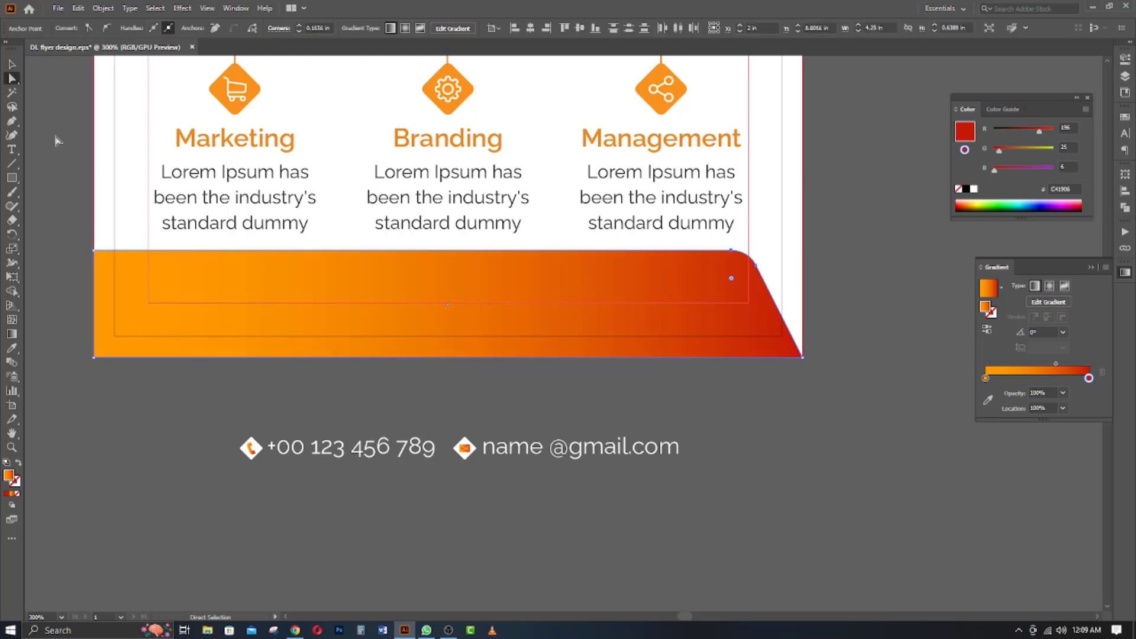
left_click(11, 68)
left_click(293, 379)
- Bring the phone and e-mail contact group to the front and place it on the footer against the right margin guide
left_click_drag(371, 385, 542, 307)
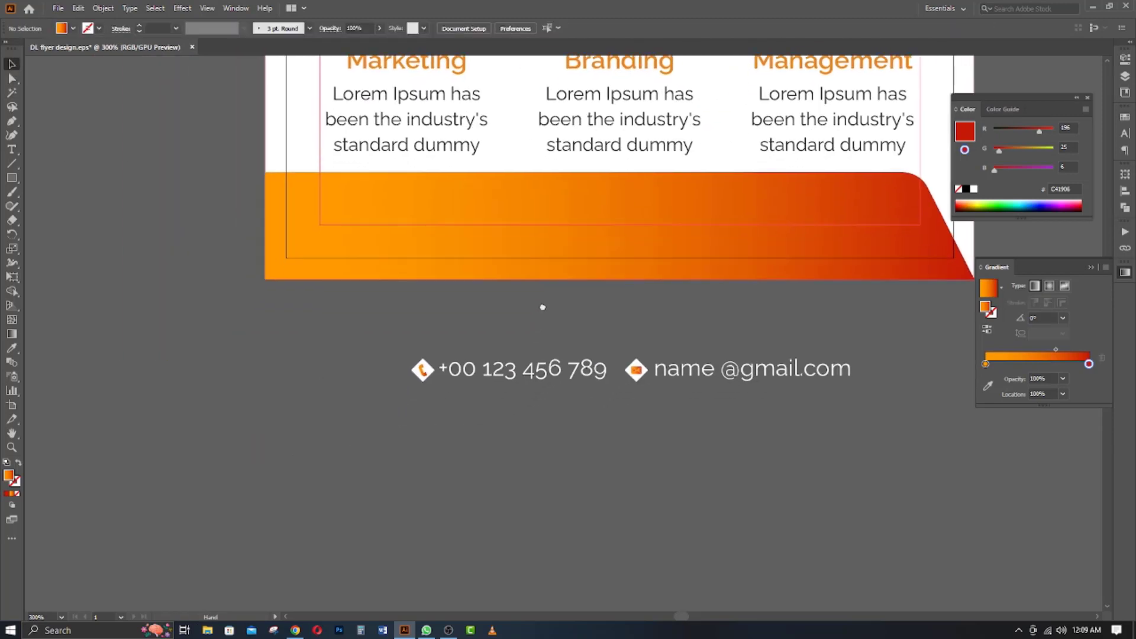
right_click(557, 379)
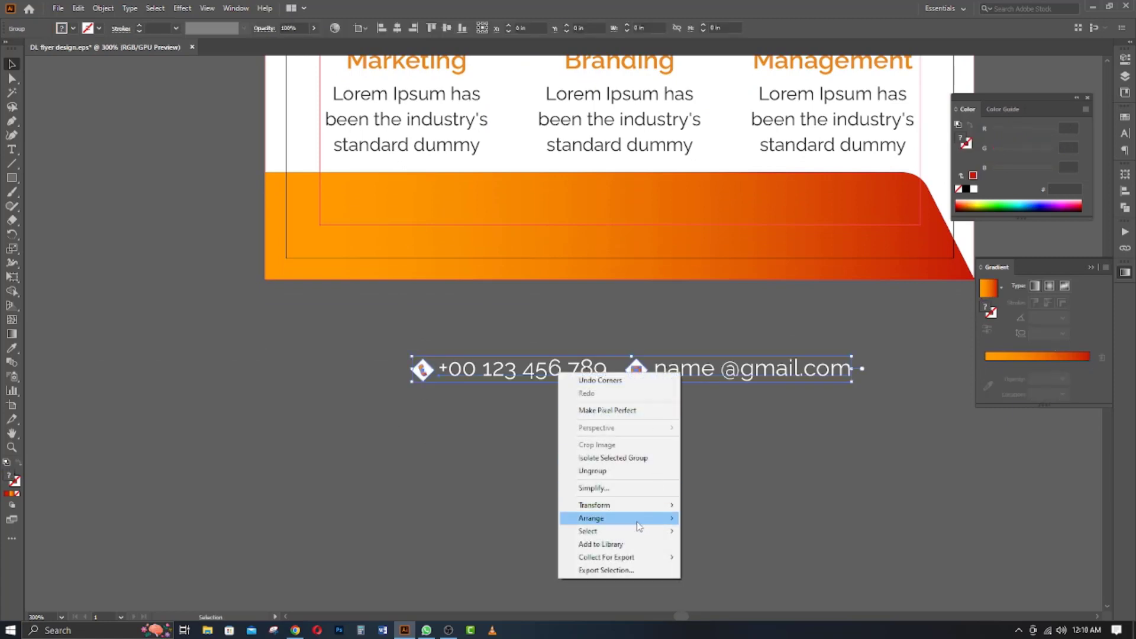
mouse_move(651, 518)
left_click(699, 518)
left_click(601, 509)
left_click_drag(694, 373, 762, 210)
left_click(692, 325)
- Duplicate the footer shape further left and slightly lower, and offset the copy's path by 0.03 in
left_click_drag(691, 264, 271, 270)
left_click_drag(233, 233, 210, 240)
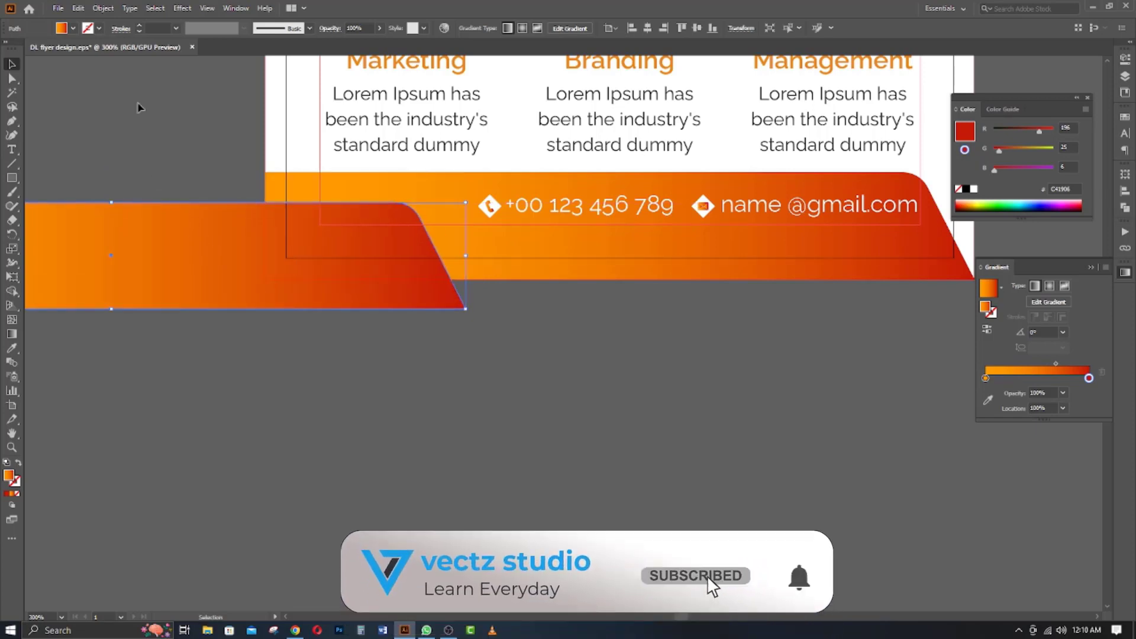
left_click(104, 9)
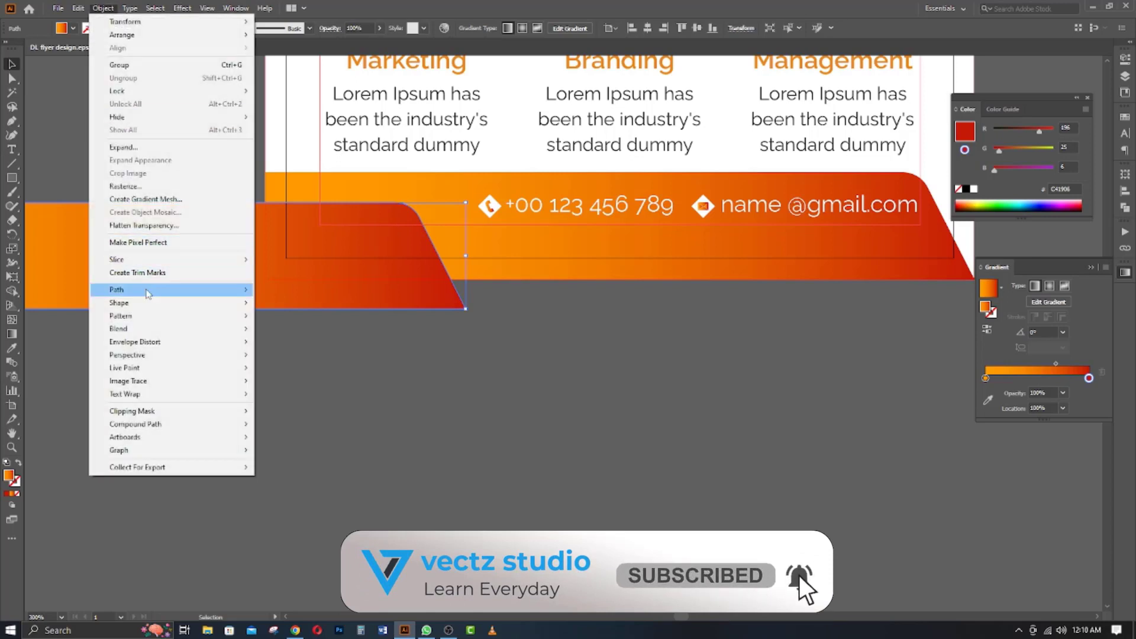
mouse_move(145, 290)
left_click(290, 333)
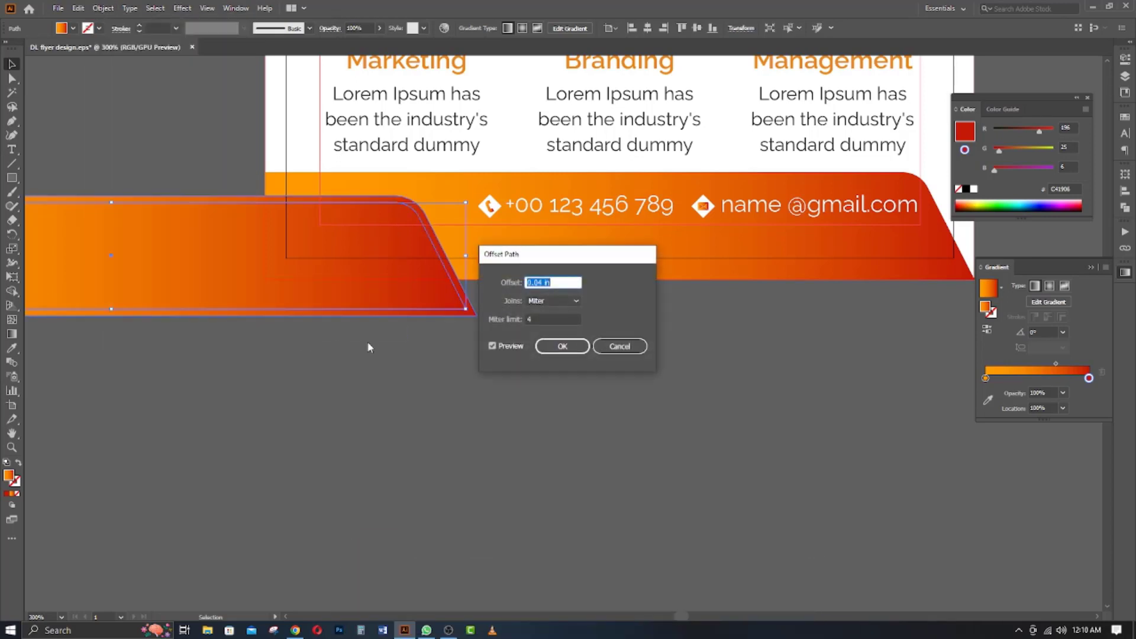
key("BackSpace")
type("3")
left_click(555, 347)
- Fill the offset path white so it outlines the duplicated footer shape
left_click(72, 28)
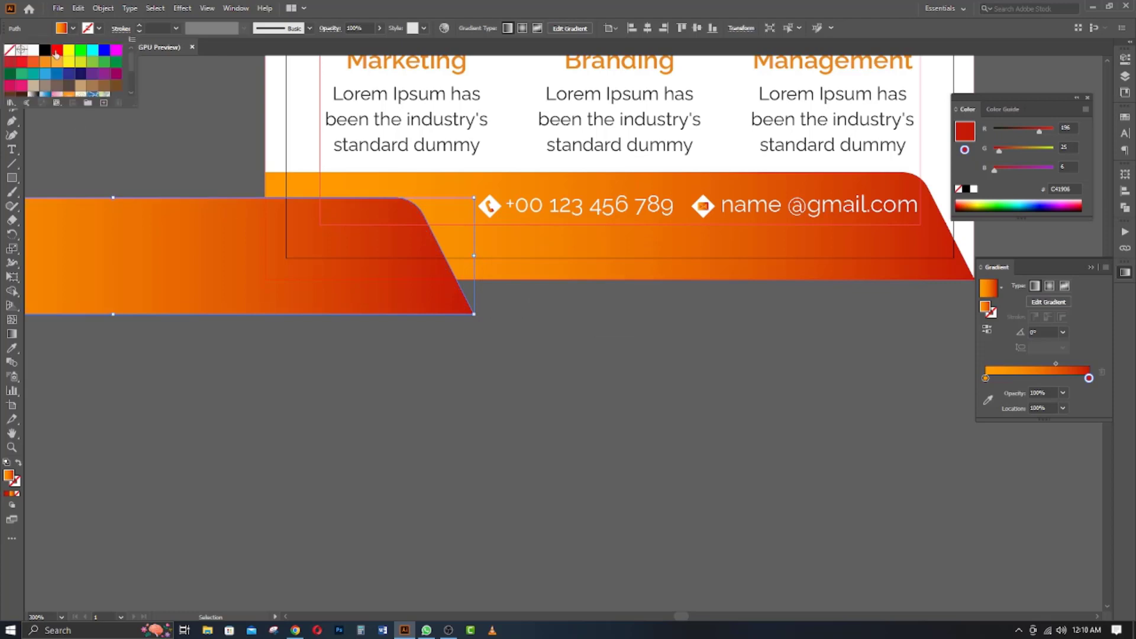
left_click(33, 51)
left_click(208, 165)
left_click(239, 184)
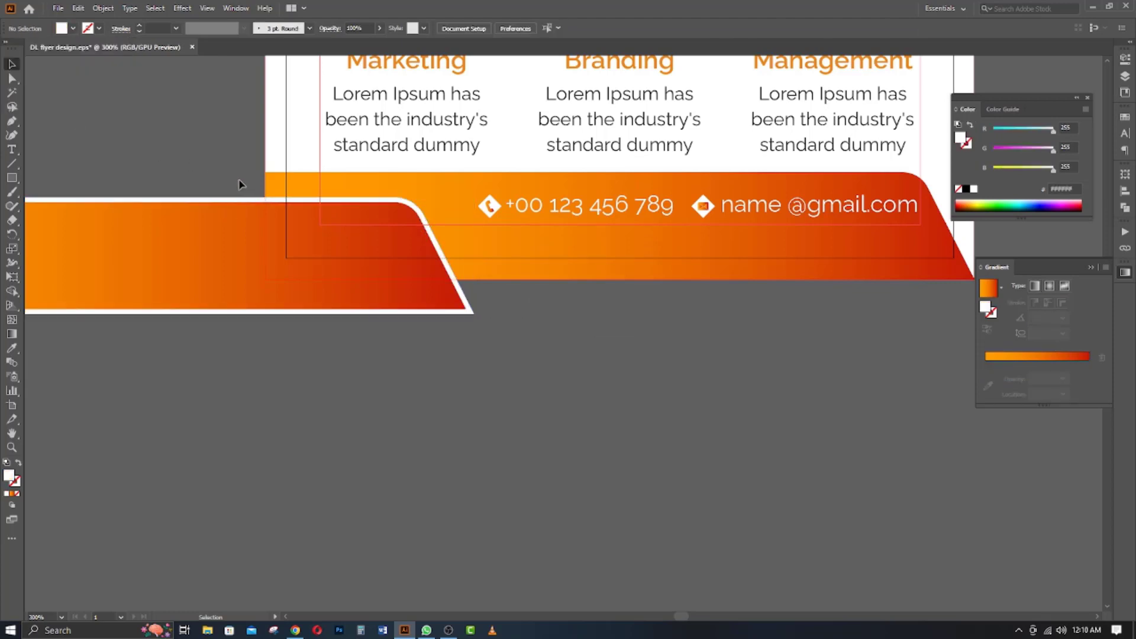
- Trim the duplicated shape and its white outline to the footer's edges with the Shape Builder tool, and fit the artboard in view
left_click_drag(301, 245, 246, 266)
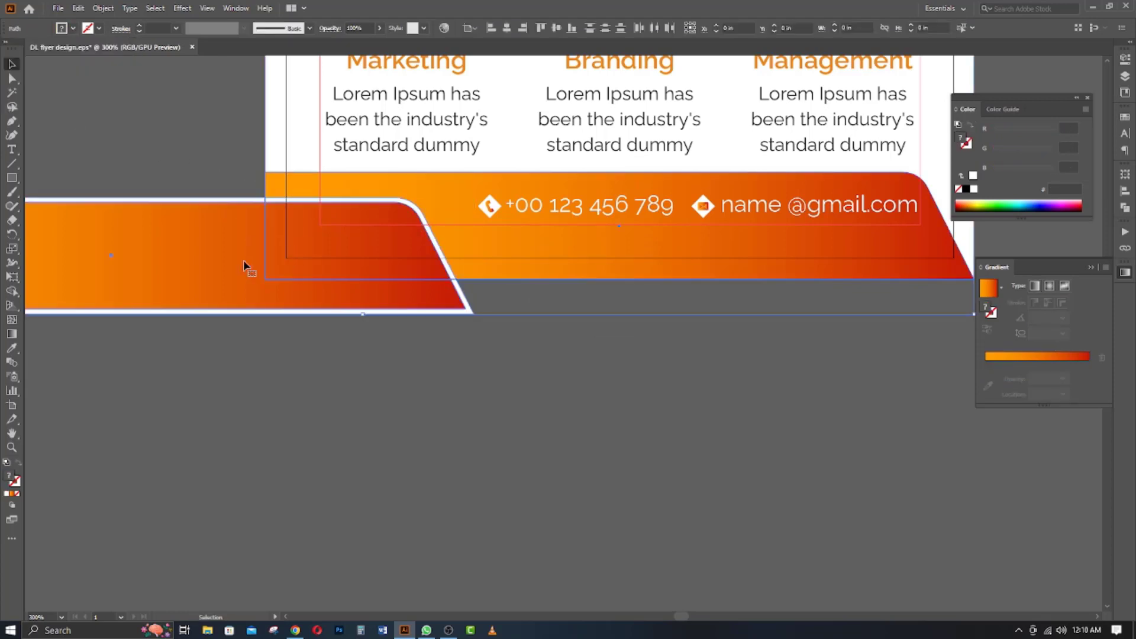
left_click(11, 291)
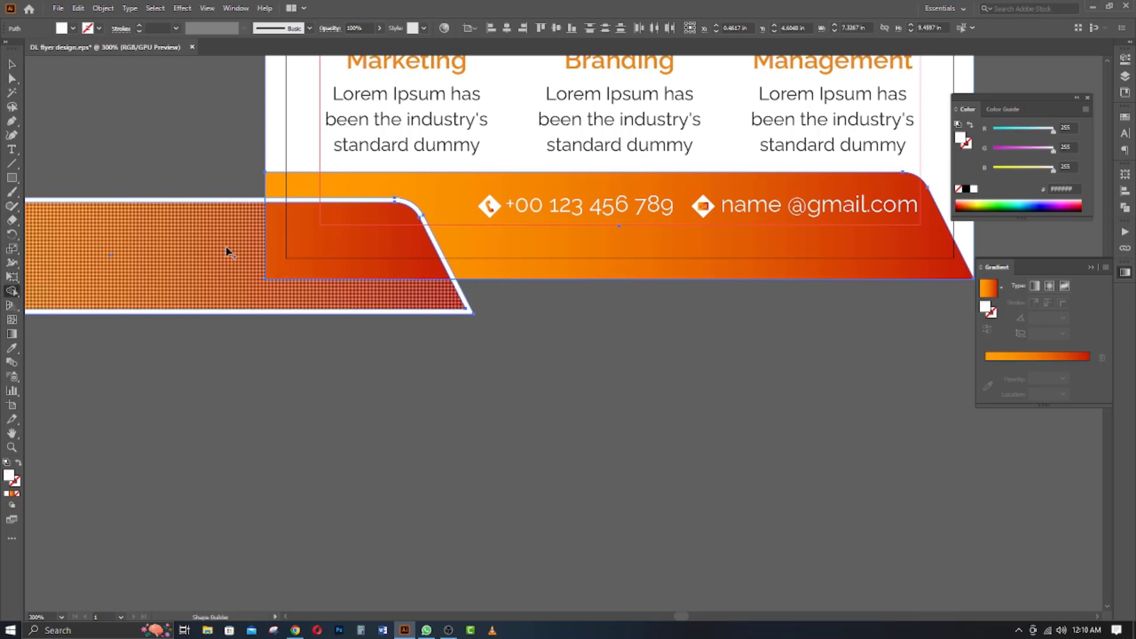
left_click_drag(225, 382, 225, 382)
left_click(12, 64)
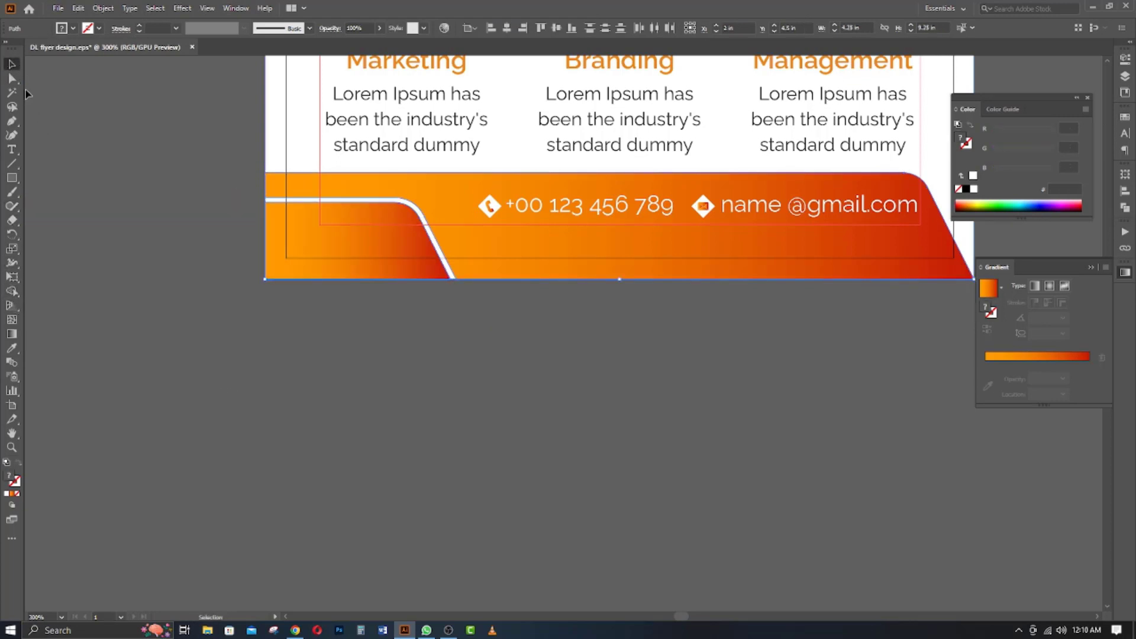
left_click(196, 287)
scroll(314, 310, "down", 3)
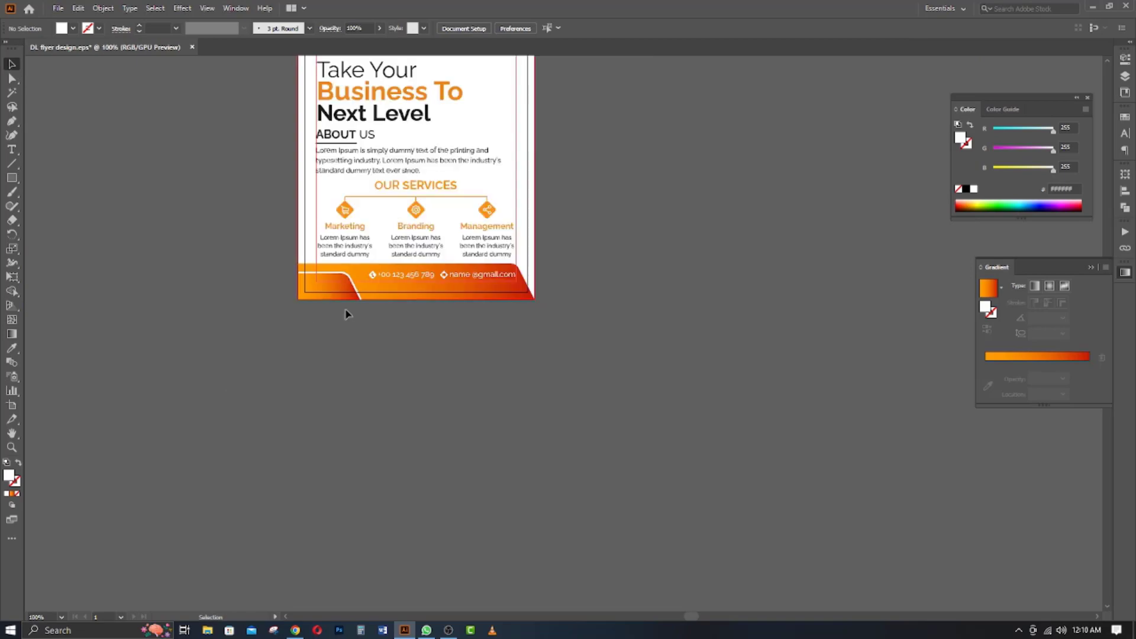
key("ctrl+0")
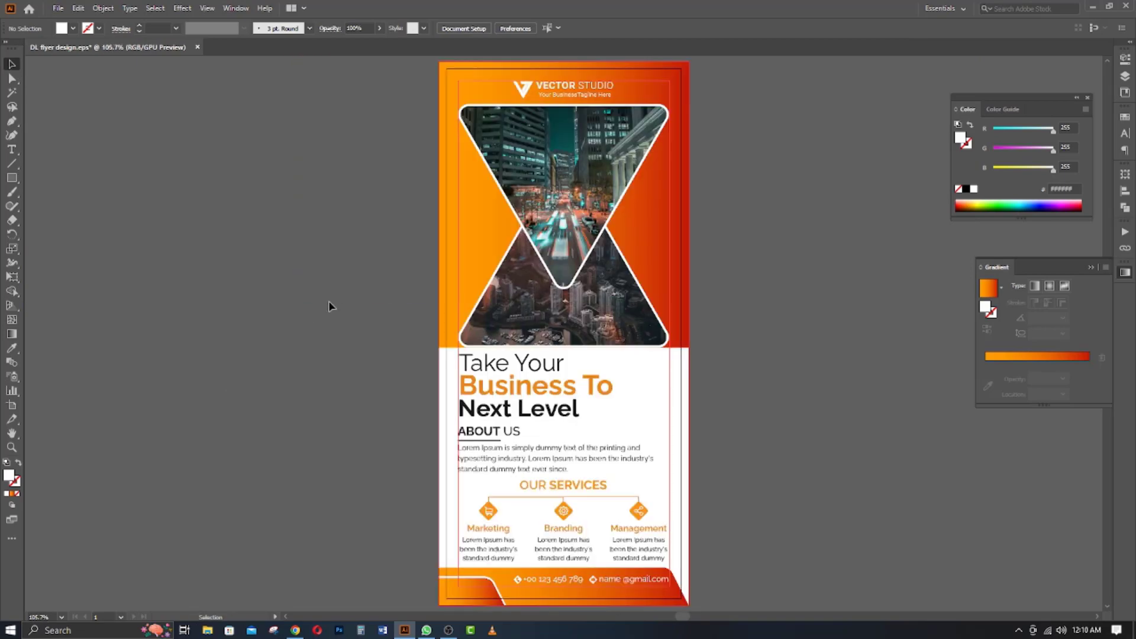